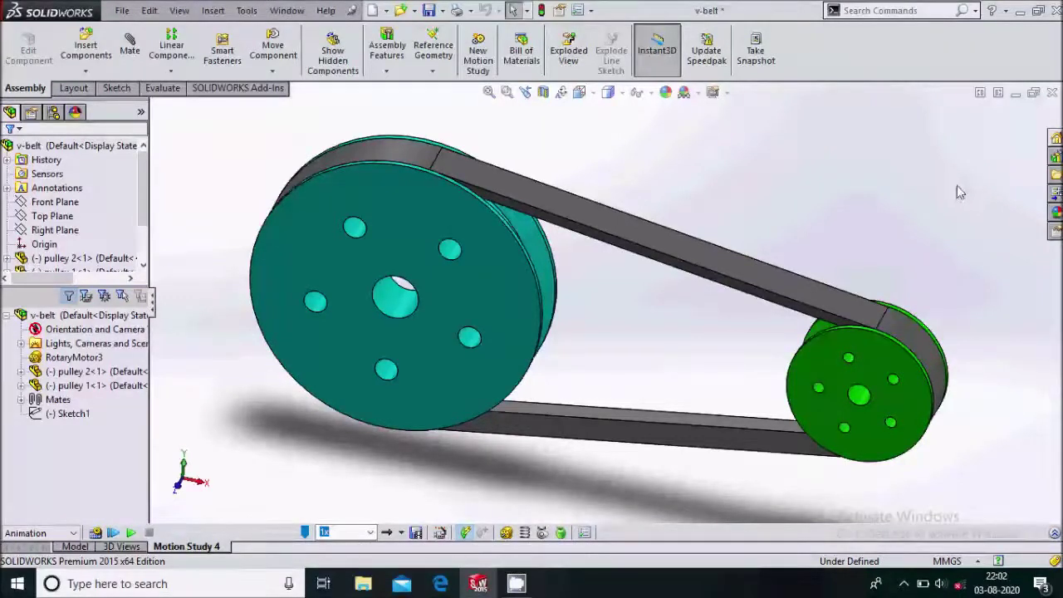
Close the v-belt assembly without saving its changes and create a new part document.
left_click(1052, 93)
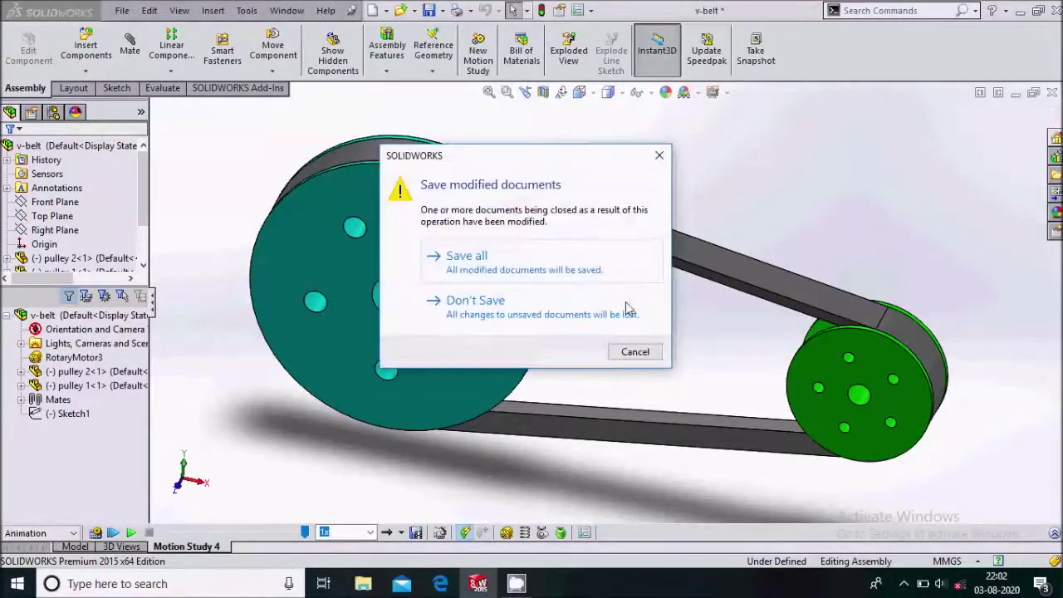
left_click(520, 320)
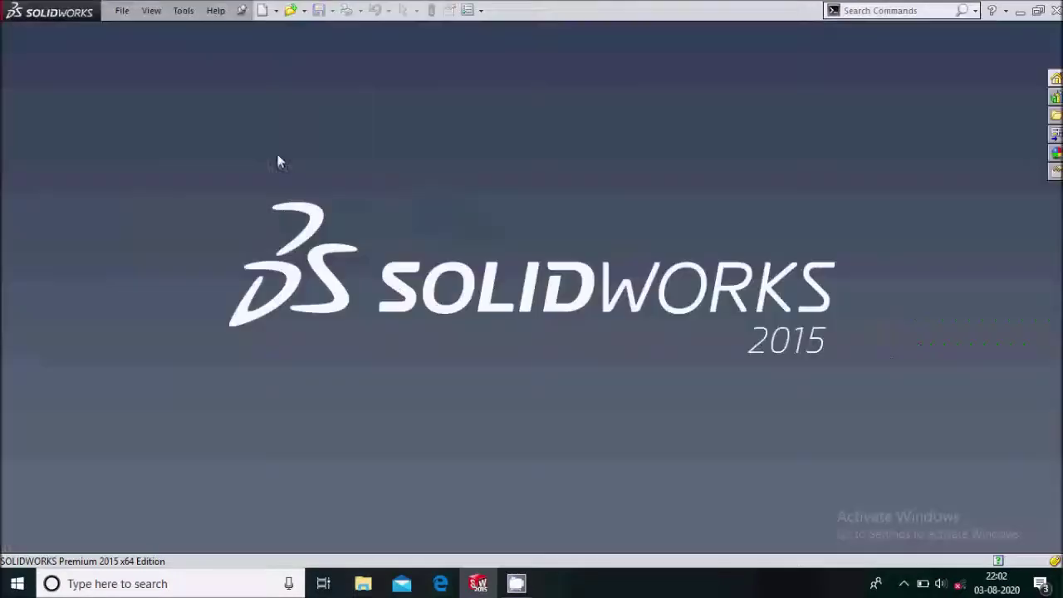
left_click(122, 10)
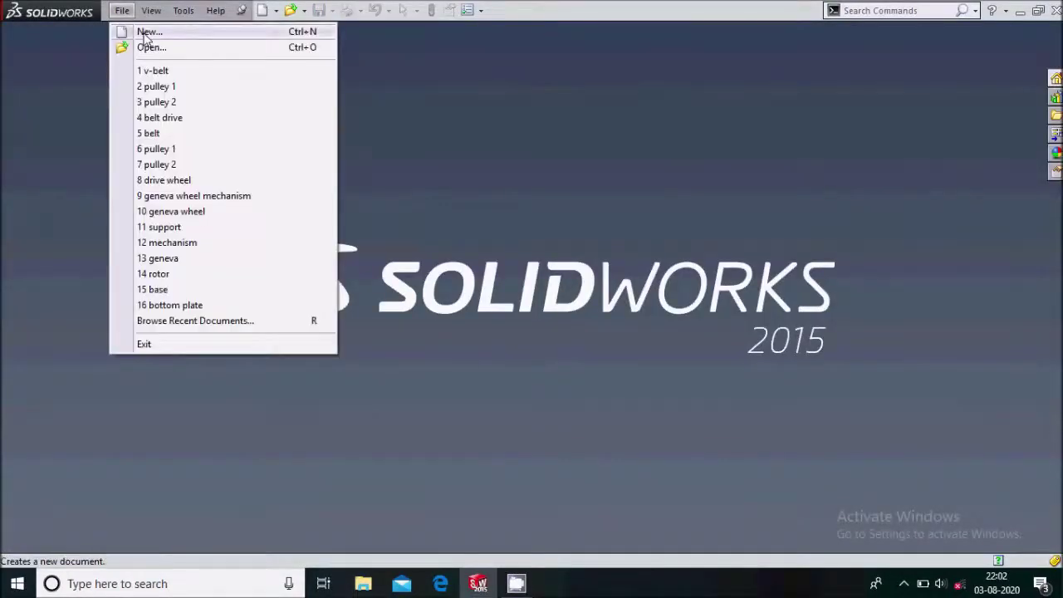
left_click(148, 33)
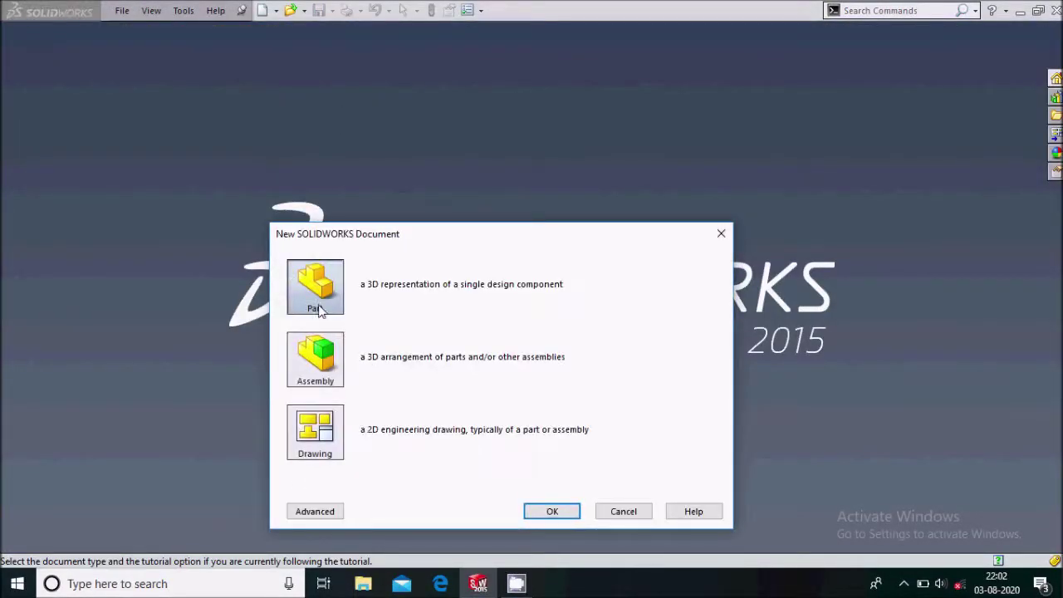
left_click(549, 515)
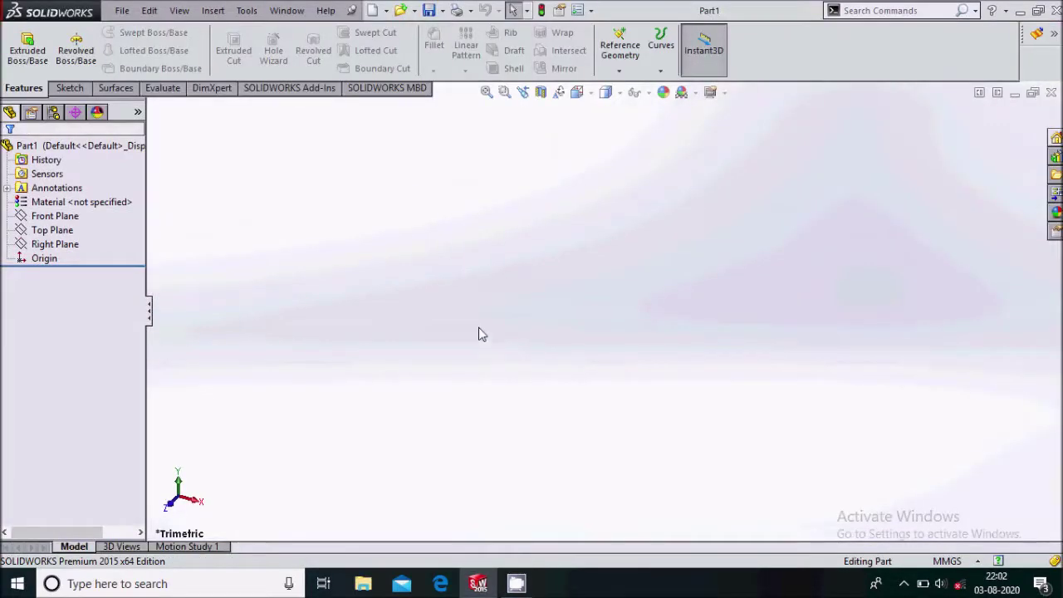
Start a sketch on the Front Plane and draw two circles centred on the origin, with radii of about 51 mm and 20 mm.
left_click(55, 216)
left_click(83, 184)
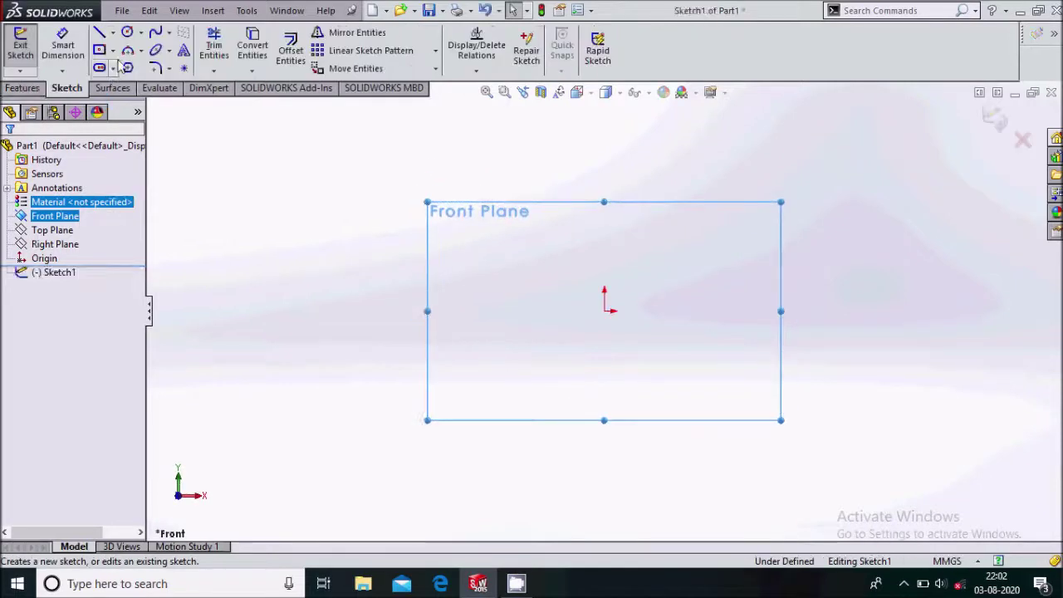
left_click(127, 33)
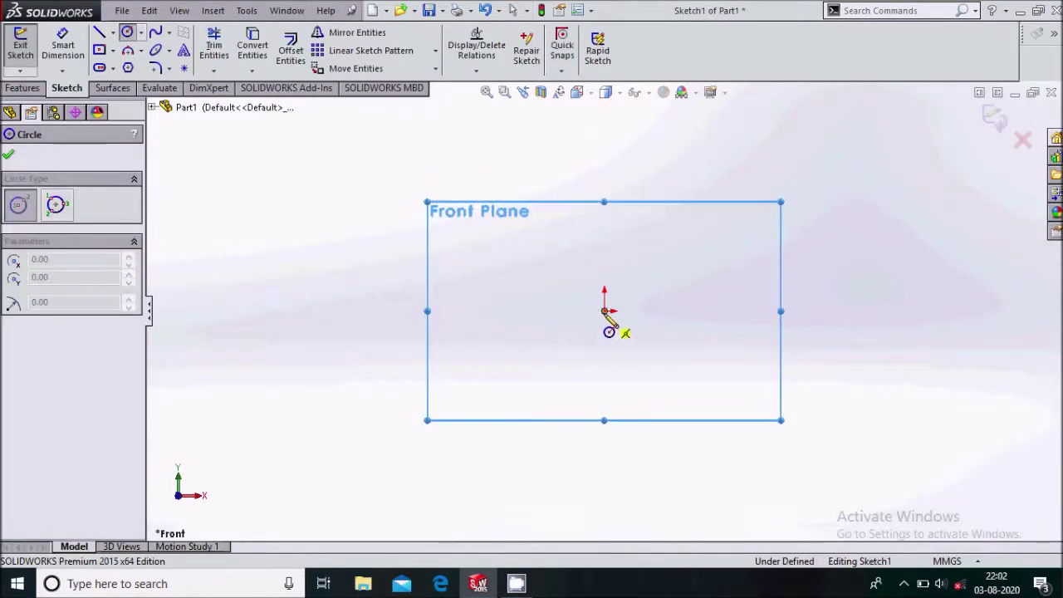
left_click(604, 312)
left_click(674, 398)
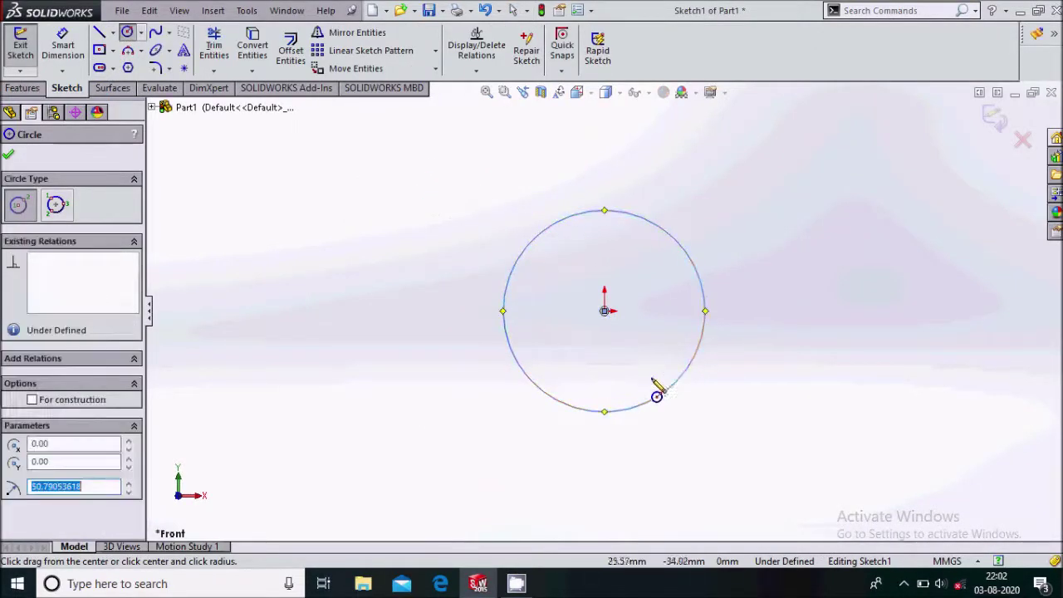
left_click(605, 311)
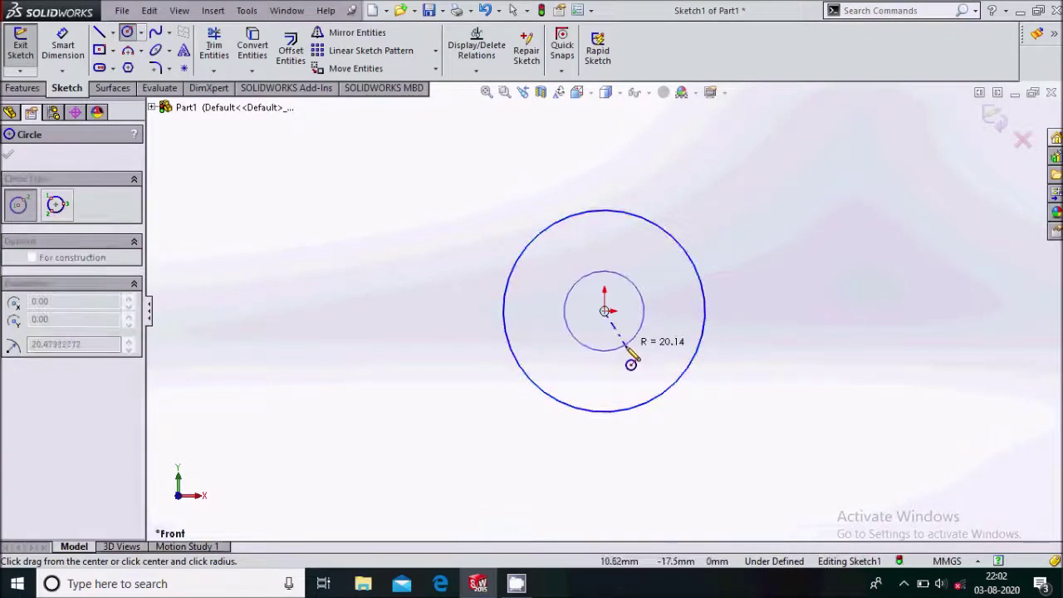
left_click(632, 343)
left_click(9, 156)
Dimension the outer circle's diameter as 250 mm and the inner circle's diameter as 40 mm.
left_click(62, 46)
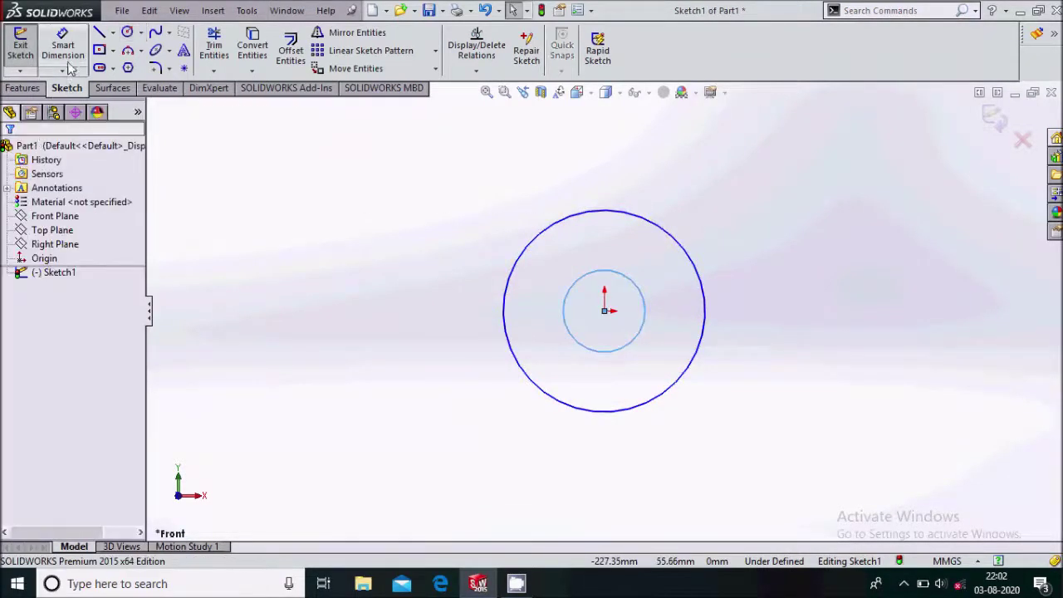
left_click(681, 384)
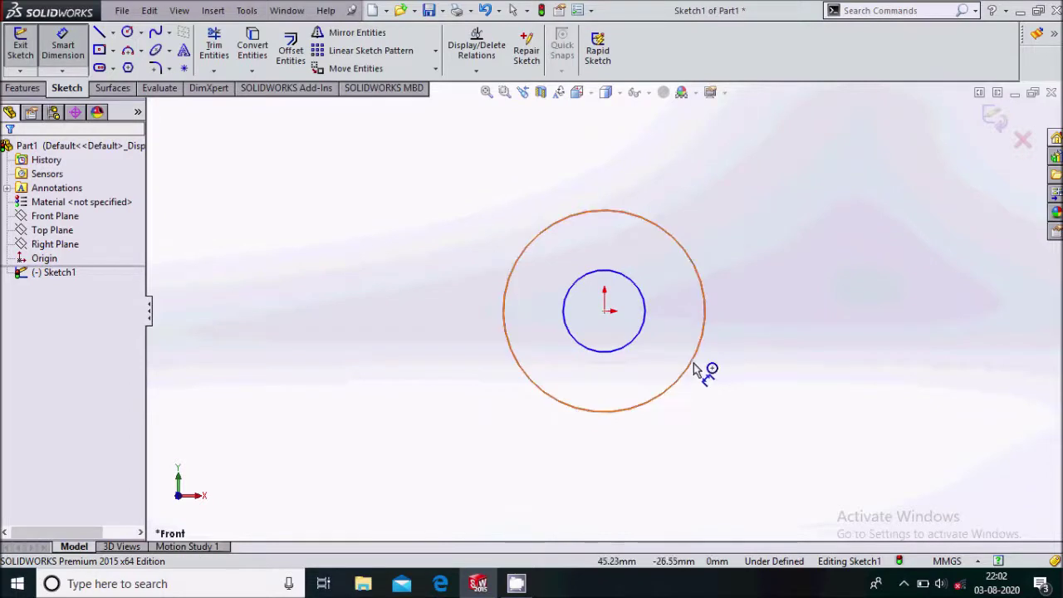
left_click(761, 335)
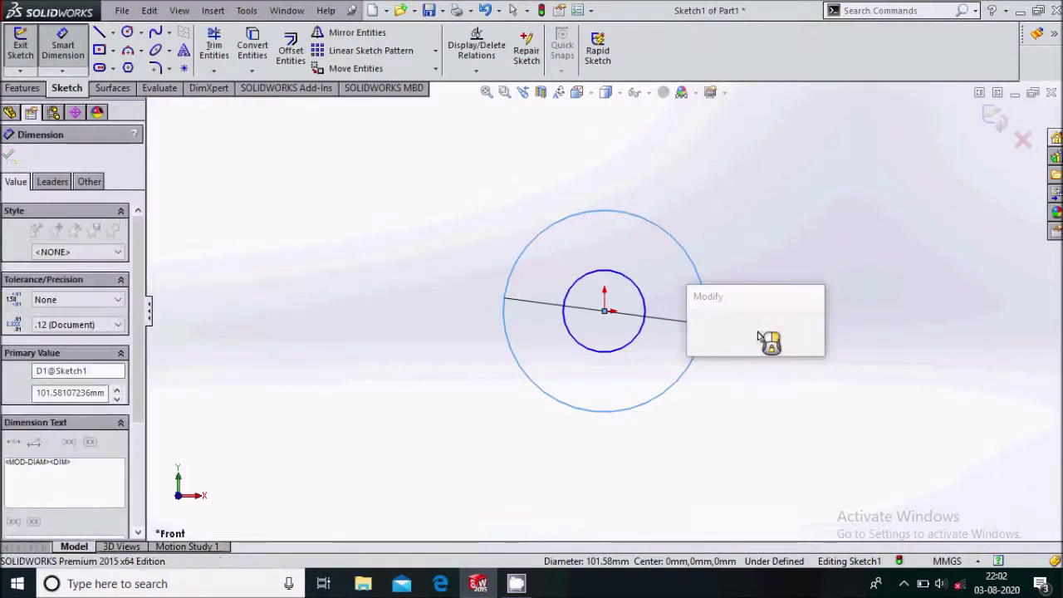
type("250")
key("Return")
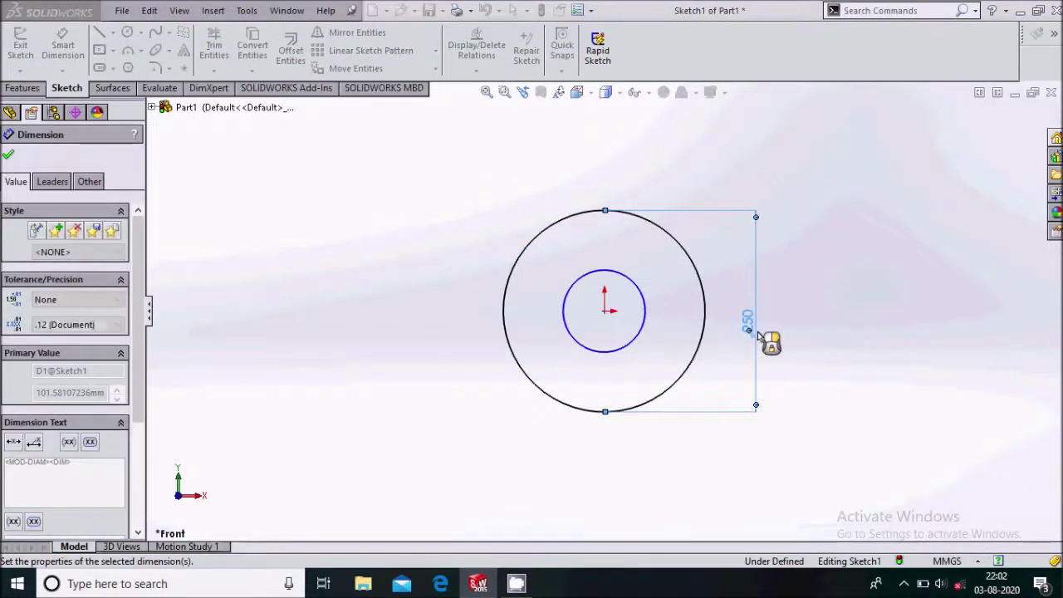
left_click(645, 314)
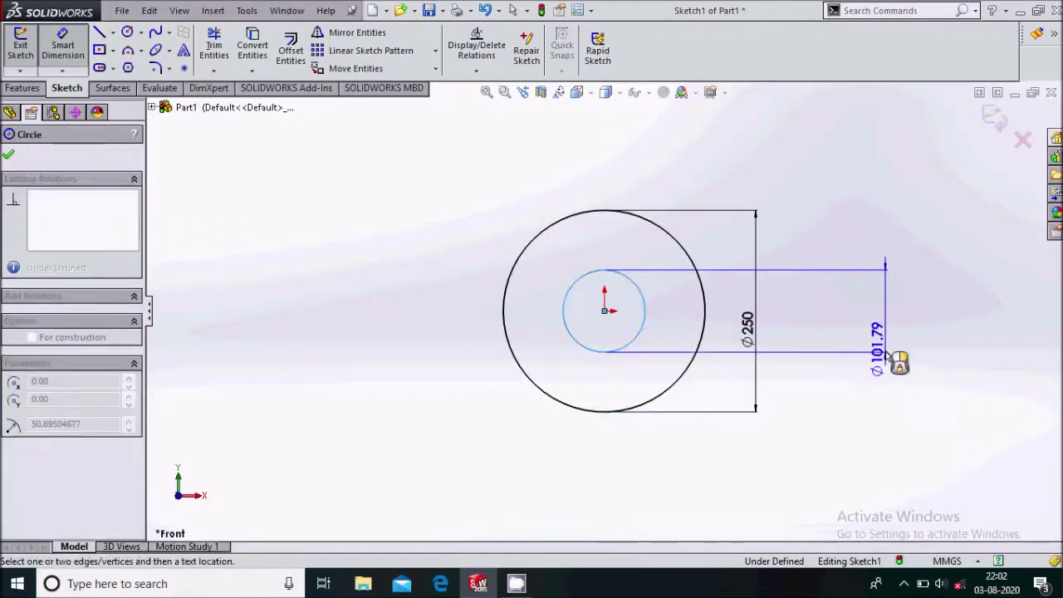
left_click(884, 361)
type("40")
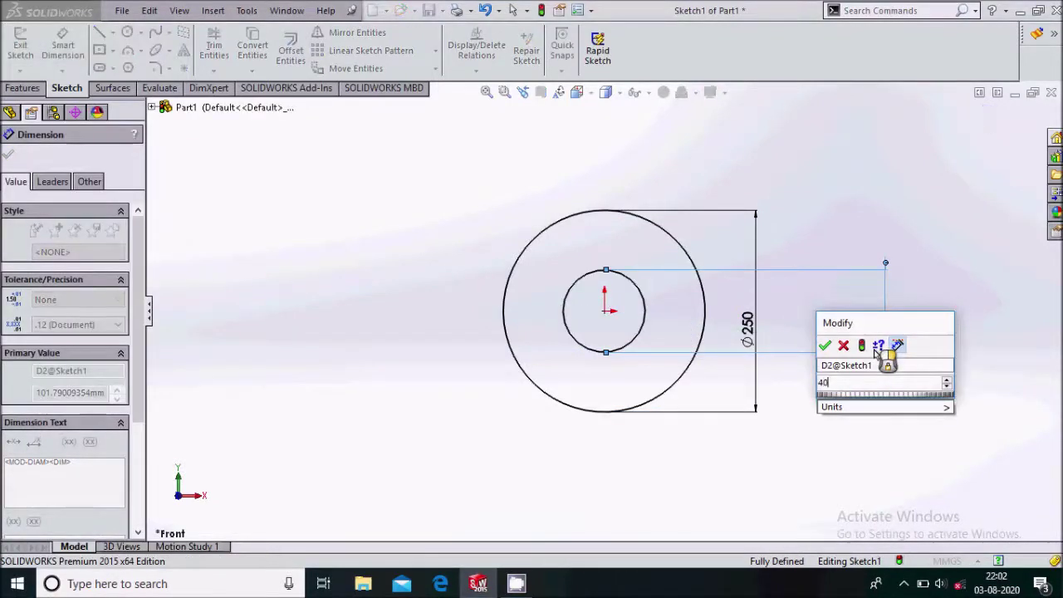
key("Return")
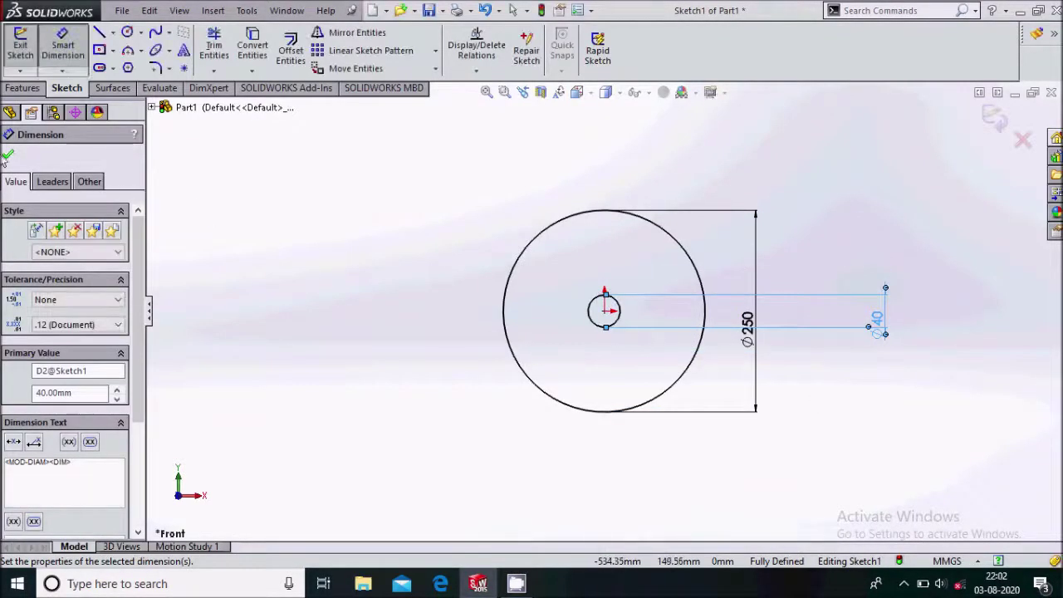
left_click(9, 155)
Sketch a small circle about 81 mm directly above the origin and set its diameter to 20 mm.
left_click(127, 35)
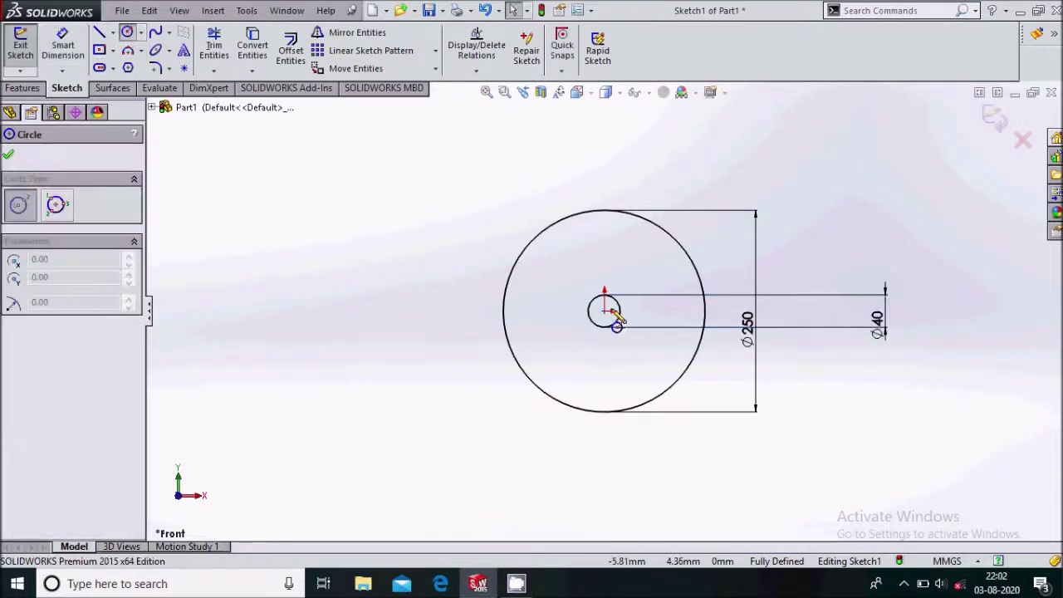
left_click(604, 247)
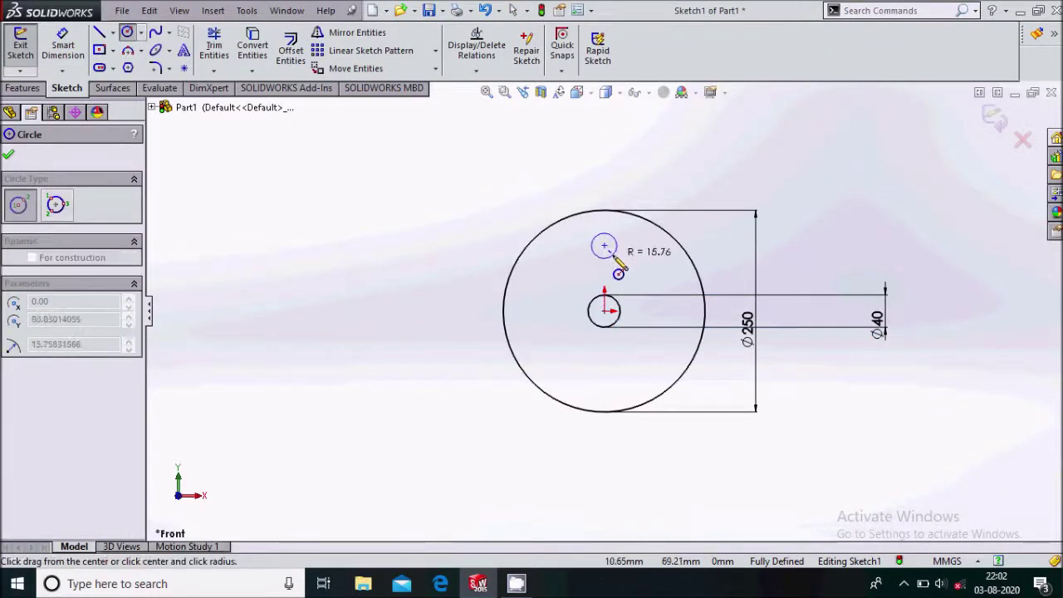
left_click(613, 249)
right_click_drag(612, 274, 612, 243)
left_click(611, 243)
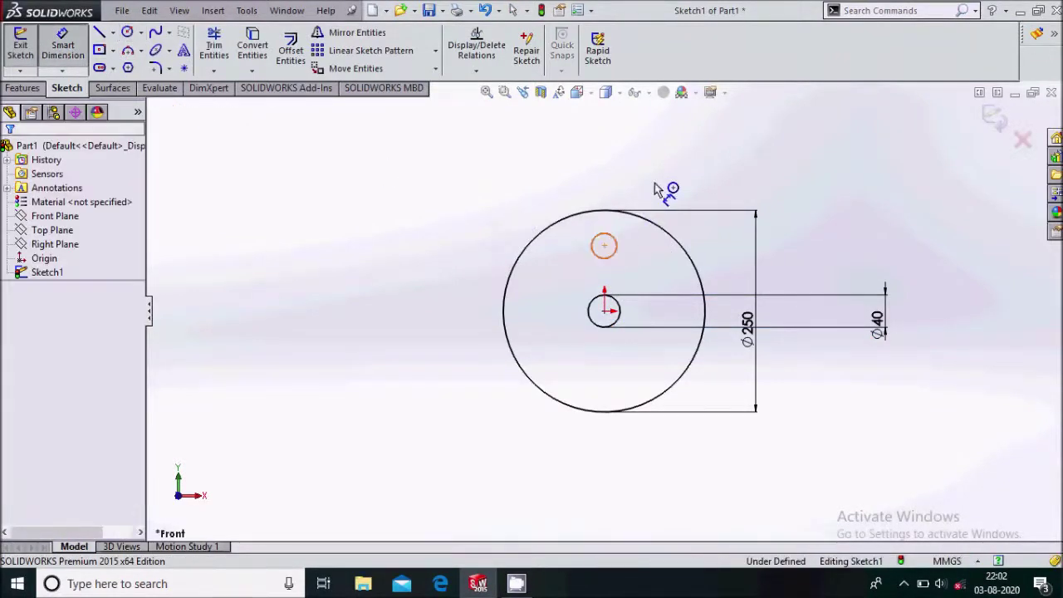
left_click(656, 188)
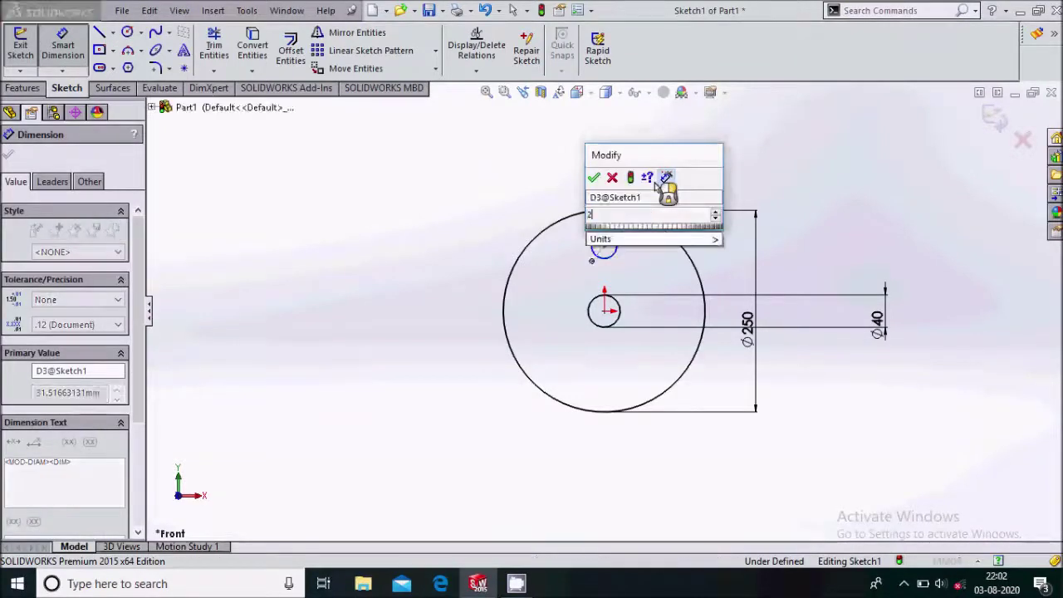
type("20")
key("Return")
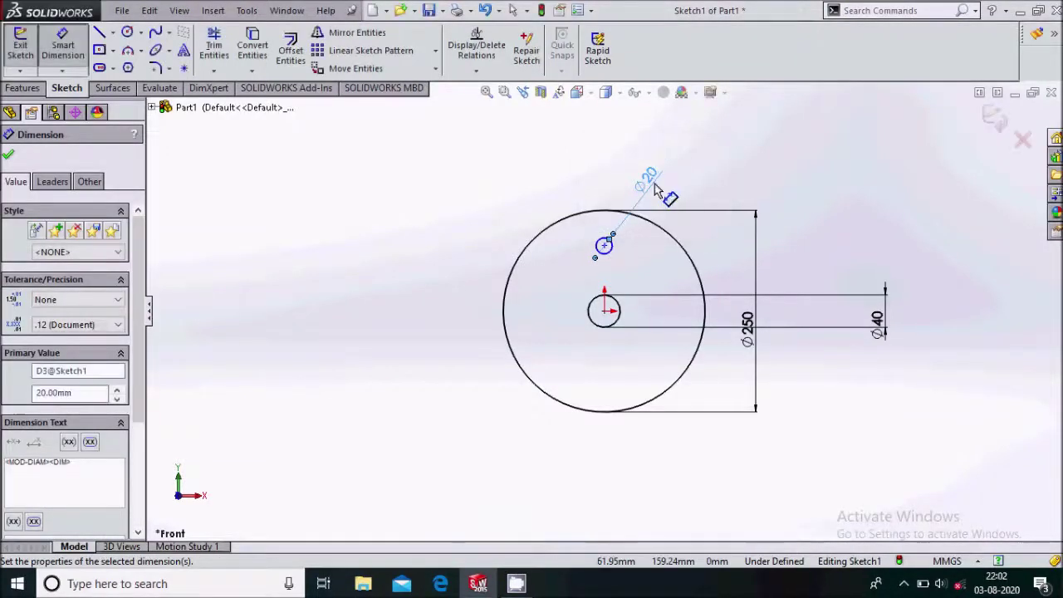
Set the vertical distance between the origin and the small circle's centre to 70 mm.
left_click(605, 311)
left_click(604, 246)
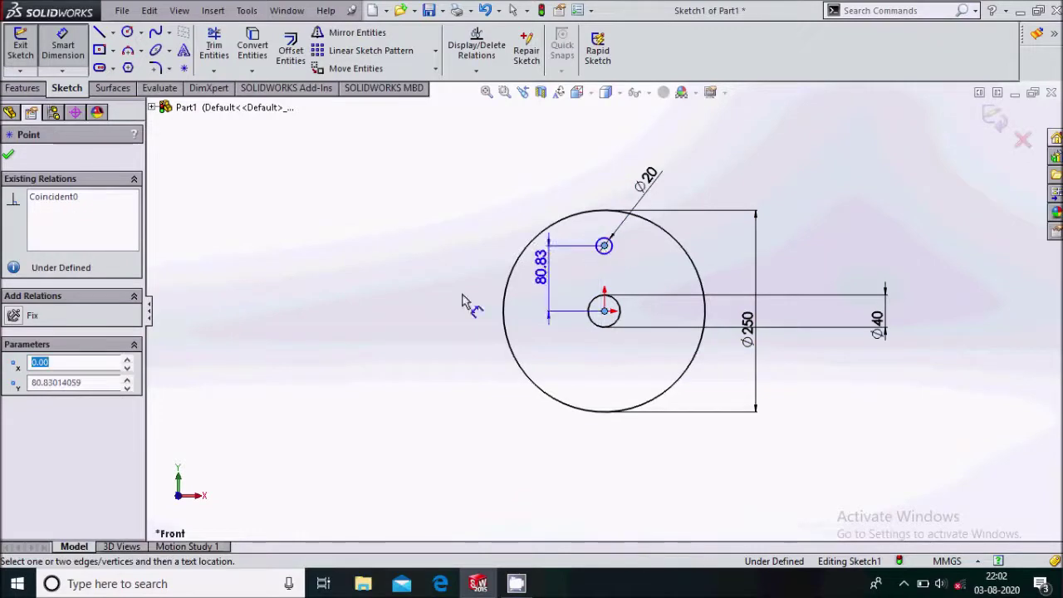
left_click(437, 304)
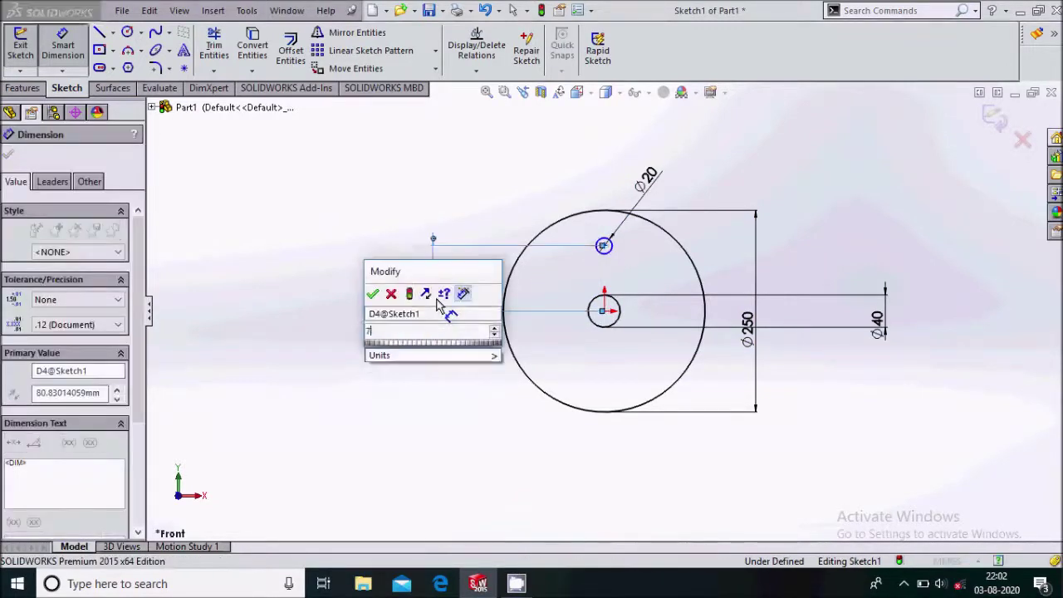
key("Return")
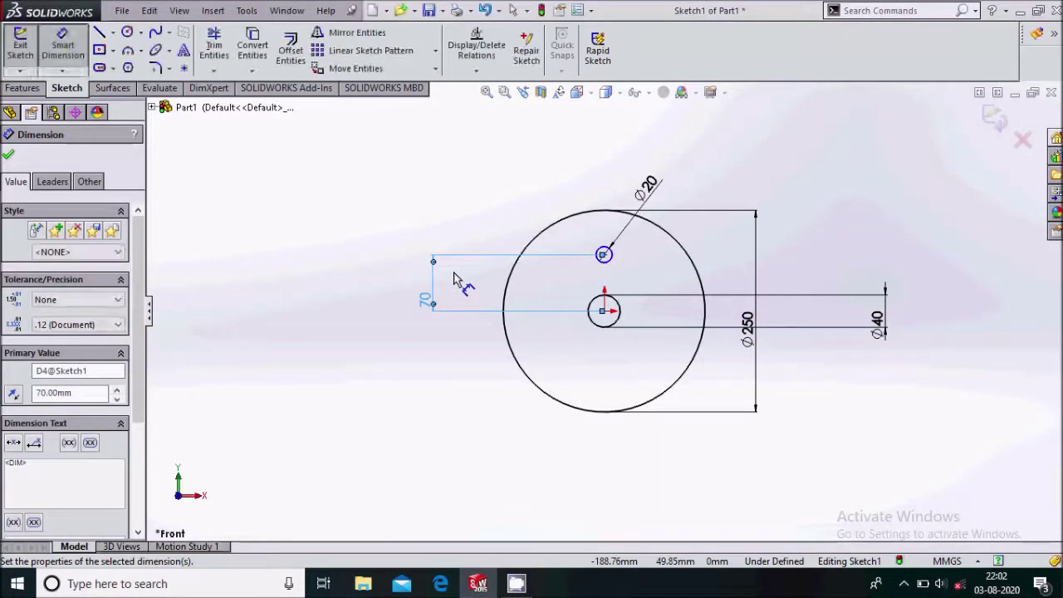
left_click(8, 155)
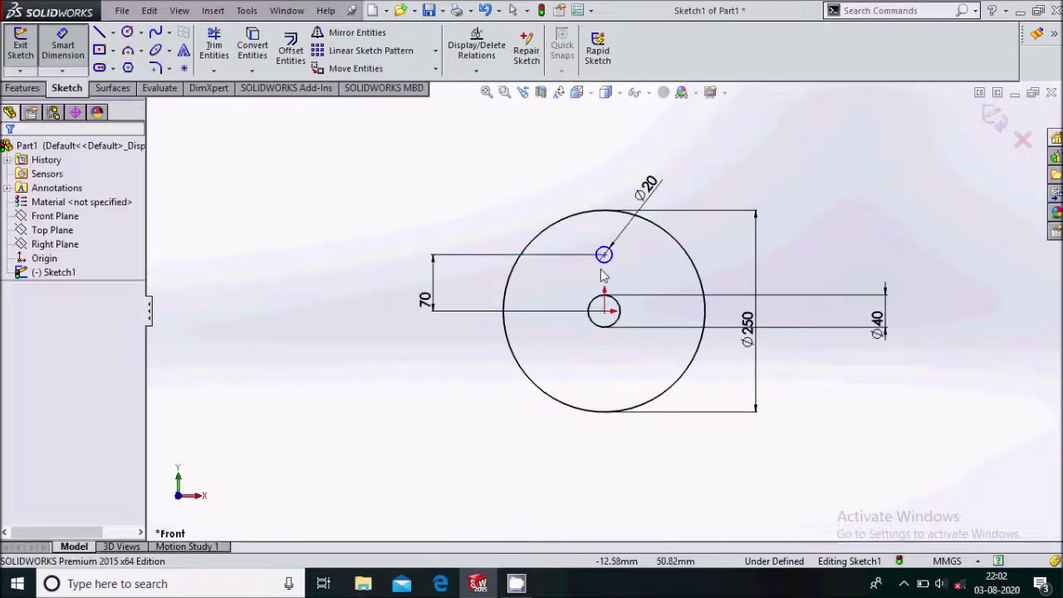
key("Escape")
Create a circular sketch pattern of the 20 mm circle around the origin with 5 equally spaced instances over 360 degrees.
left_click(434, 51)
left_click(378, 81)
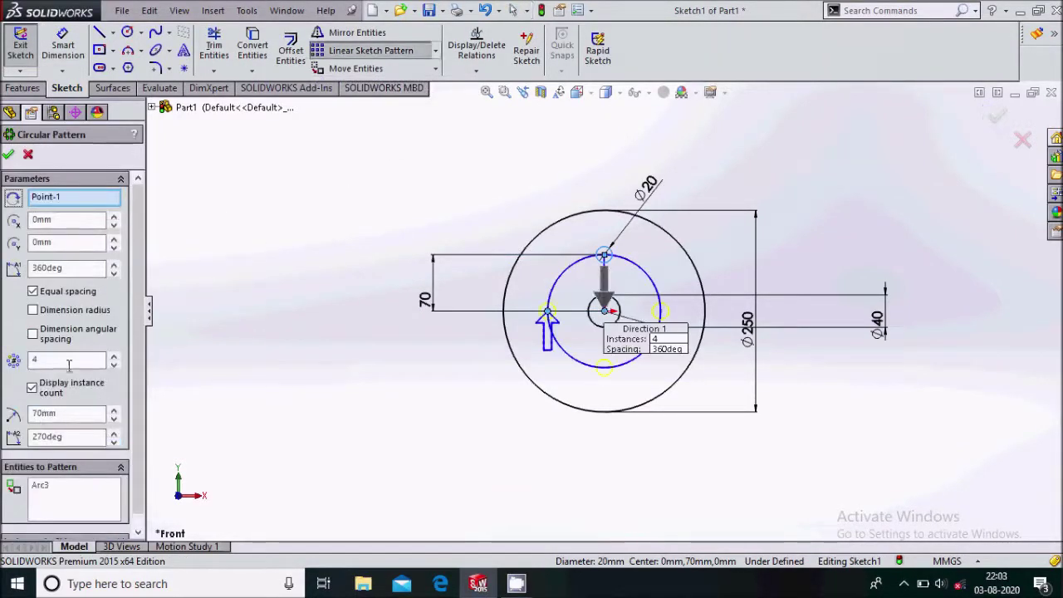
left_click(41, 359)
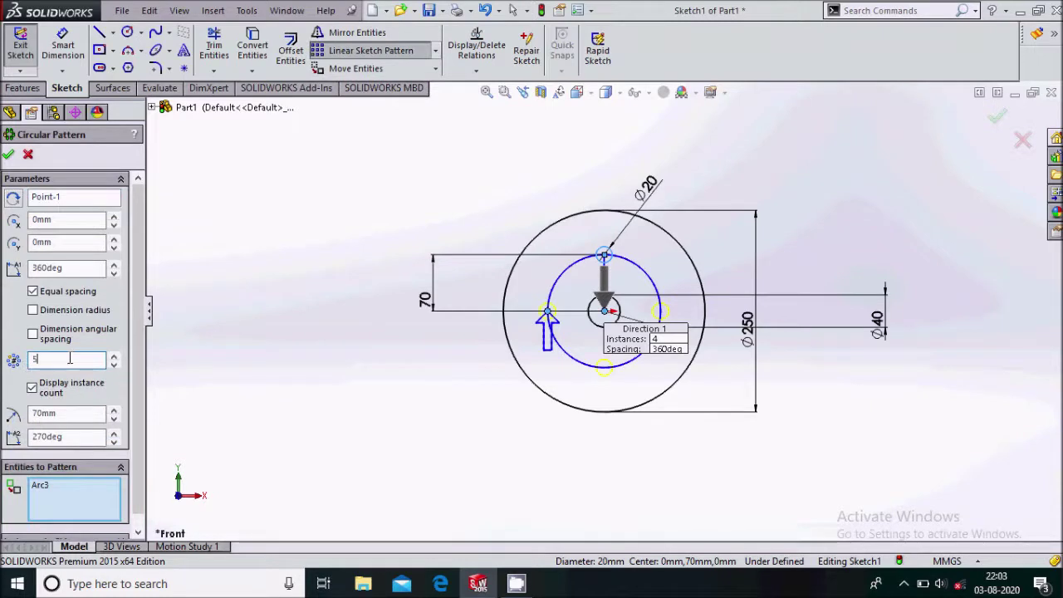
left_click(8, 155)
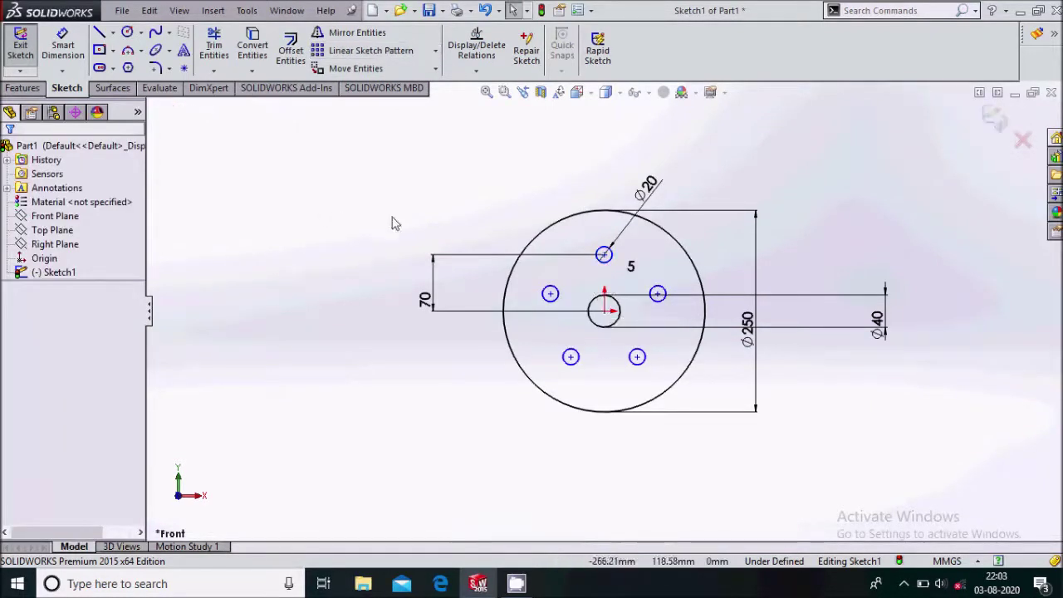
Extrude the pulley sketch as a blind boss 50 mm deep.
left_click(24, 87)
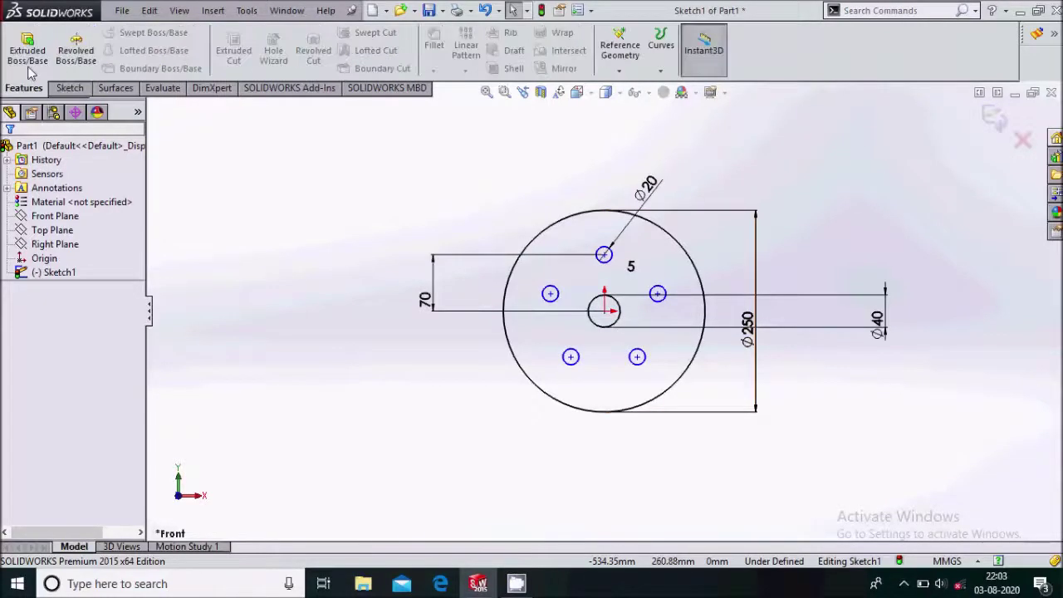
left_click(29, 65)
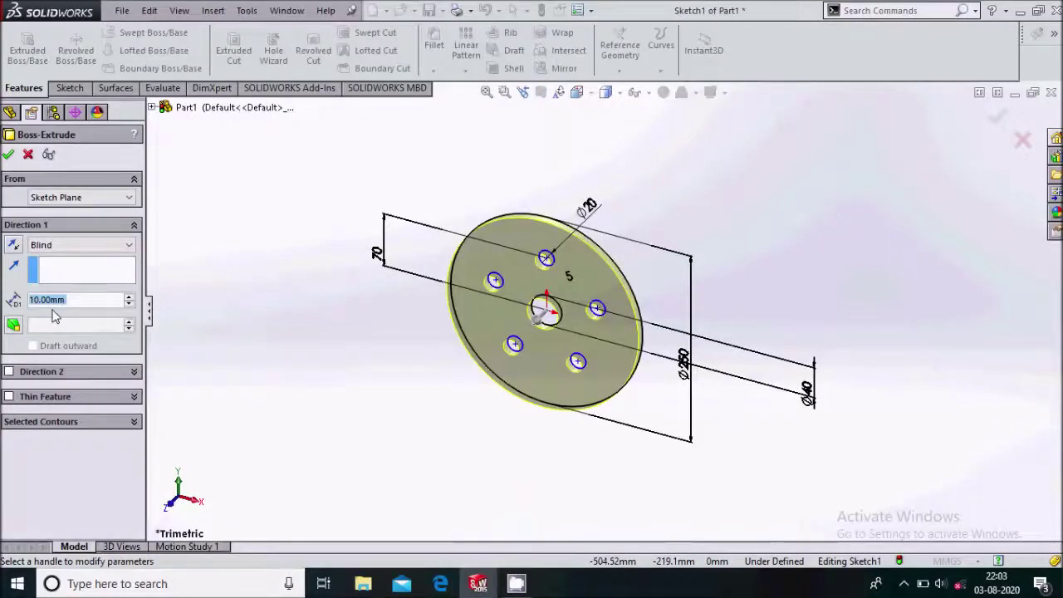
type("50")
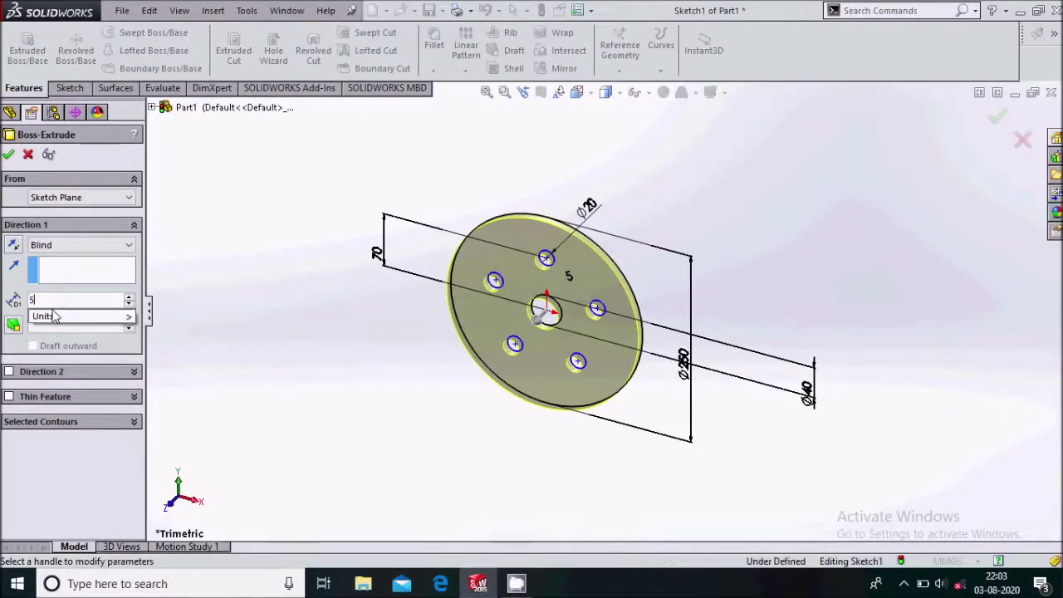
key("Return")
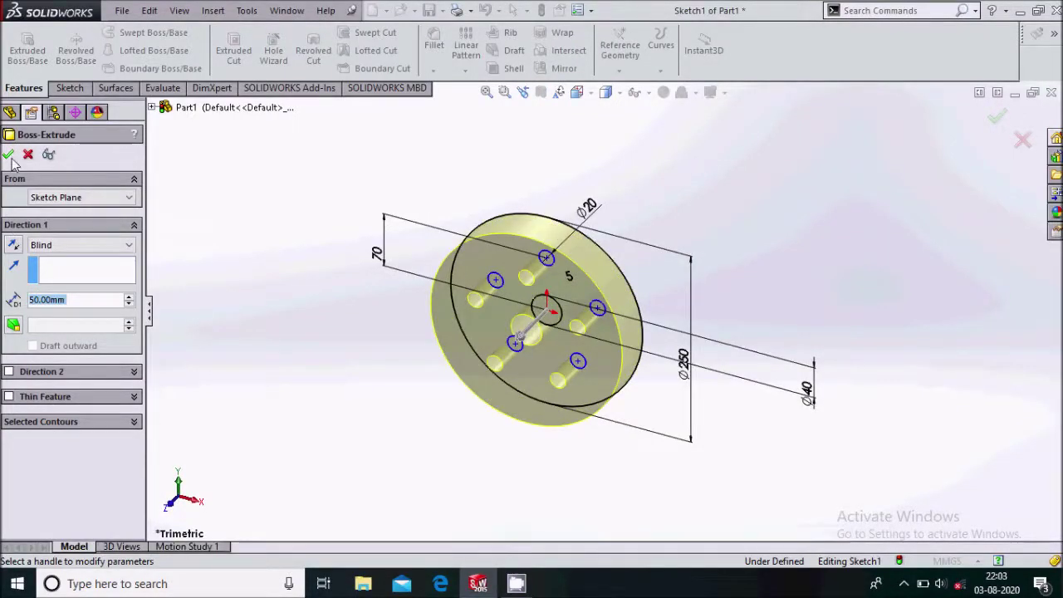
left_click(10, 156)
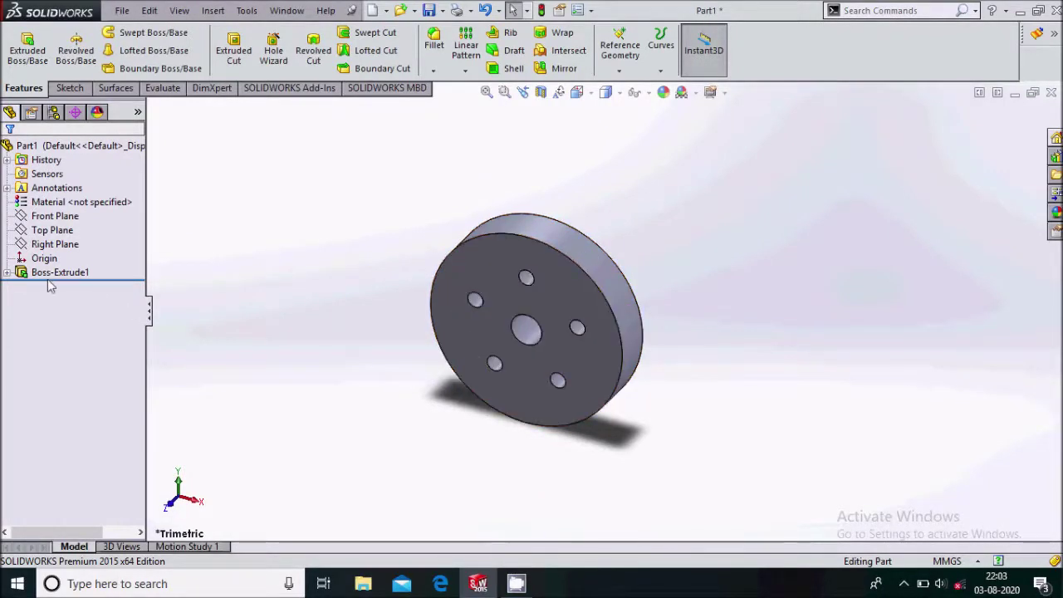
Start a new sketch on the Top Plane and orient the view normal to it.
left_click(51, 230)
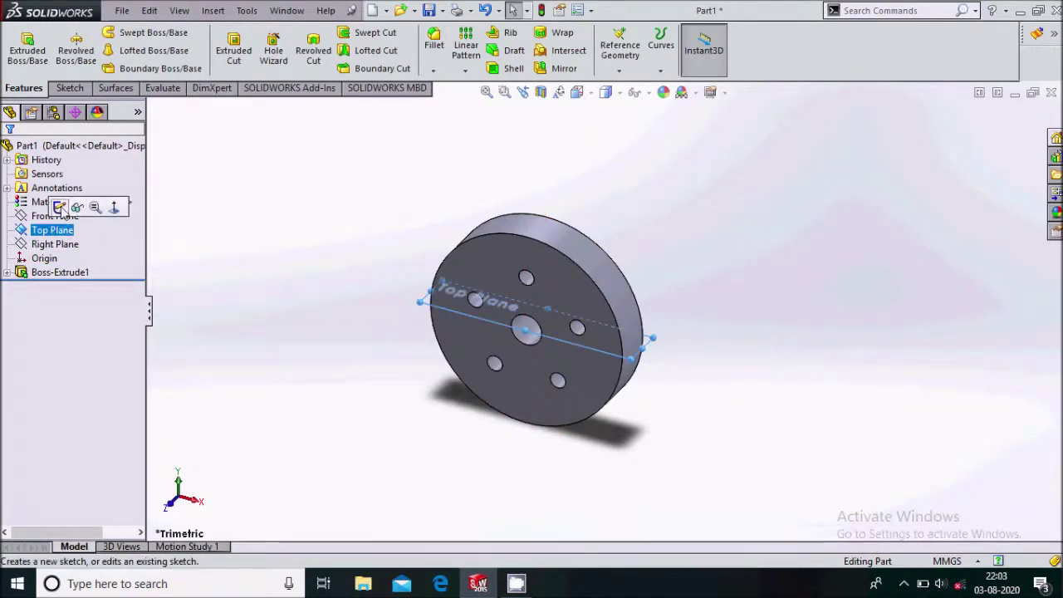
left_click(59, 208)
left_click(578, 92)
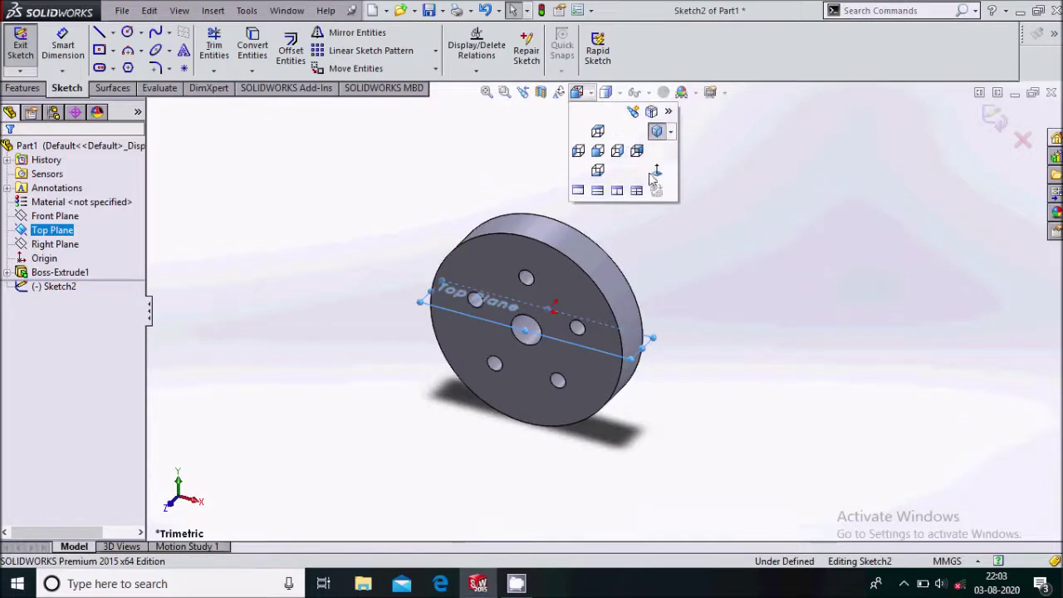
left_click(654, 172)
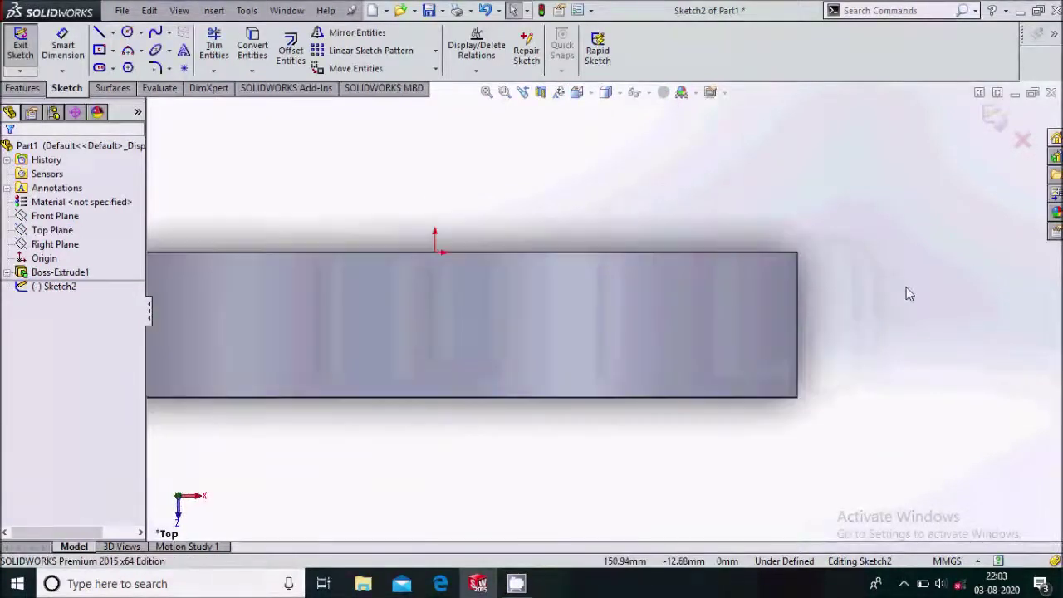
Sketch a vertical line on the pulley's right edge, with its ends slightly short of both corners.
left_click(100, 33)
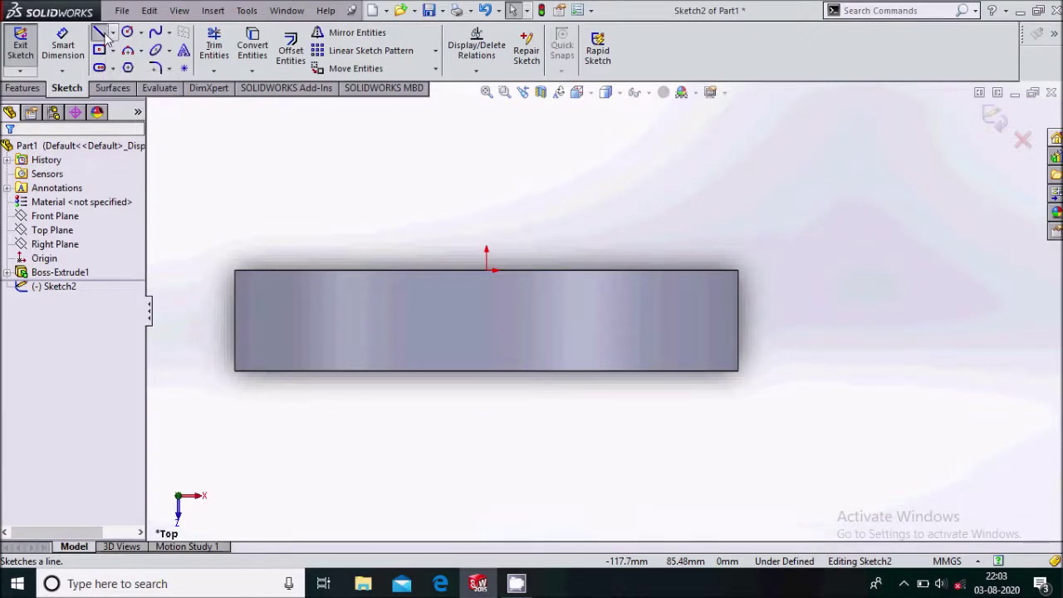
scroll(744, 316, "down", 1)
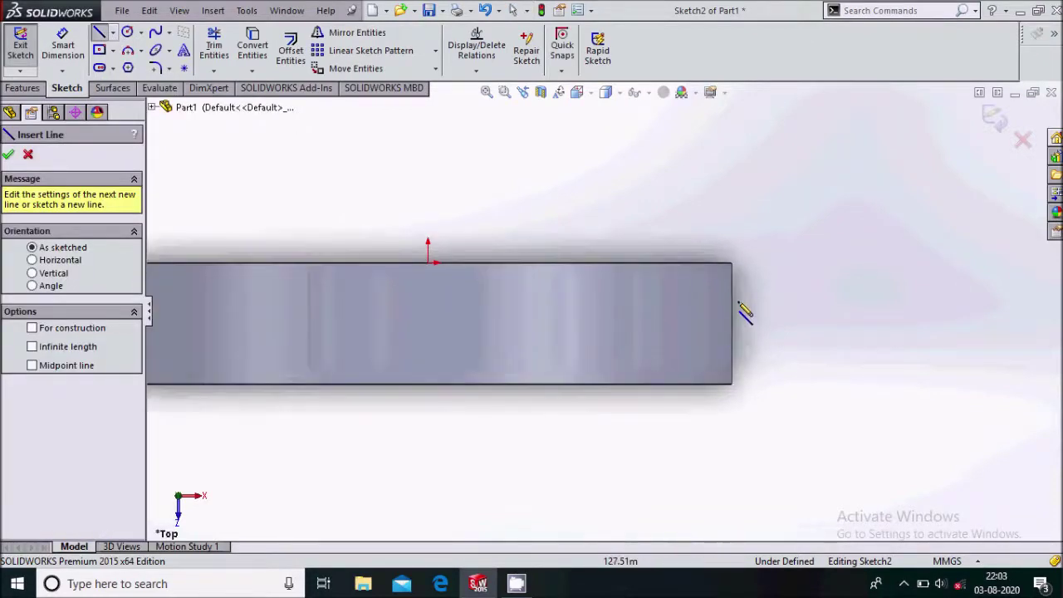
left_click(732, 382)
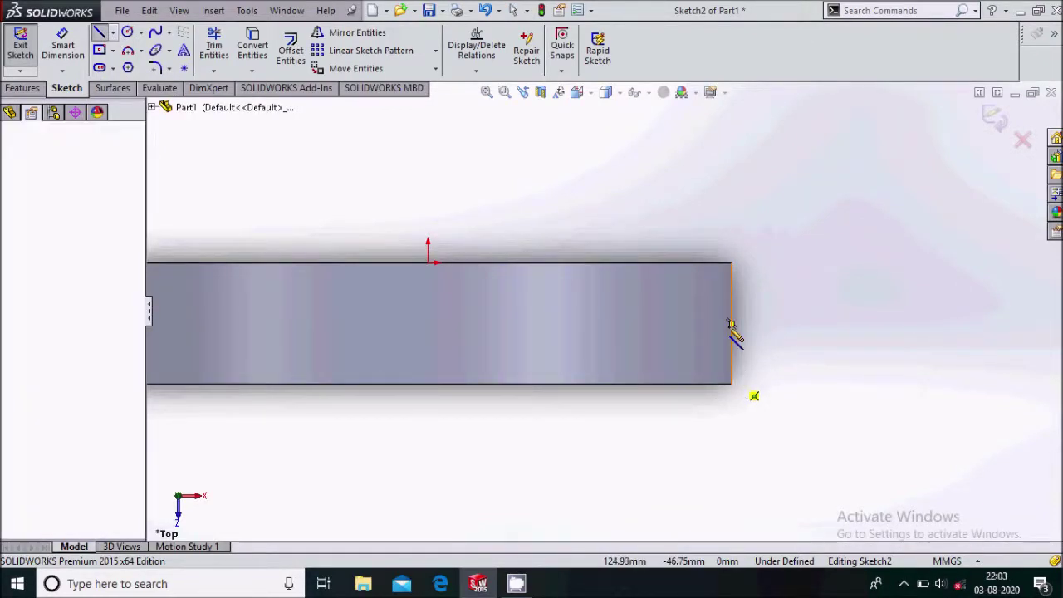
left_click(734, 279)
key("Escape")
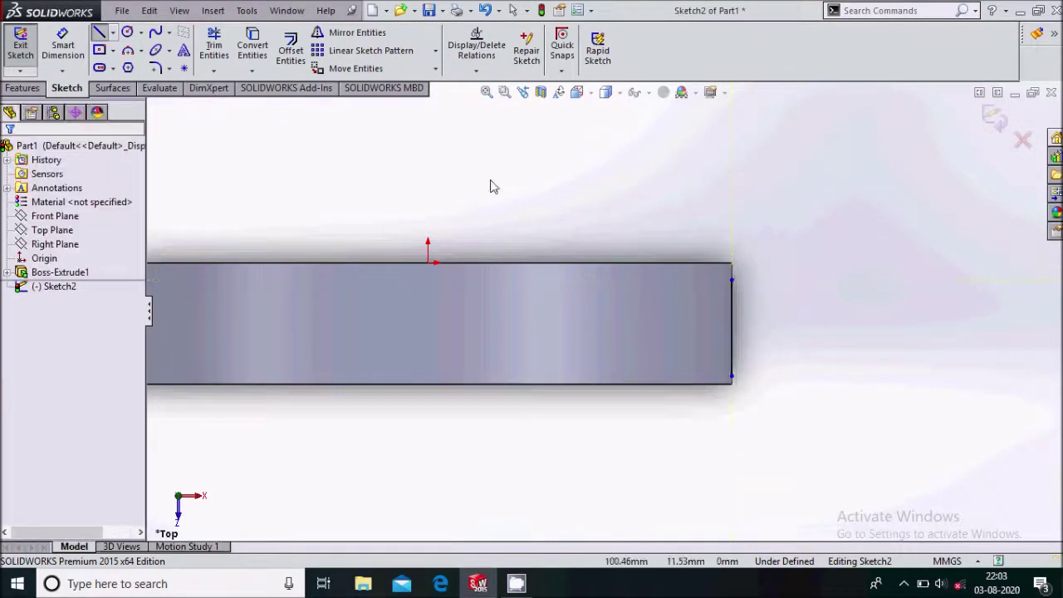
Sketch the lower half groove from the edge line's lower end: a sloped line inward, an 11 mm vertical and a 28 mm horizontal to the midpoint, all about.
key("l")
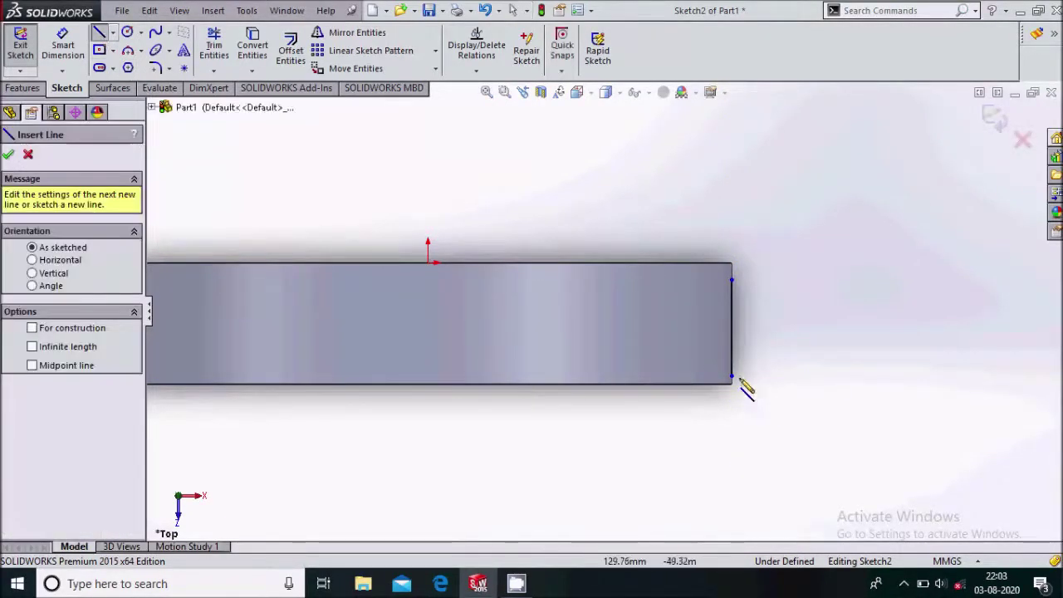
left_click(732, 377)
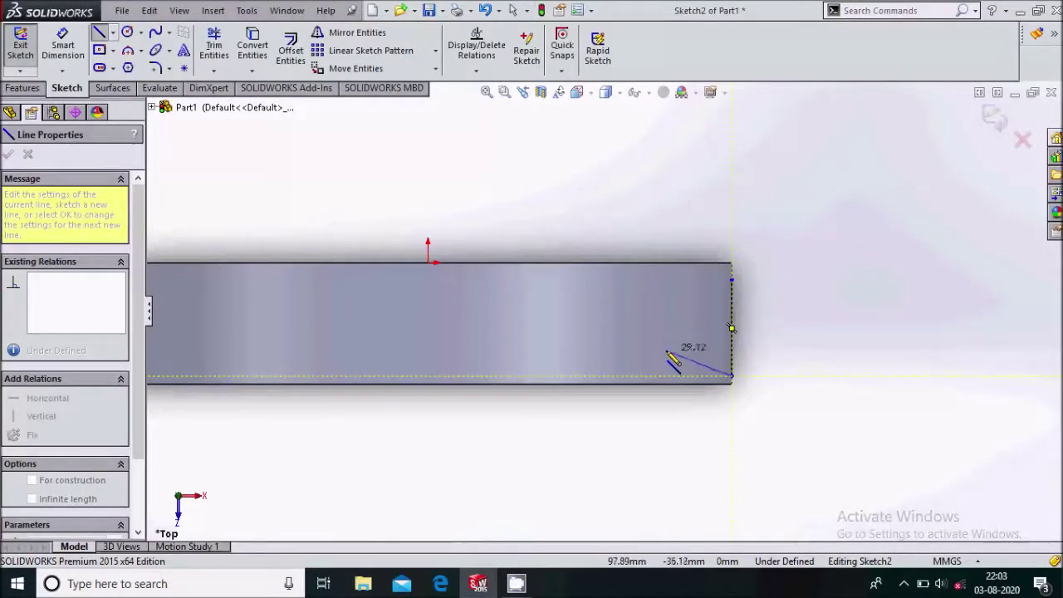
left_click(665, 354)
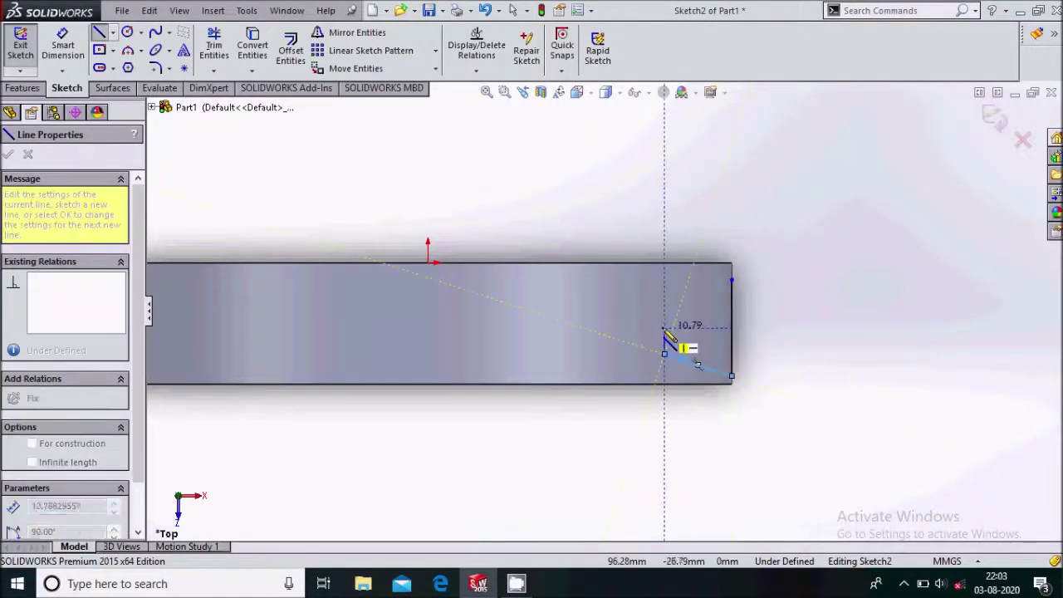
left_click(665, 328)
left_click(731, 328)
key("Escape")
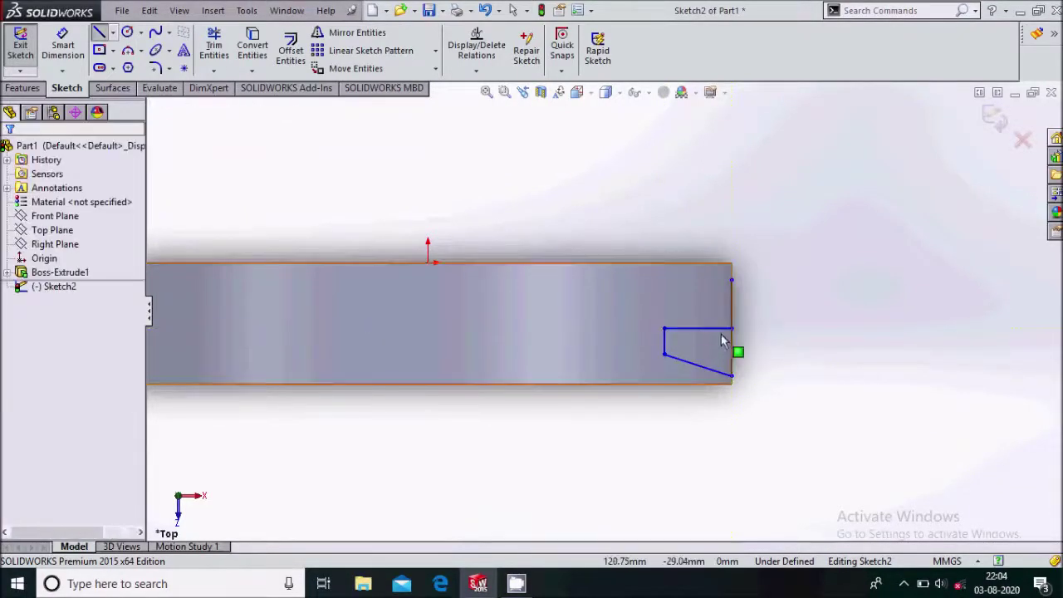
key("Escape")
Convert the horizontal middle line of the groove profile to construction geometry.
left_click(711, 333)
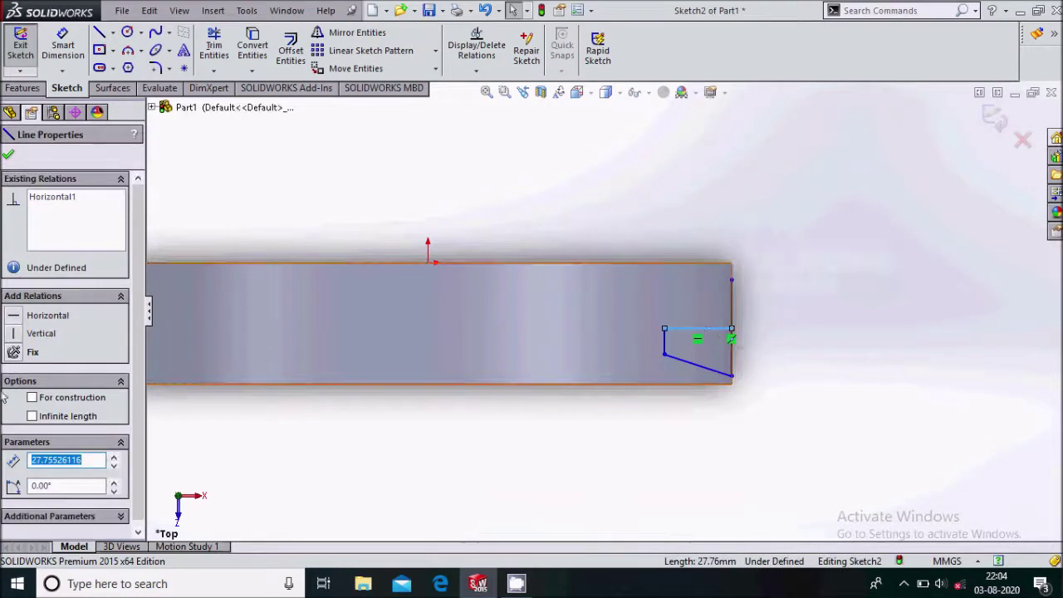
left_click(32, 397)
left_click(7, 155)
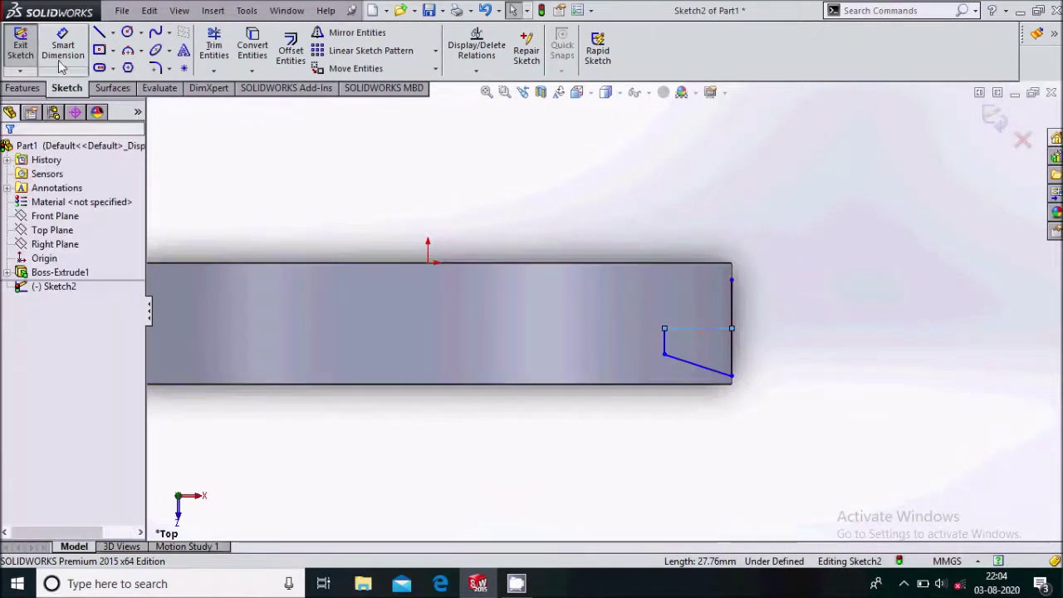
Set the distances from the edge line's lower and upper ends to the adjacent pulley corners to 5 mm each.
left_click(731, 378)
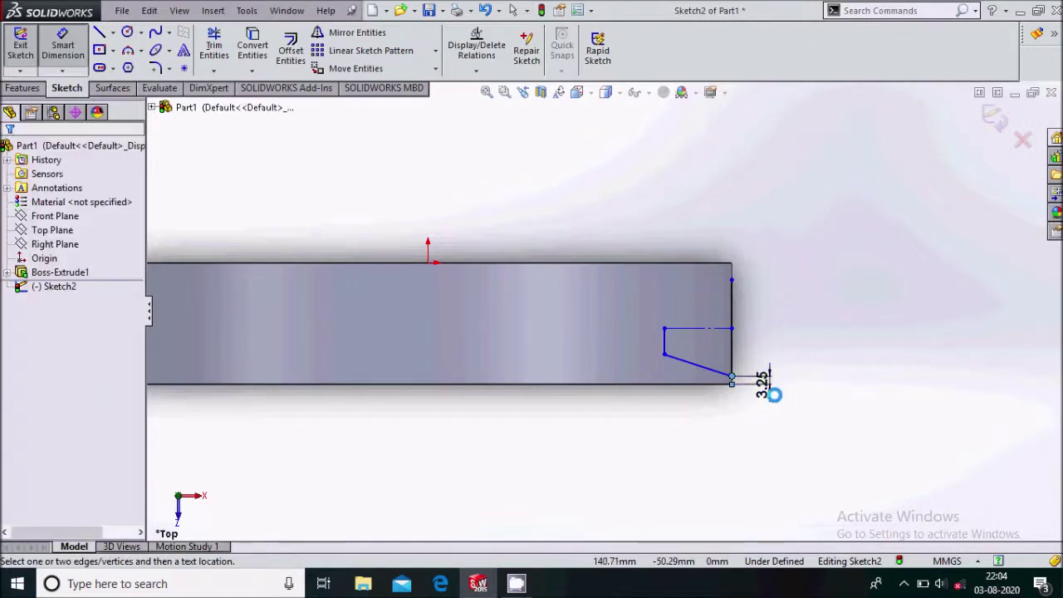
left_click(769, 390)
key("Return")
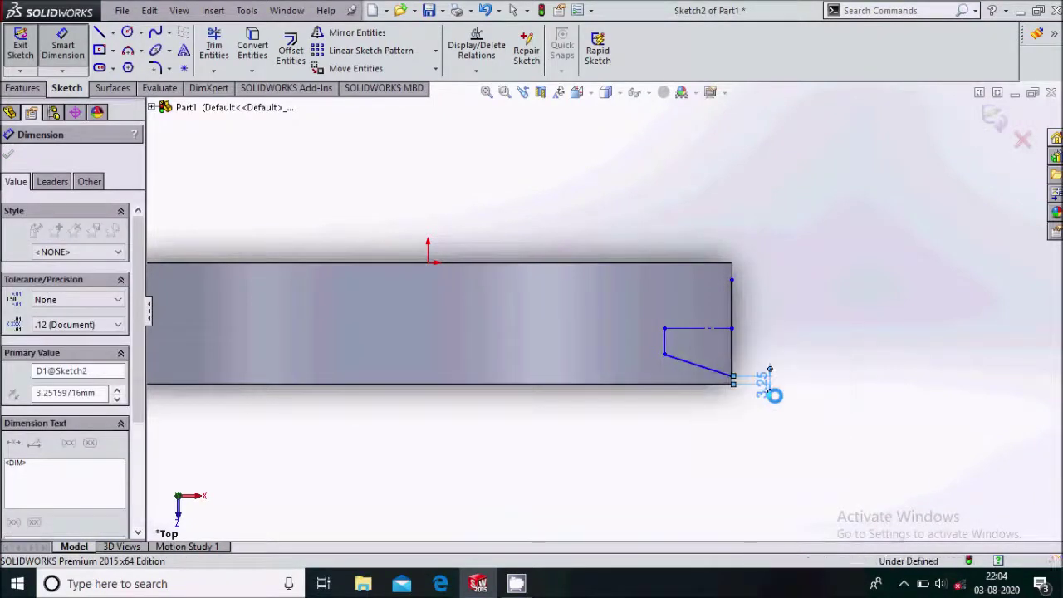
left_click(732, 276)
left_click(772, 281)
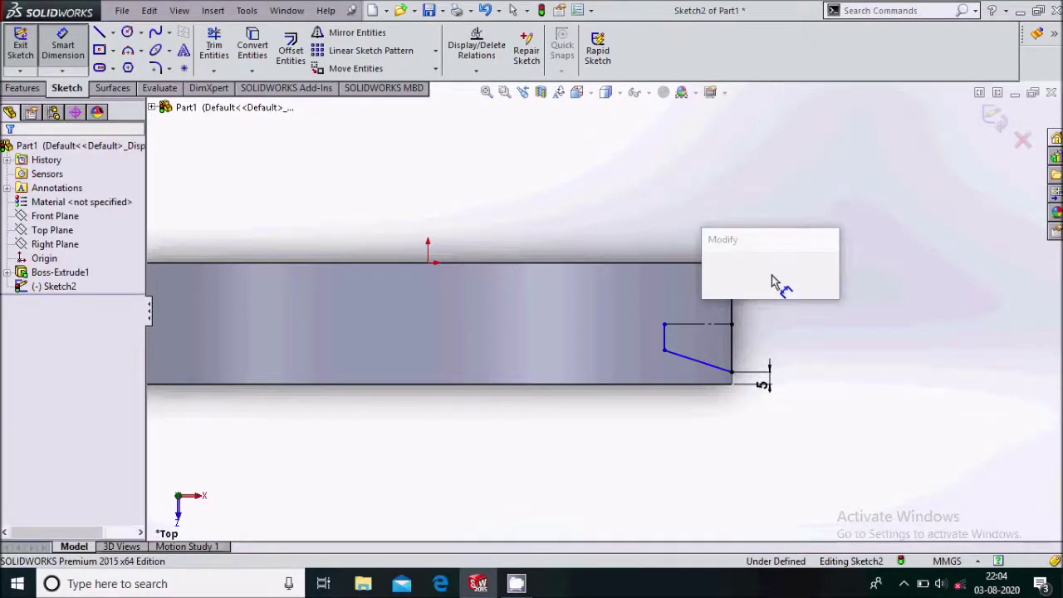
type("5.00mm")
key("Return")
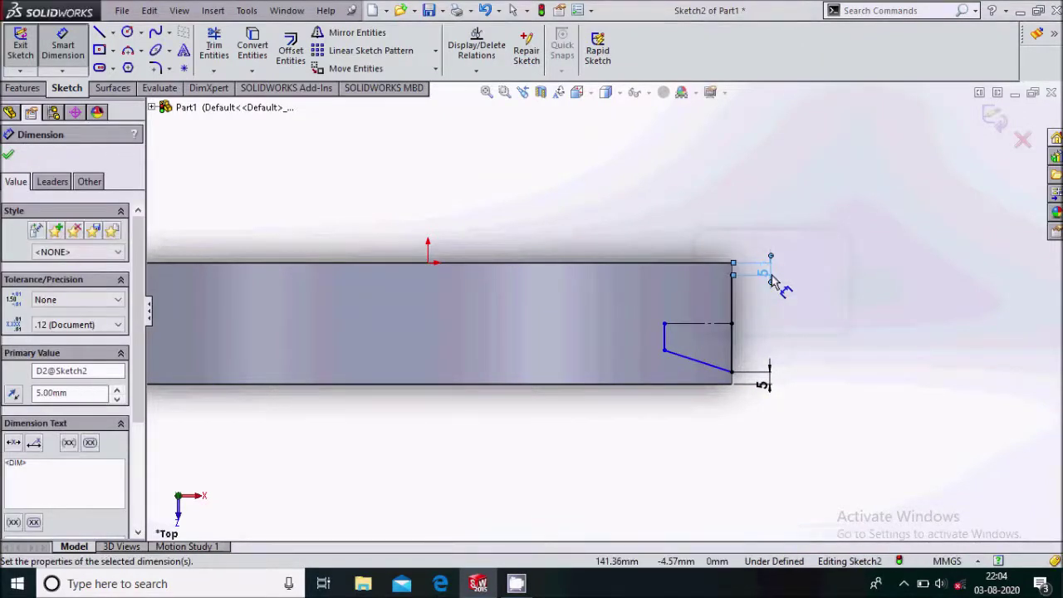
Set the groove depth between the short inner vertical line and the edge line to 15 mm.
left_click(665, 343)
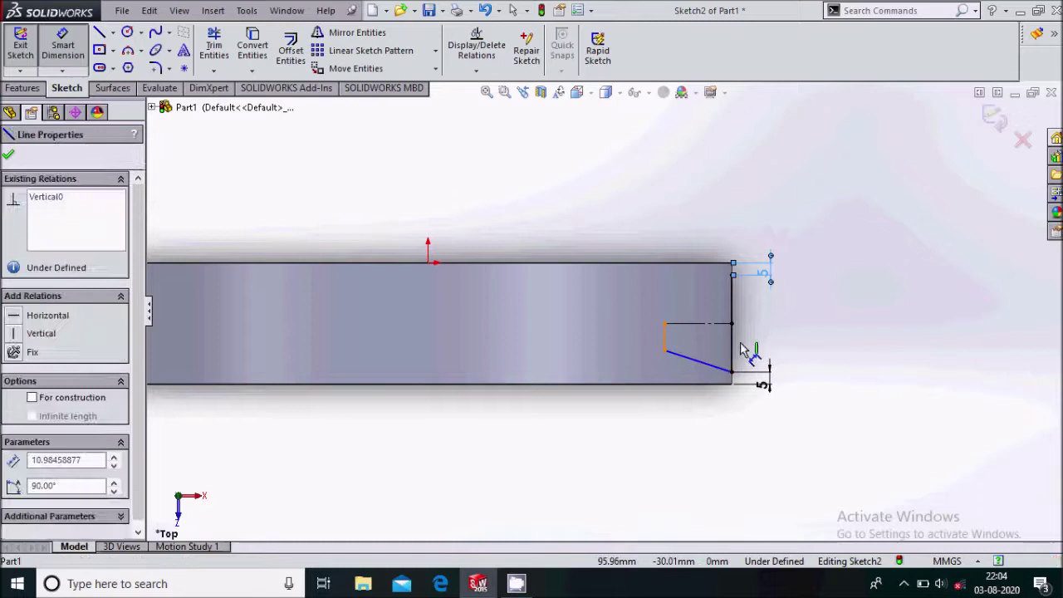
left_click(733, 358)
left_click(725, 463)
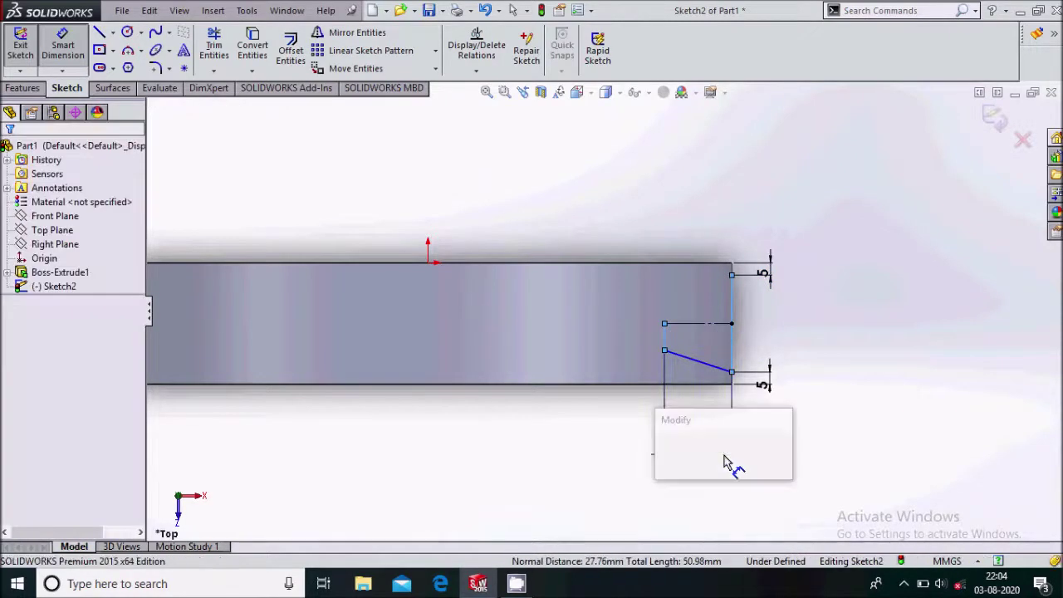
type("15")
key("Return")
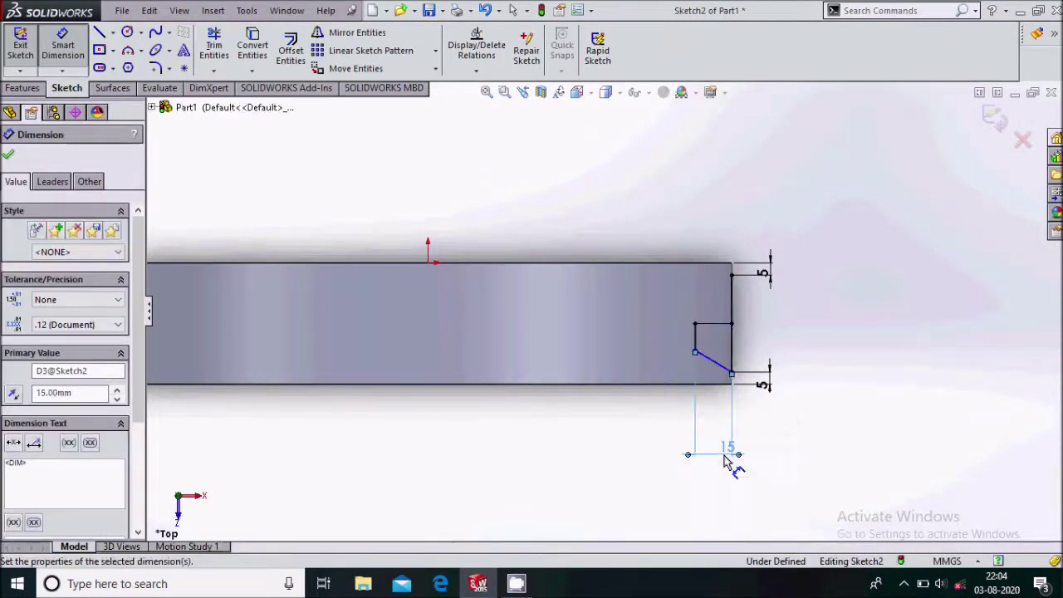
Set the length of the groove's short inner vertical line to 10 mm.
left_click(671, 349)
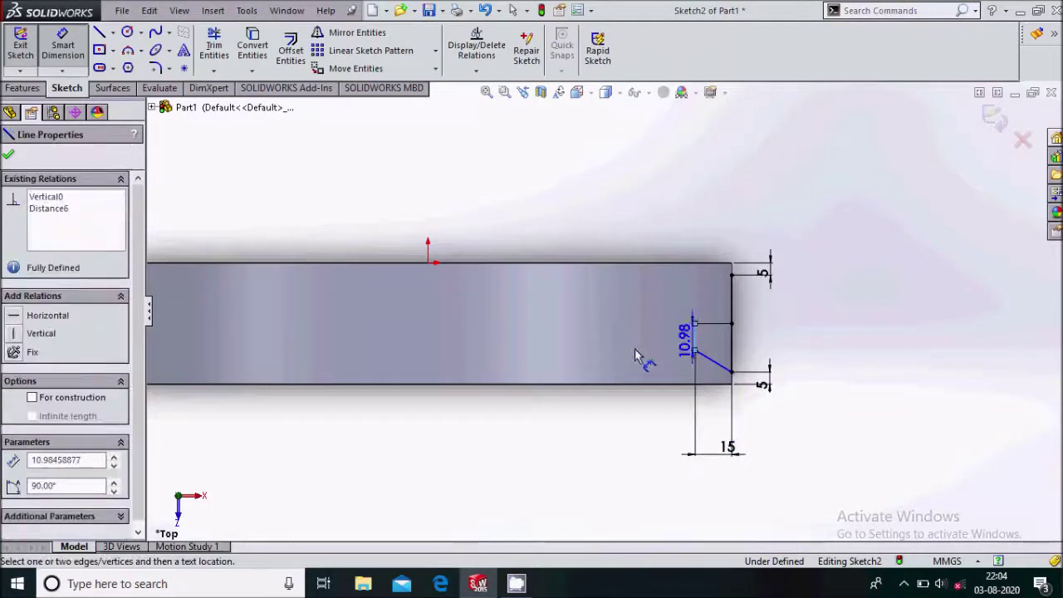
left_click(640, 357)
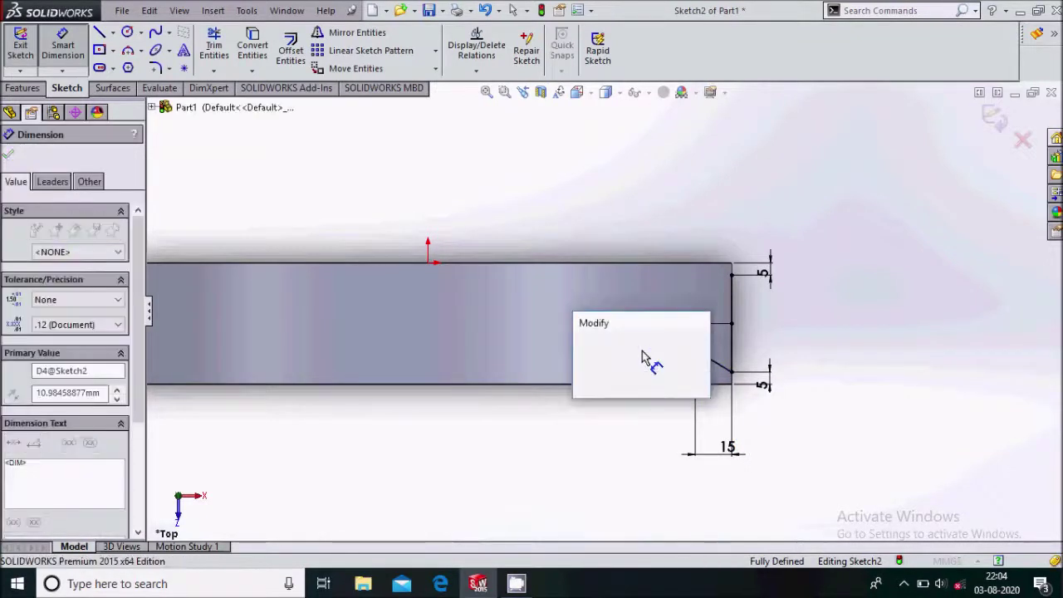
type("10")
key("Return")
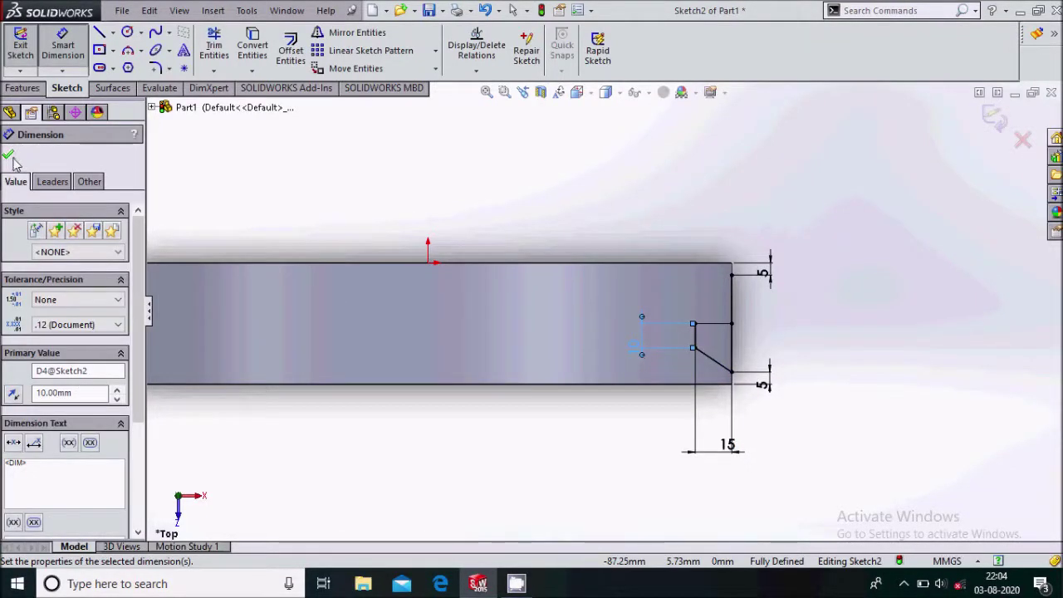
left_click(375, 157)
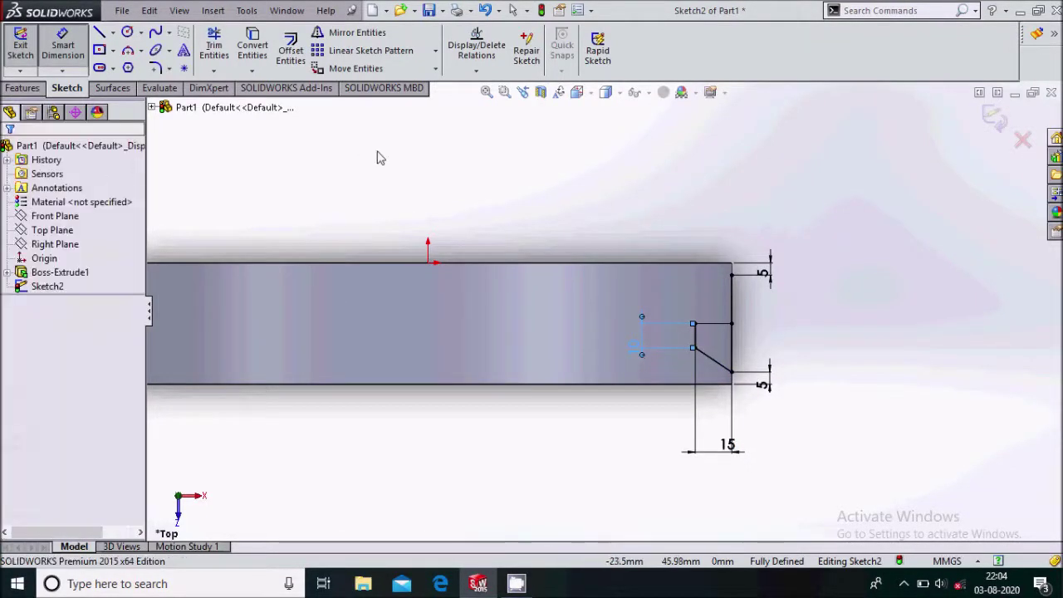
Mirror the inner vertical line and the sloped line about the horizontal construction line to complete the groove profile.
left_click(695, 340)
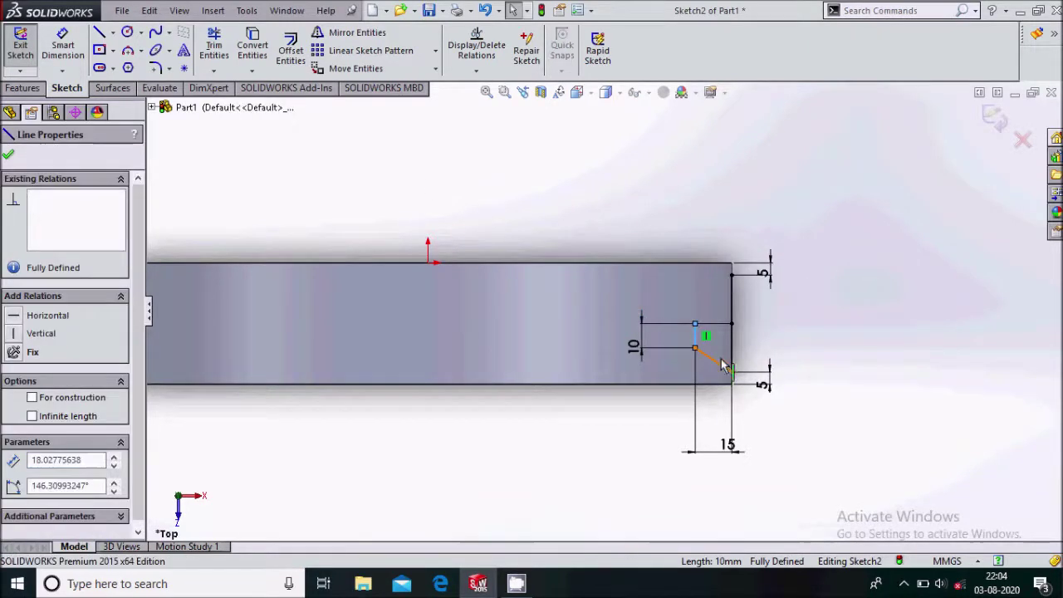
left_click(719, 370, "ctrl")
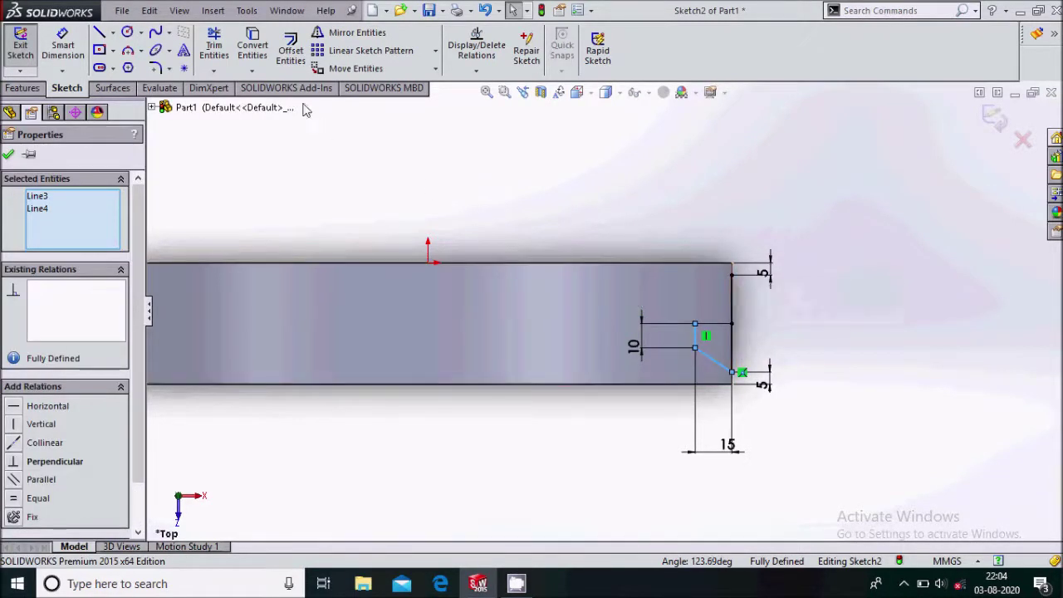
left_click(380, 34)
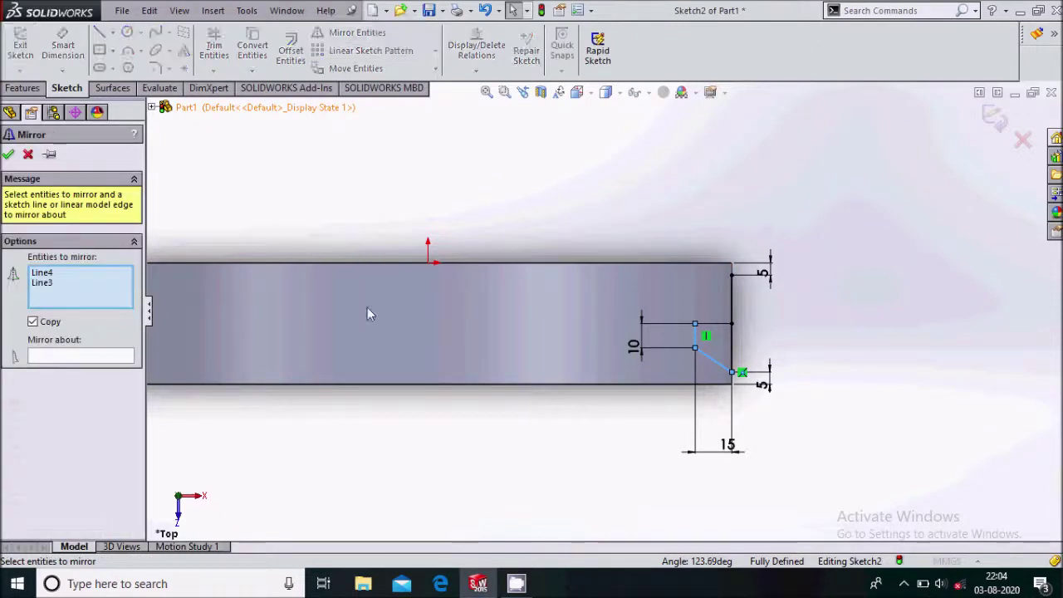
left_click(720, 331)
left_click(9, 156)
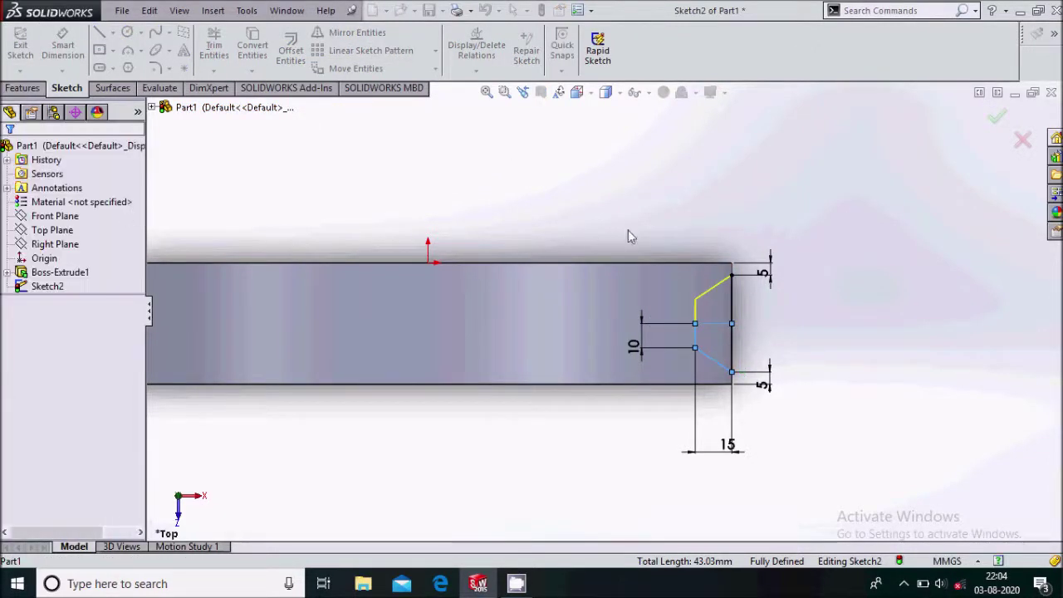
Show temporary axes and revolve-cut the groove profile 360 degrees about the pulley's central axis.
scroll(812, 326, "up", 1)
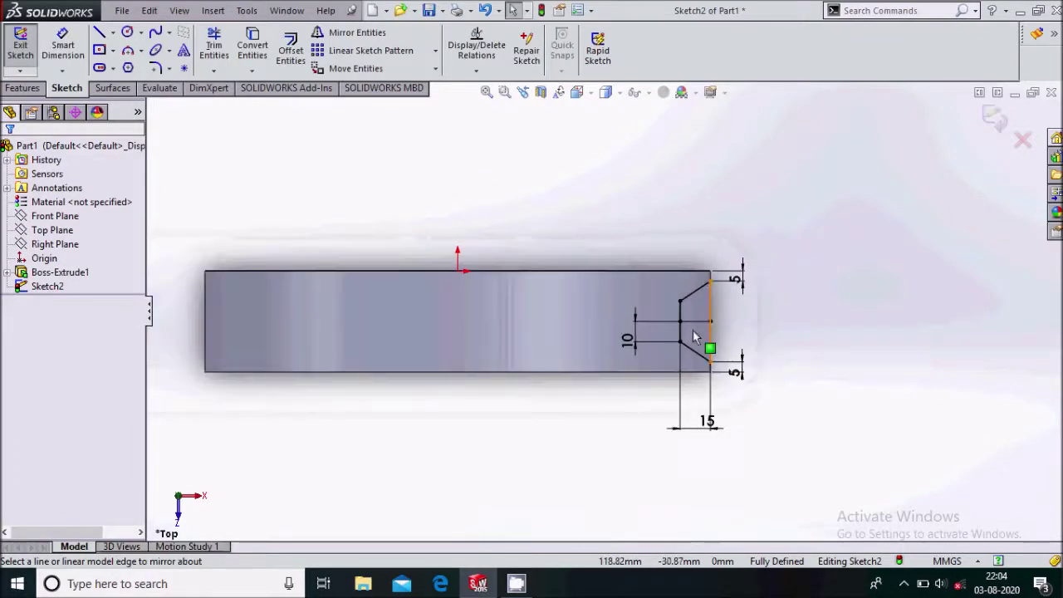
scroll(693, 336, "down", 2)
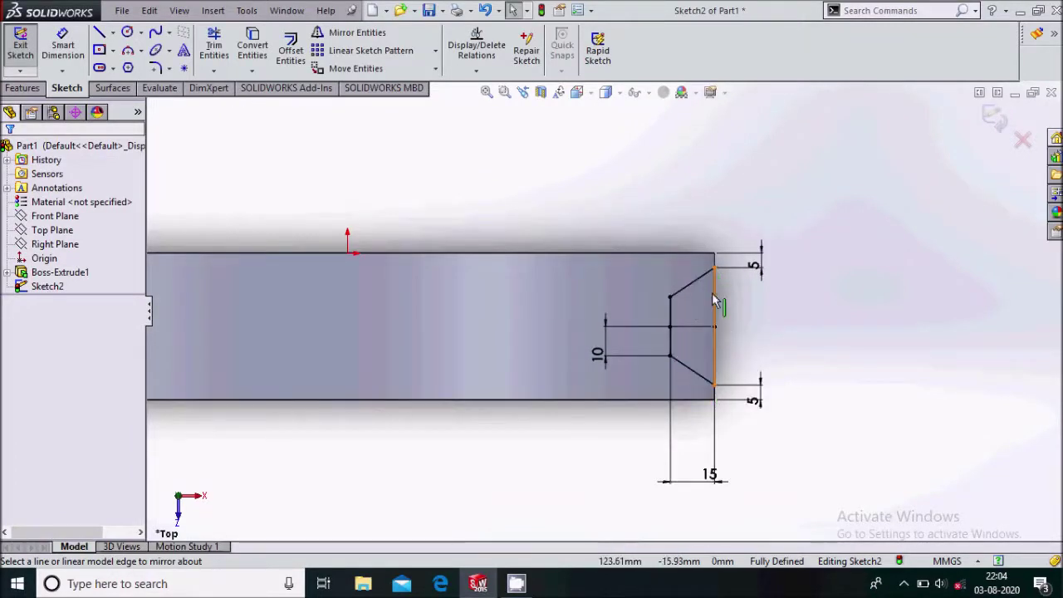
key("z")
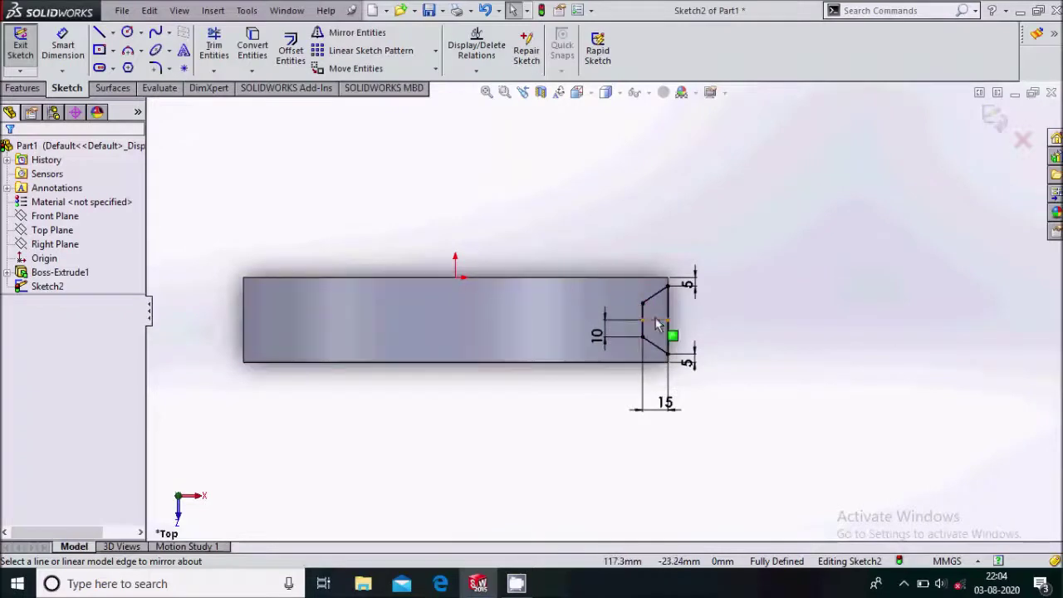
scroll(656, 324, "down", 1)
left_click(25, 88)
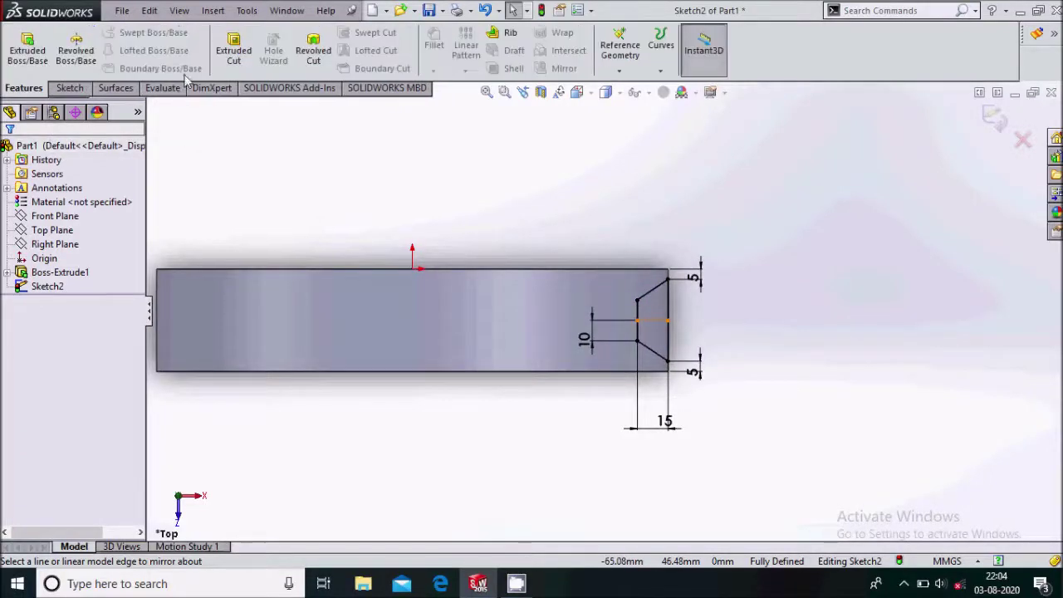
left_click(309, 56)
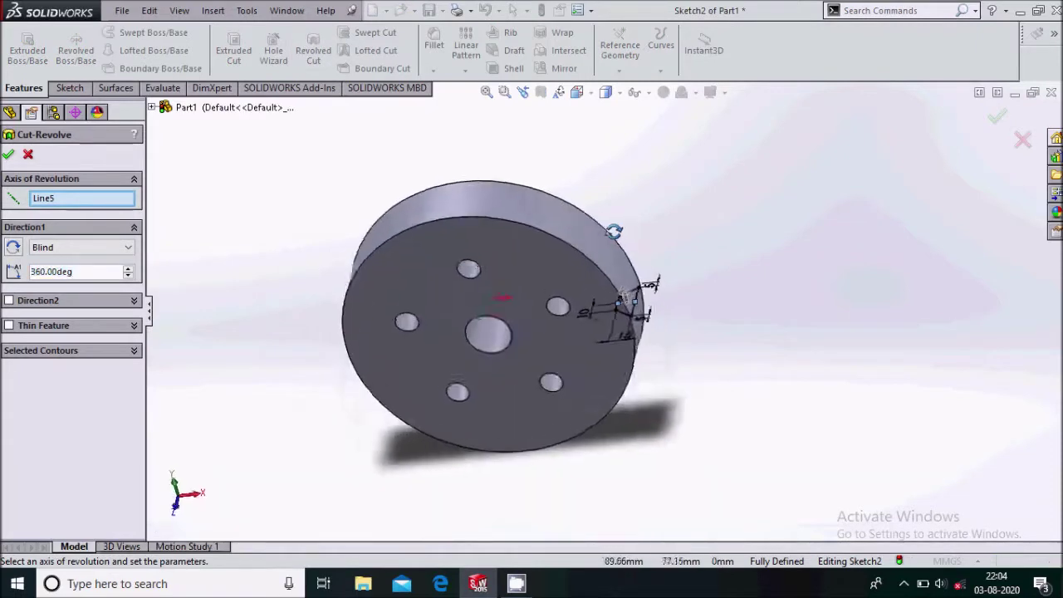
left_click(651, 94)
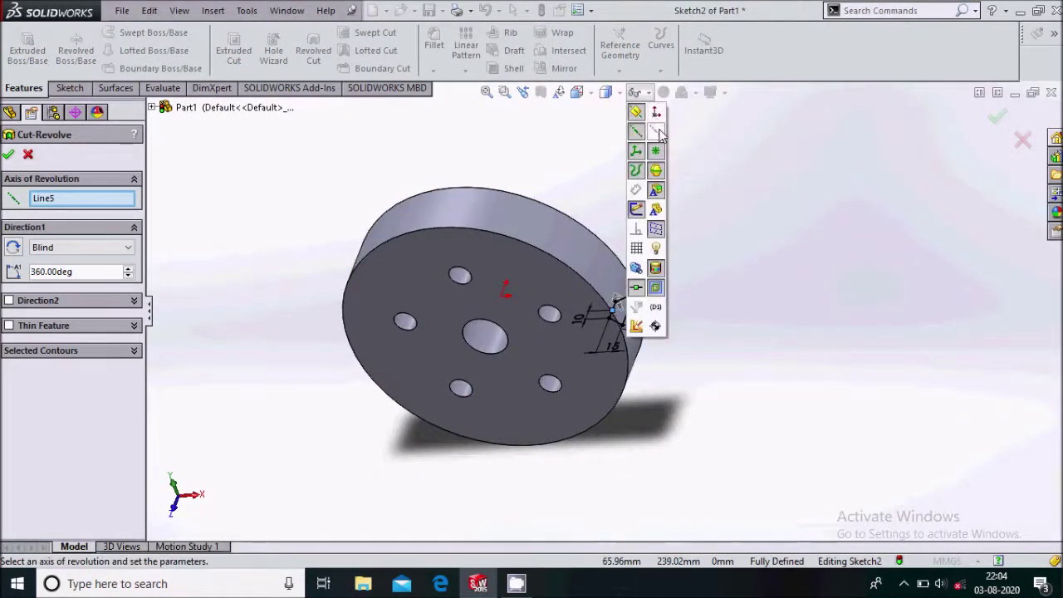
left_click(658, 132)
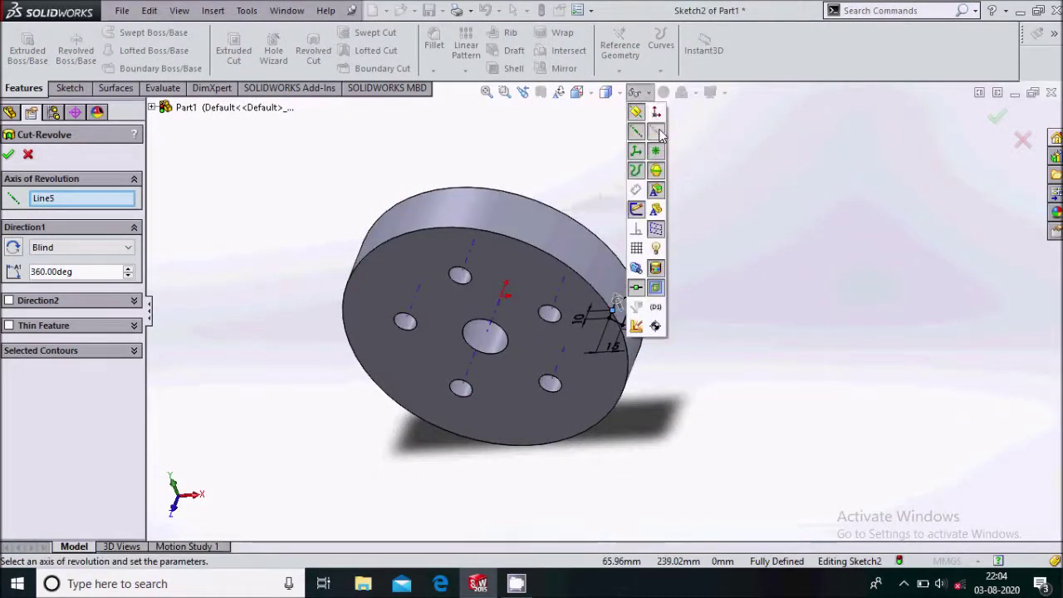
left_click(499, 316)
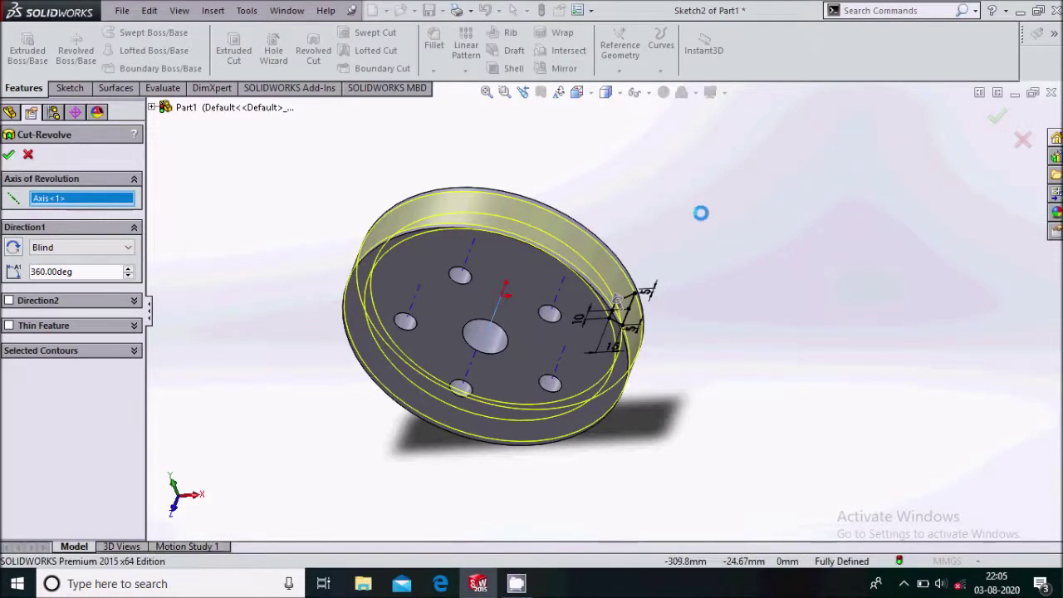
key("Return")
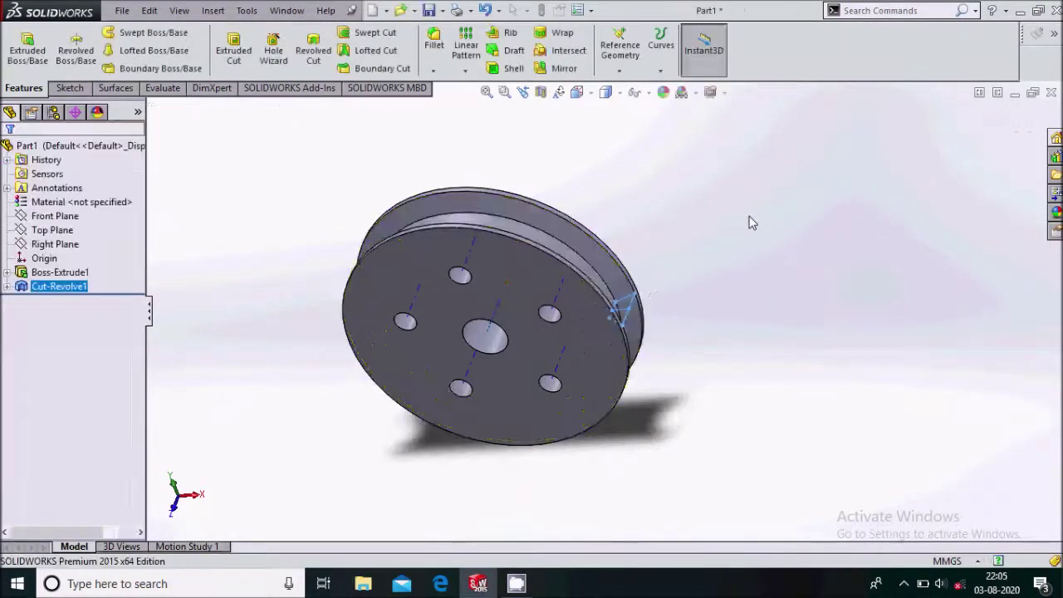
Inspect the cut groove around the rim and hide the temporary axes.
middle_click_drag(736, 247, 601, 270)
scroll(549, 312, "down", 3)
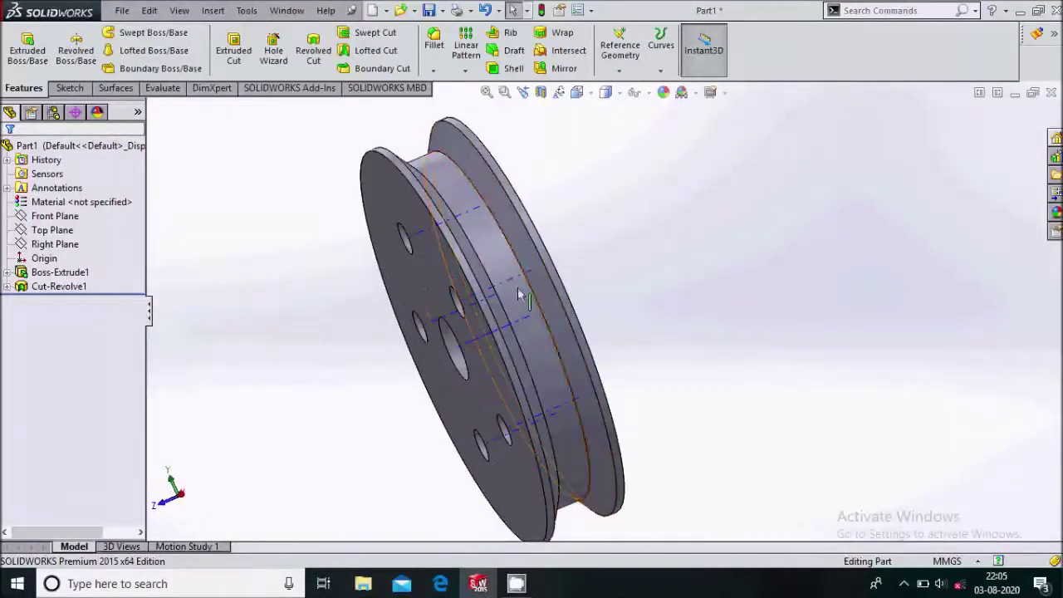
scroll(605, 309, "up", 2)
middle_click_drag(591, 208, 615, 199)
left_click(648, 92)
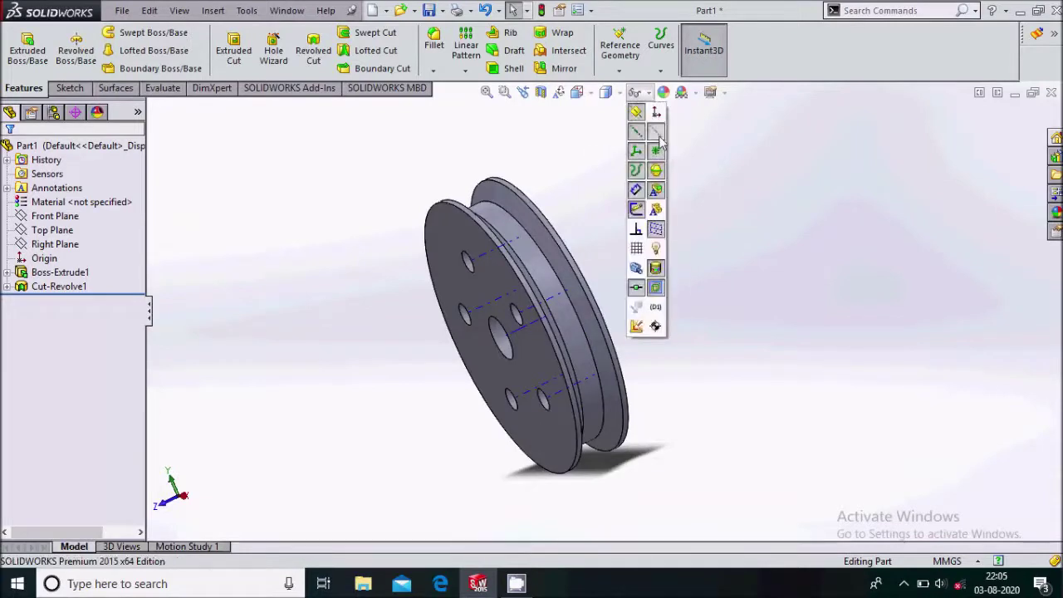
left_click(657, 134)
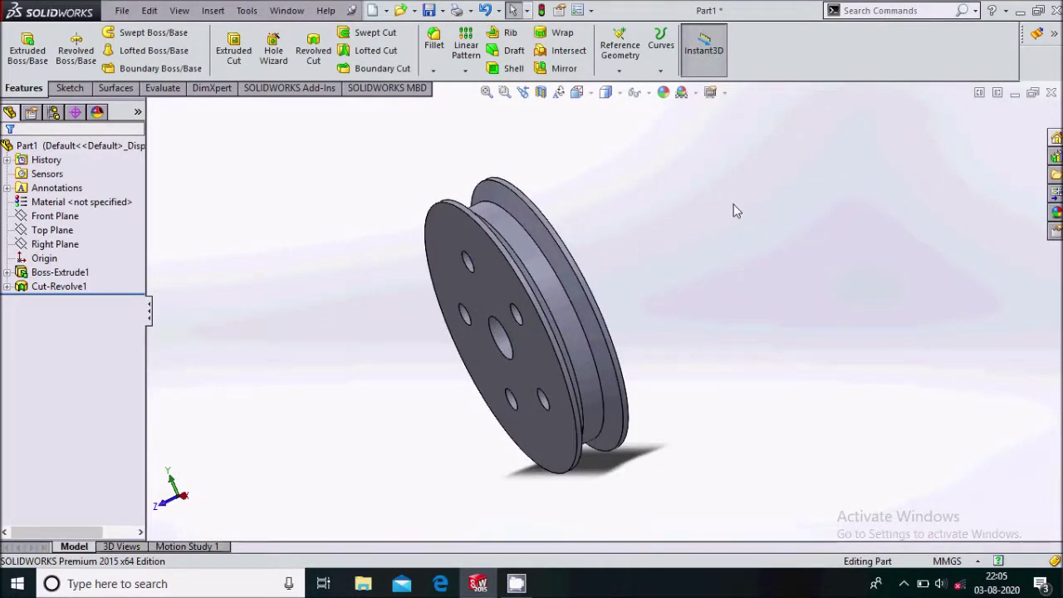
Start saving the part and create a folder named v-belt in Documents.
key("ctrl+s")
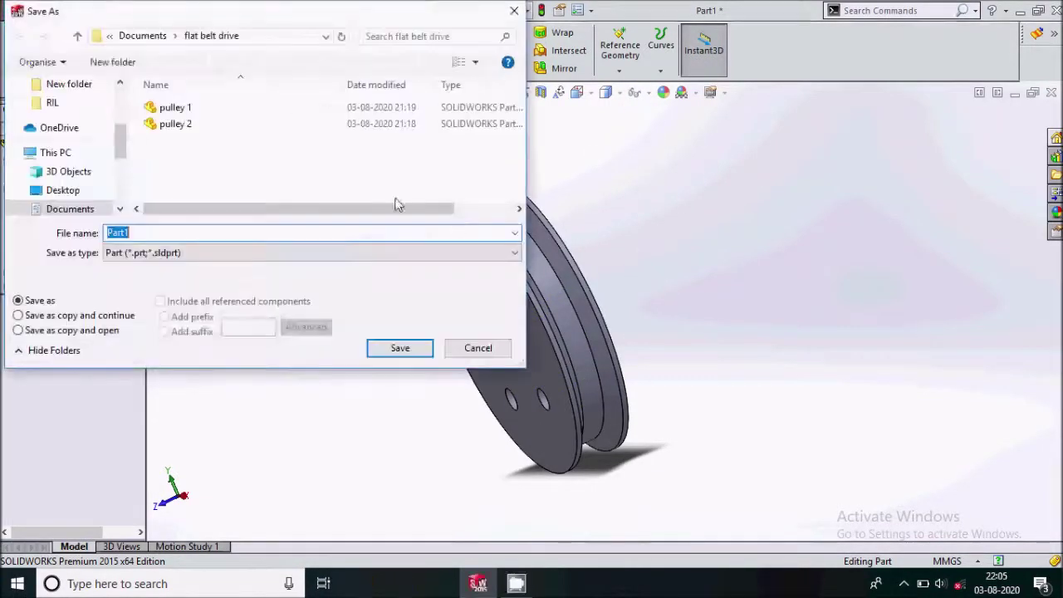
left_click(77, 36)
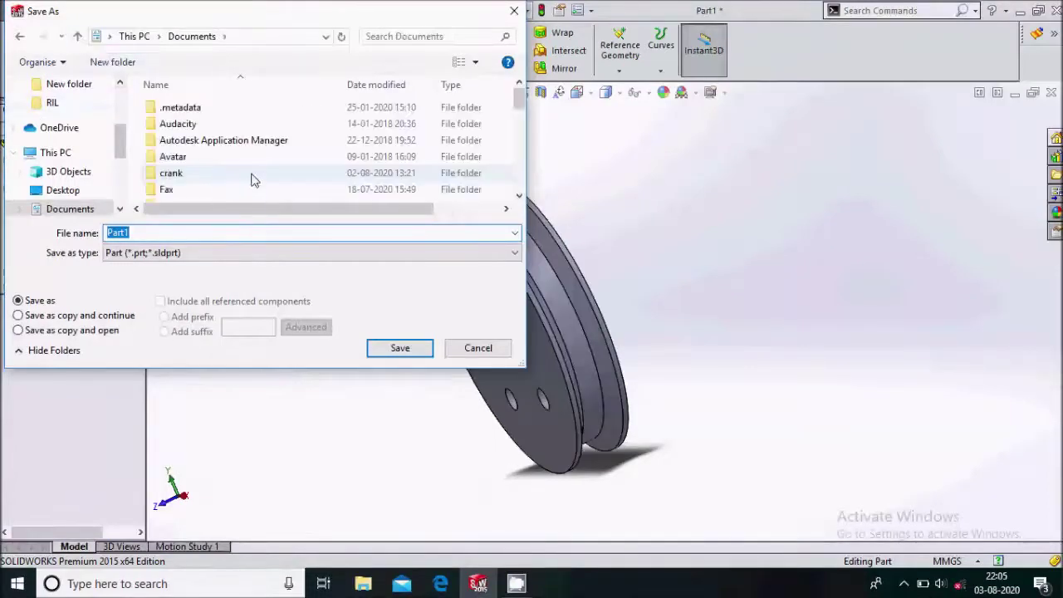
right_click(249, 187)
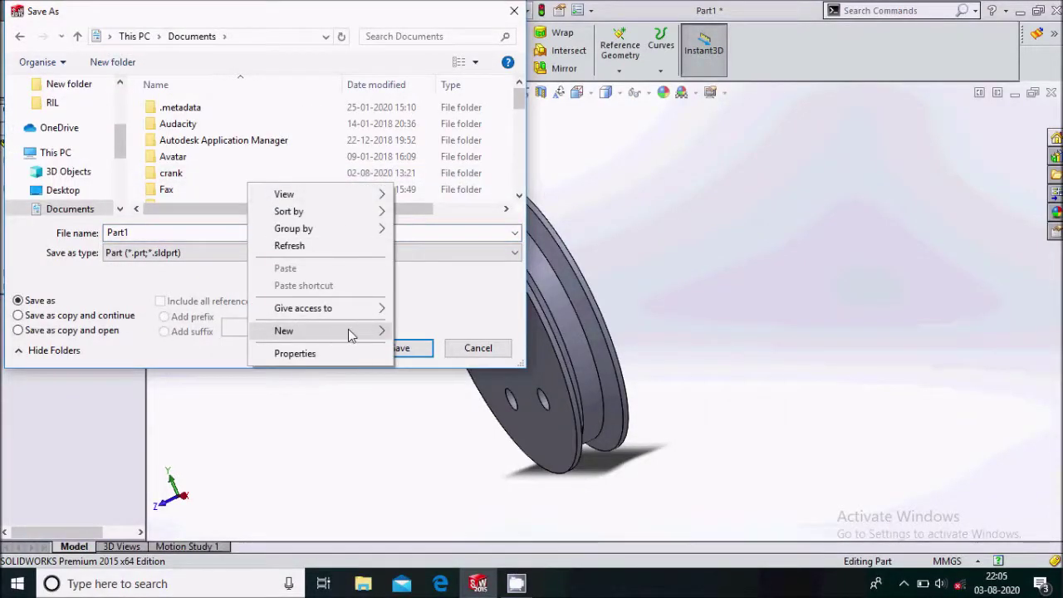
mouse_move(371, 339)
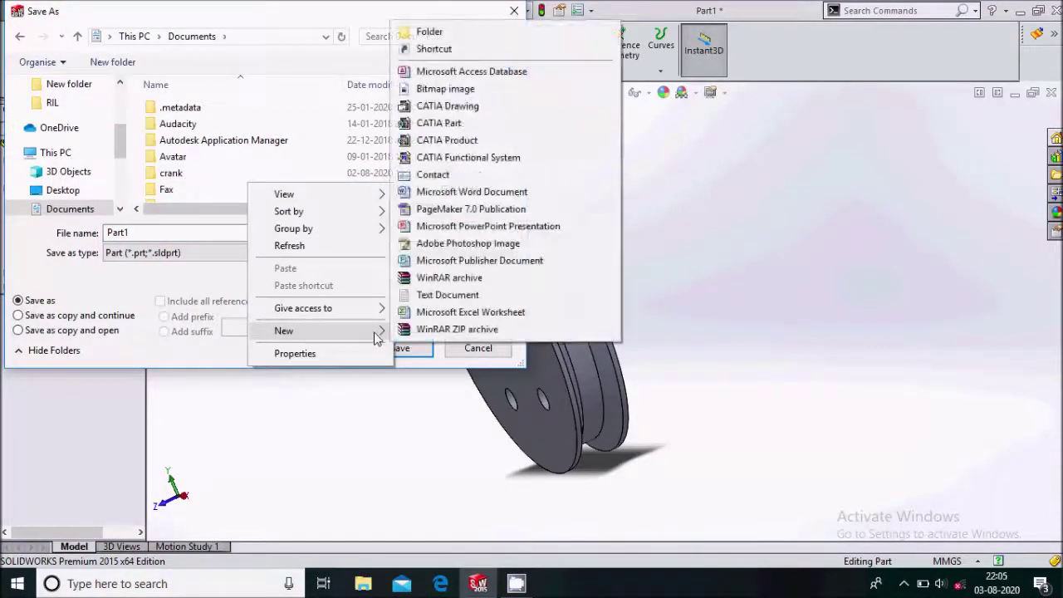
left_click(423, 30)
key("BackSpace")
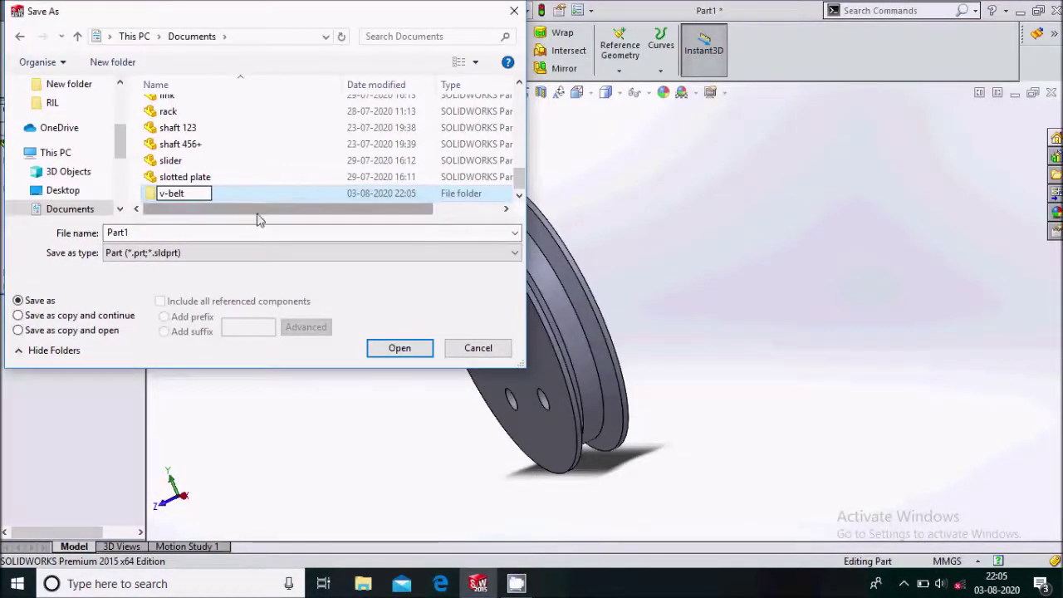
key("Return")
Save the part as pulley 1 in the v-belt folder and close it.
key("Return")
double_click(164, 232)
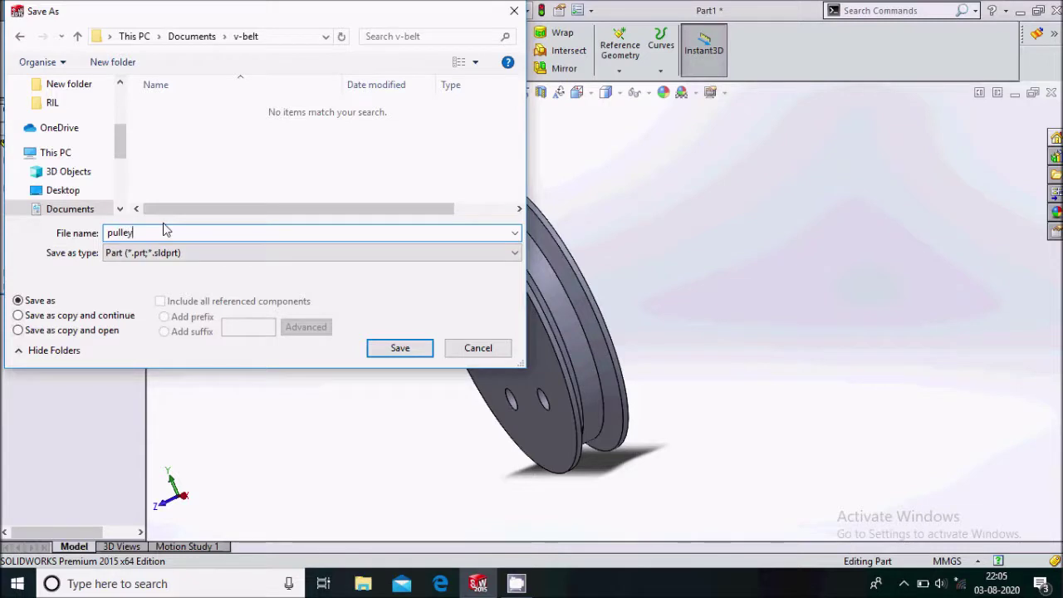
key("Return")
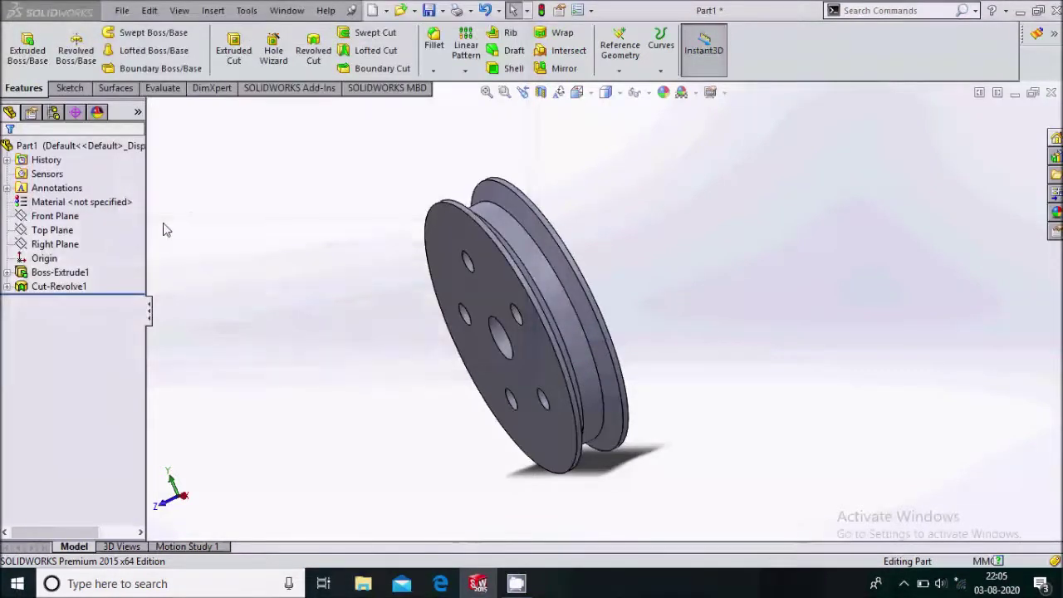
left_click(1050, 92)
Create a new part and start a sketch on its Front Plane.
left_click(123, 11)
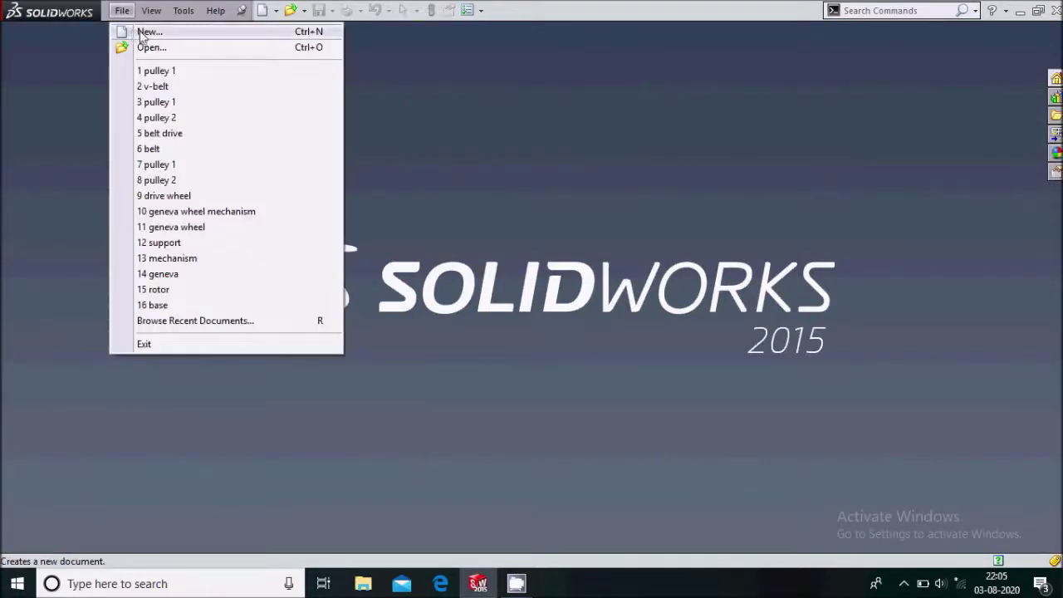
left_click(143, 33)
left_click(552, 511)
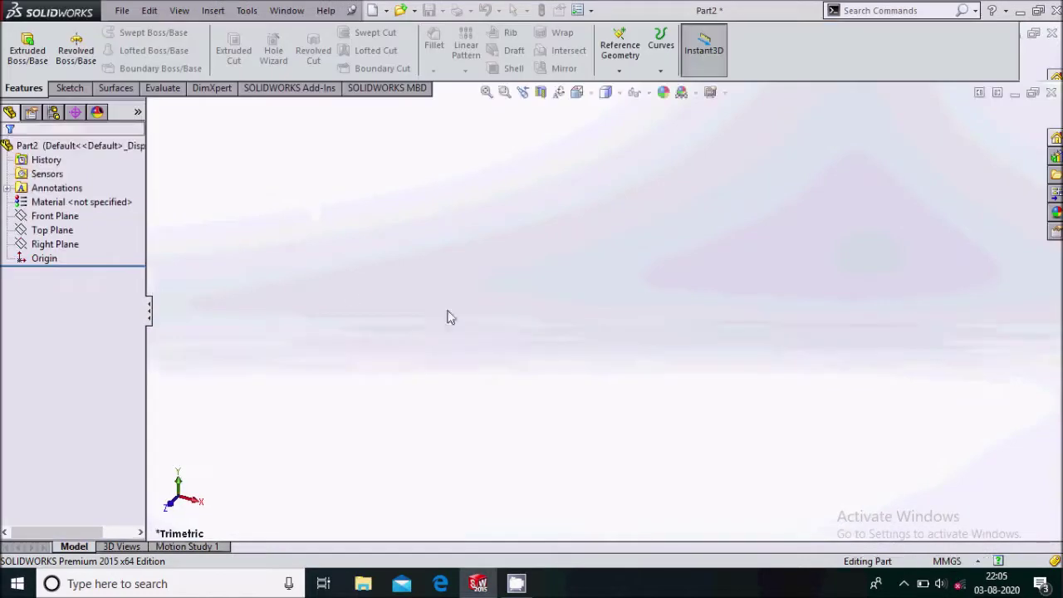
left_click(66, 216)
left_click(105, 195)
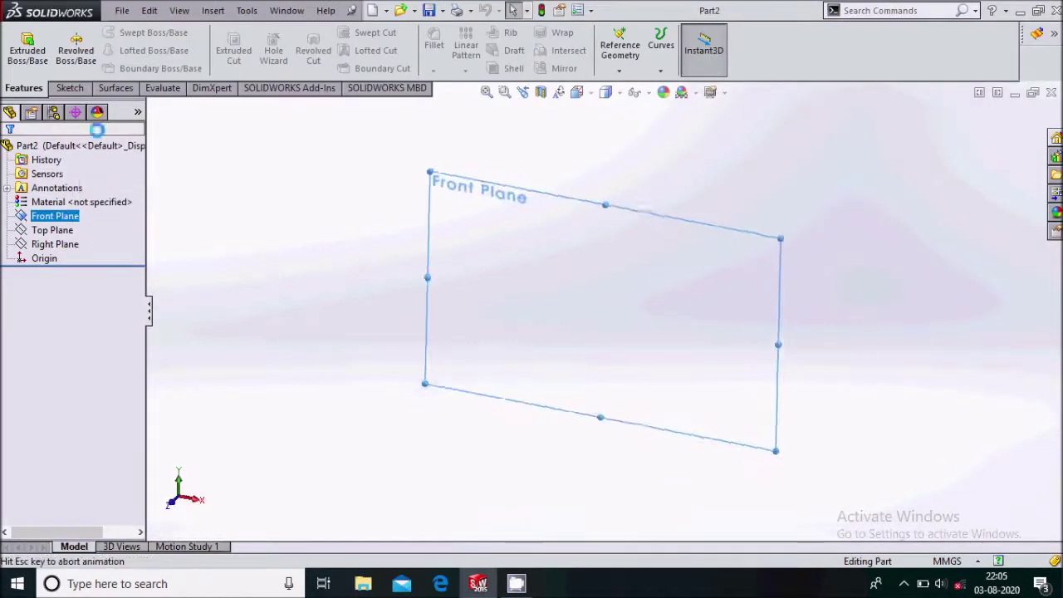
Sketch a circle about 141 mm in diameter and a smaller bore circle at the origin, plus a 24 mm circle about 45 mm above.
left_click(128, 33)
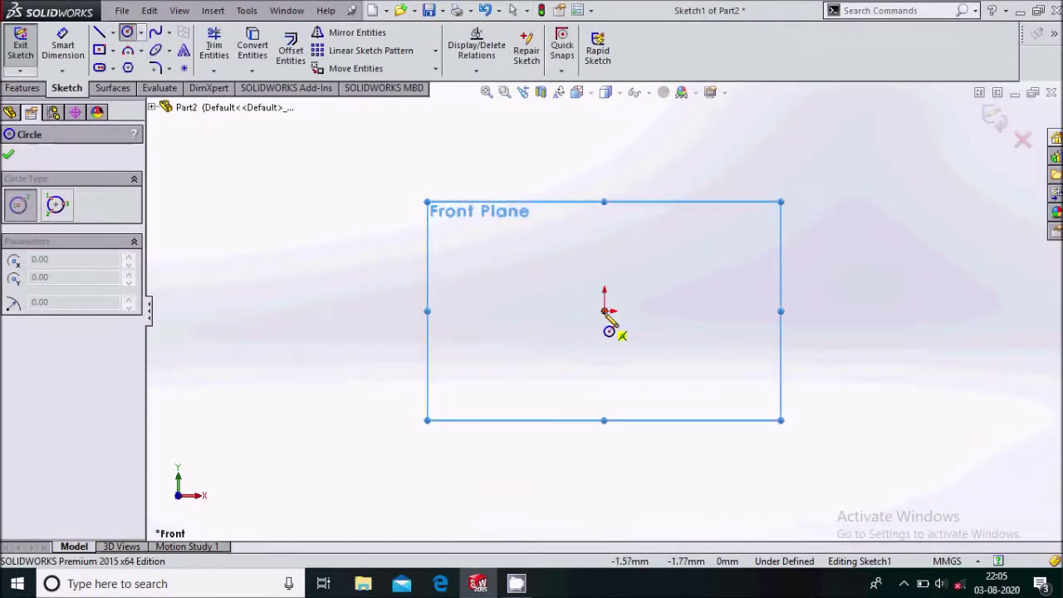
left_click(604, 311)
left_click(682, 420)
left_click(604, 310)
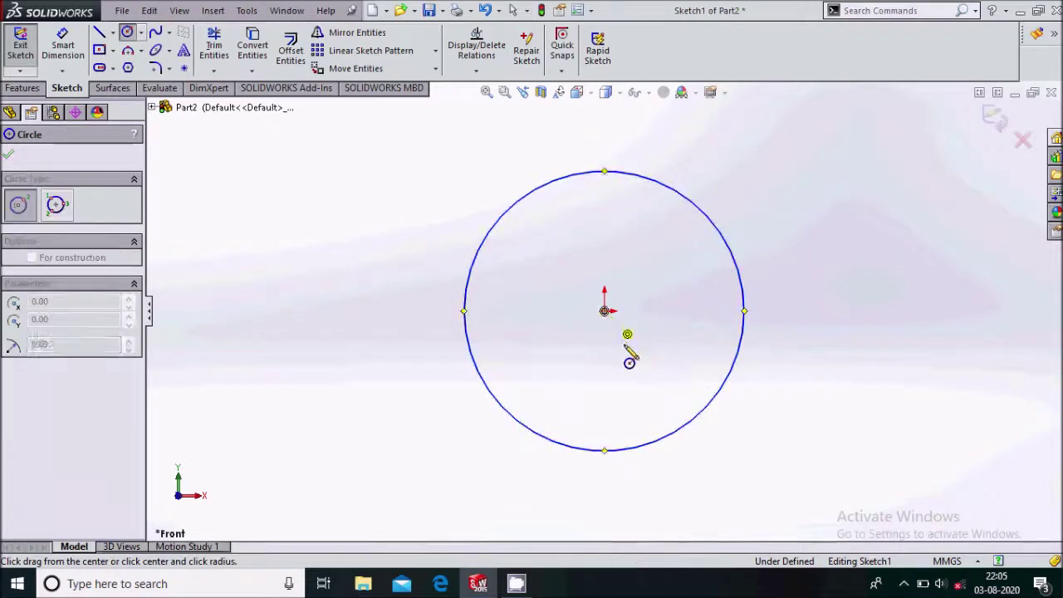
left_click(604, 222)
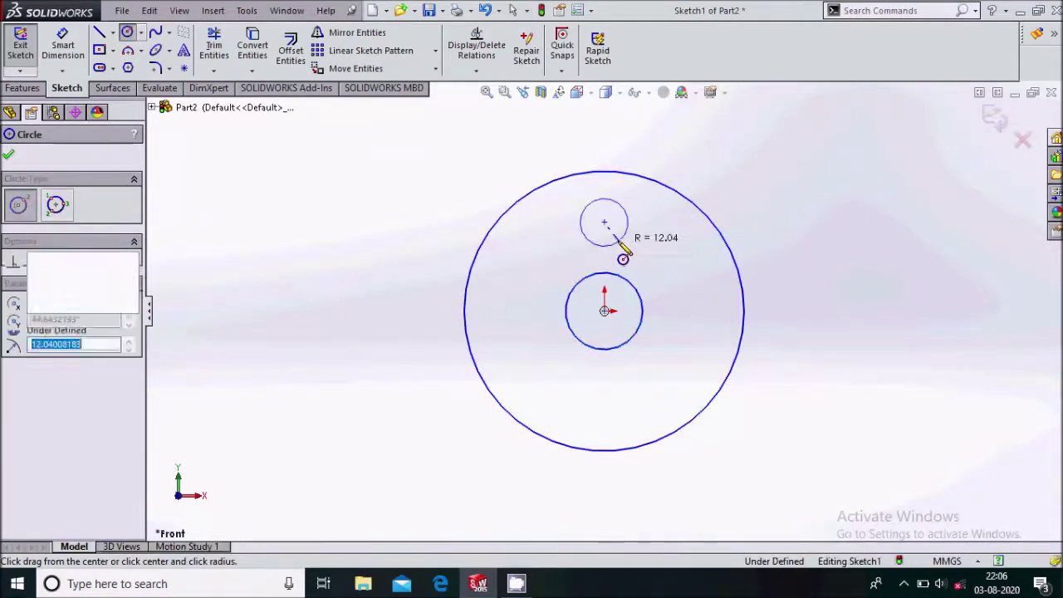
left_click(619, 240)
Set the outer circle's diameter to 125 mm.
left_click(63, 43)
left_click(733, 375)
left_click(802, 352)
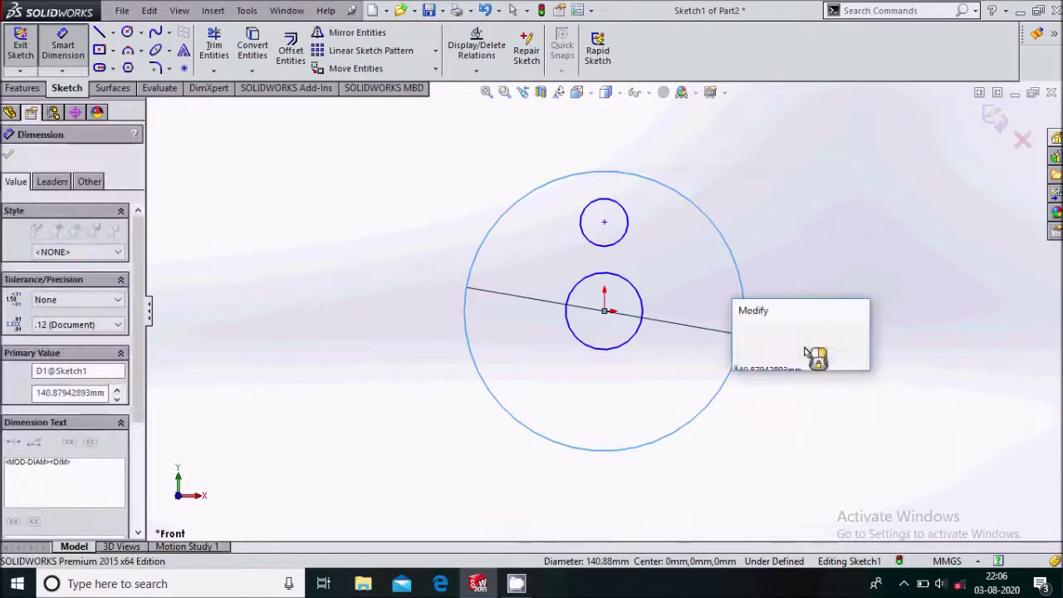
type("125")
key("Return")
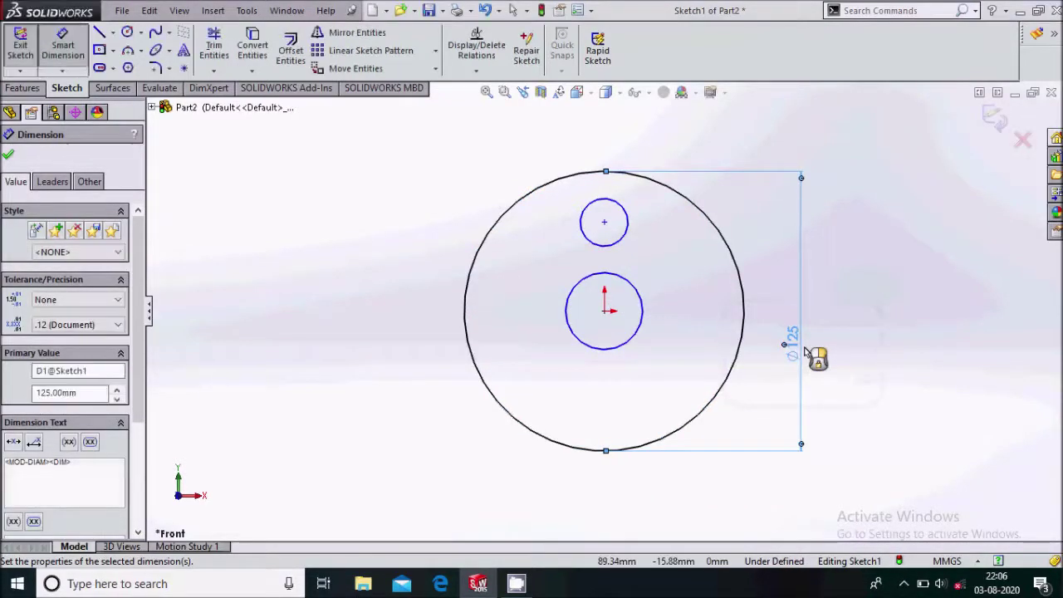
Set the central bore circle's diameter to 20 mm.
left_click(636, 336)
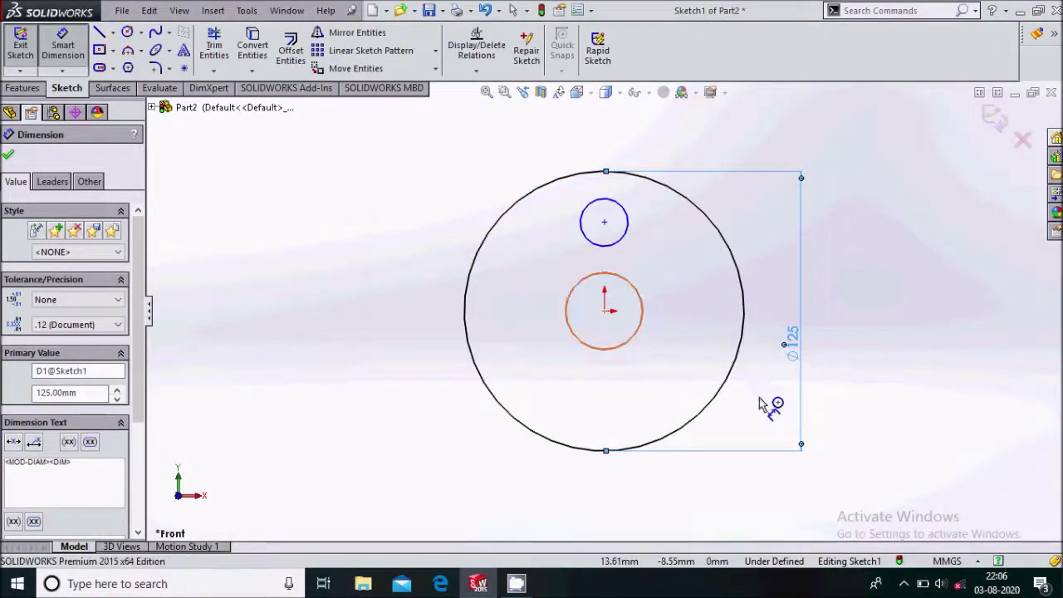
left_click(767, 407)
type("20")
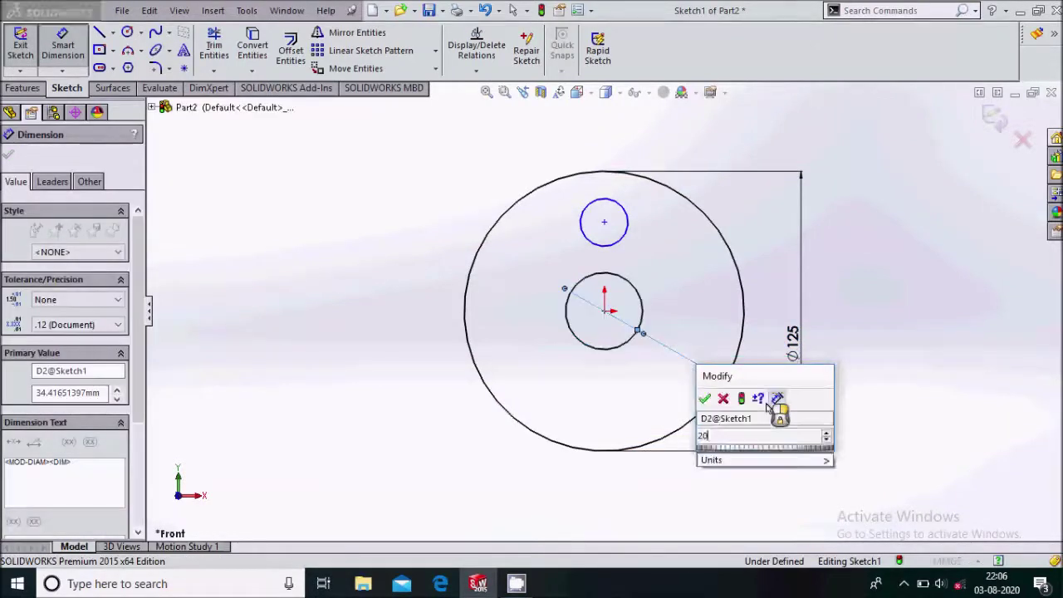
key("Return")
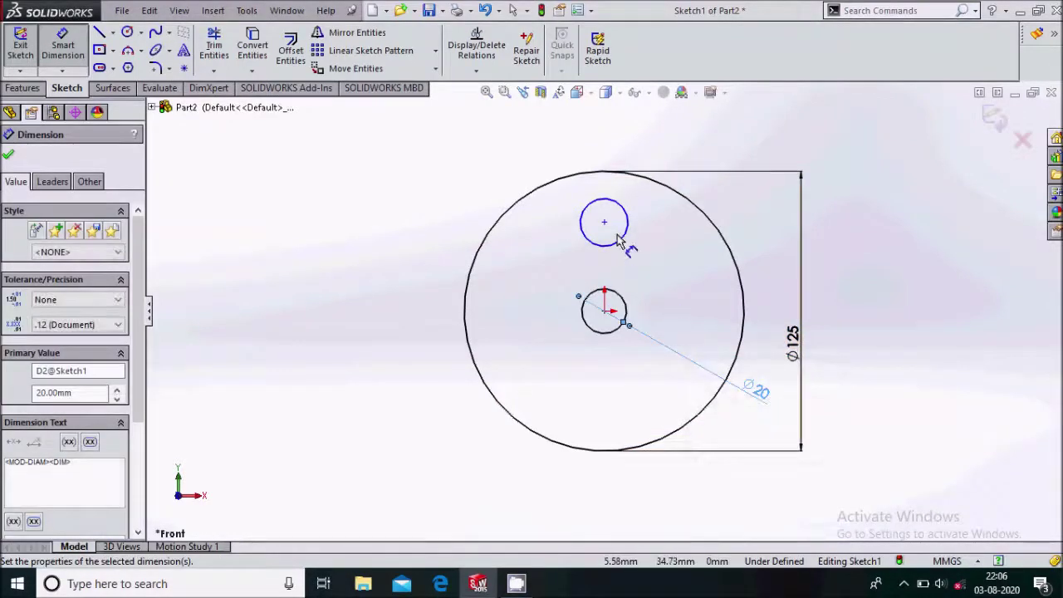
Set the diameter of the small circle above the bore to 10 mm.
left_click(748, 228)
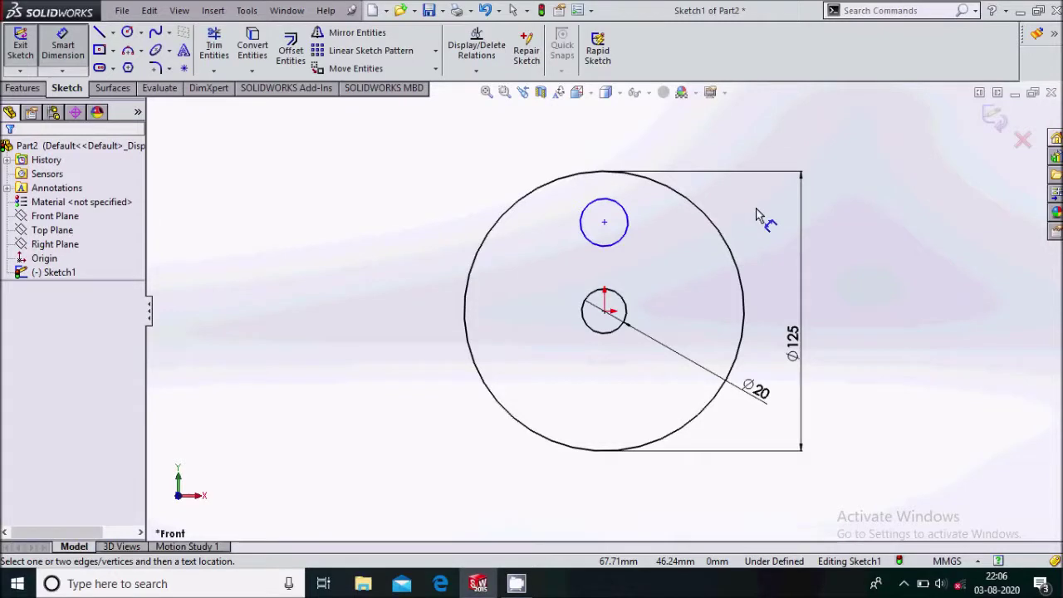
left_click(616, 238)
left_click(757, 212)
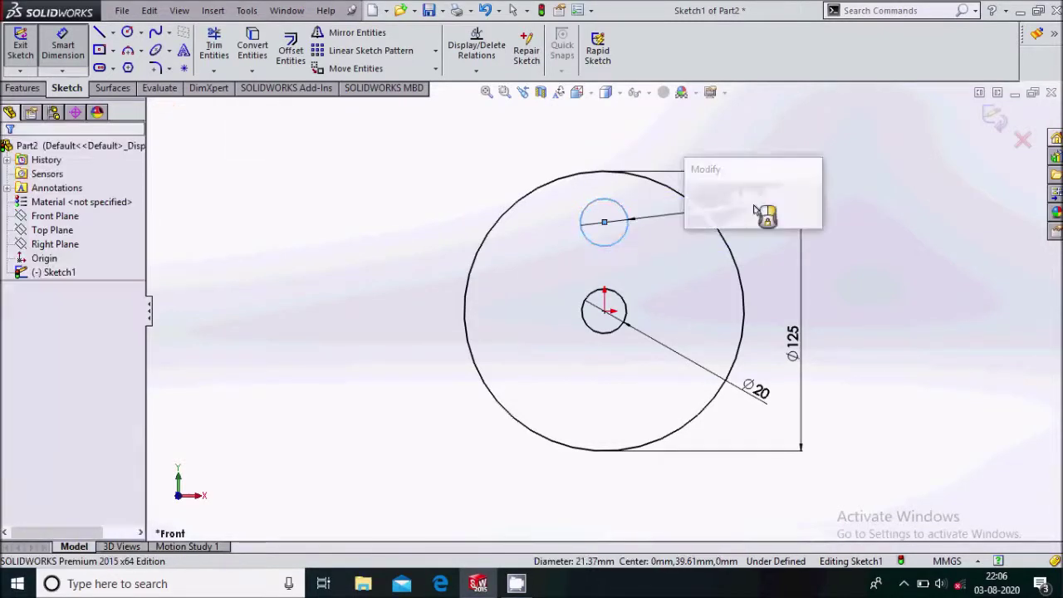
type("10")
key("Return")
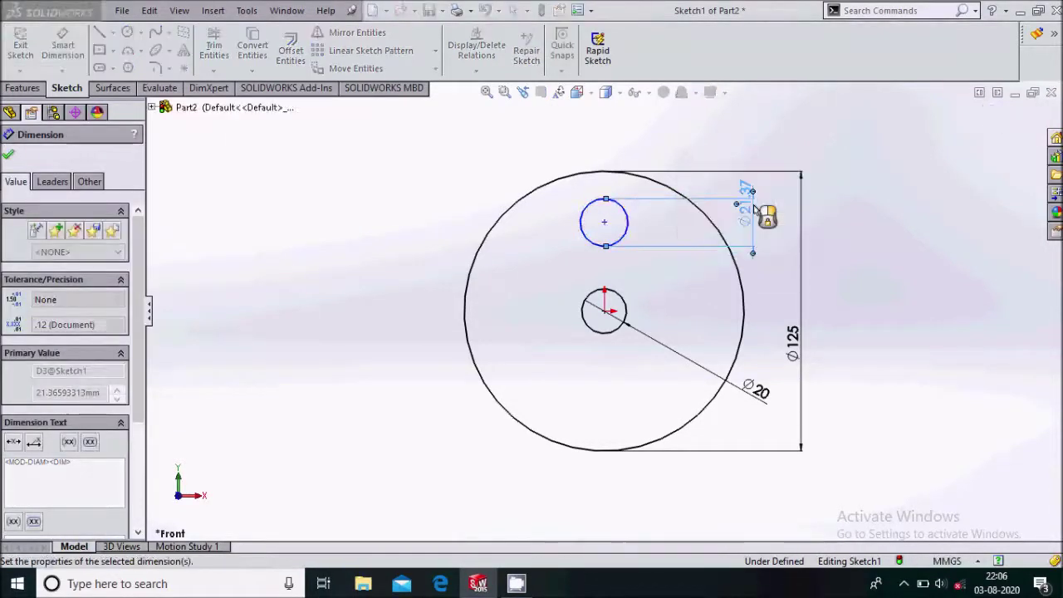
Dimension the vertical distance between the small circle's centre and the origin and set it to 35 mm.
left_click(604, 222)
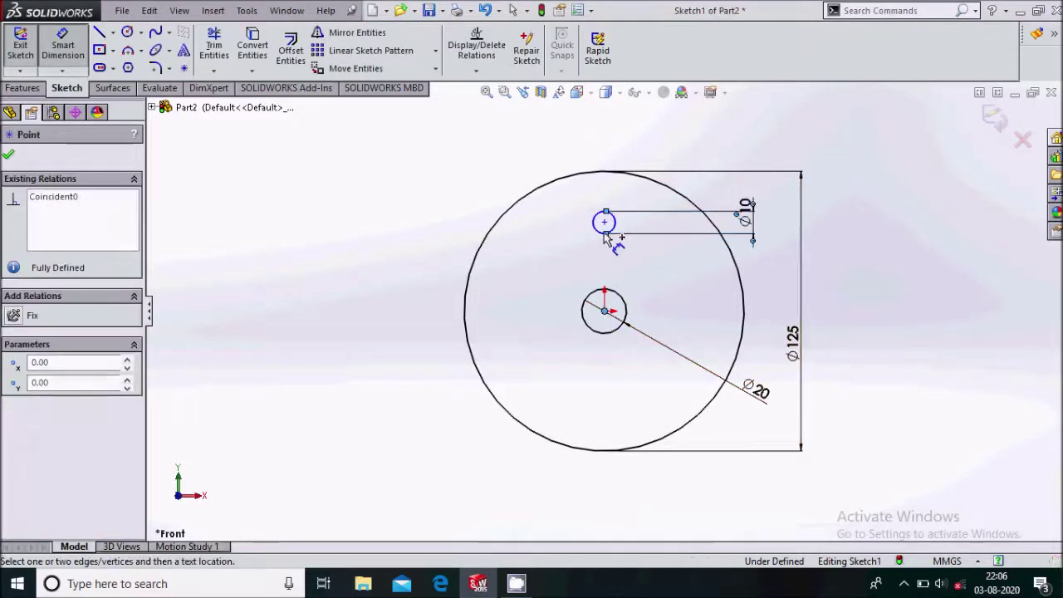
left_click(407, 302)
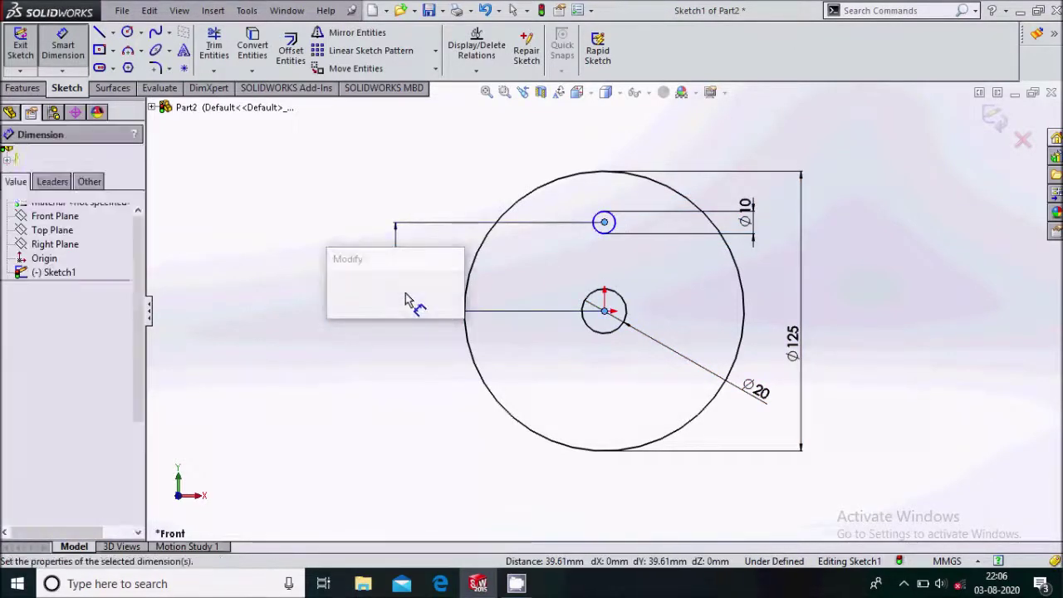
type("40")
key("BackSpace")
type("35")
key("Return")
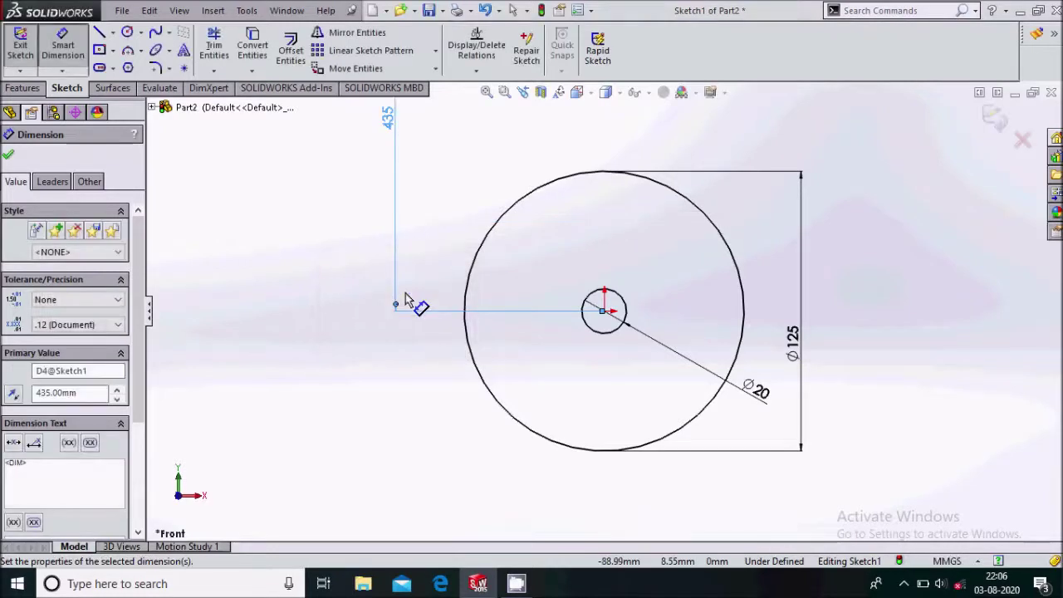
scroll(510, 219, "down", 2)
scroll(465, 195, "up", 4)
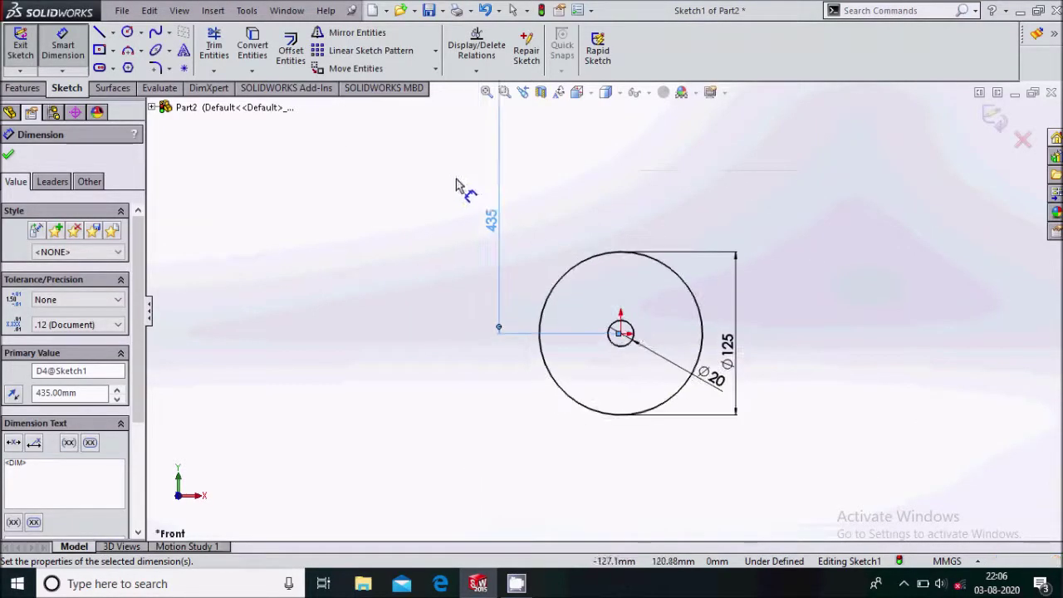
double_click(491, 221)
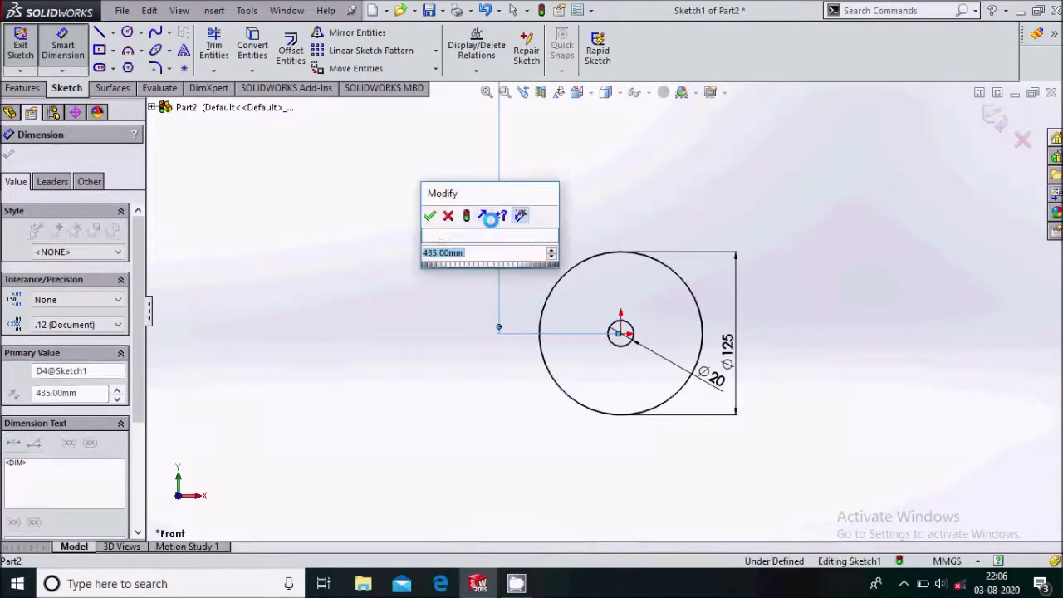
type("35")
key("Return")
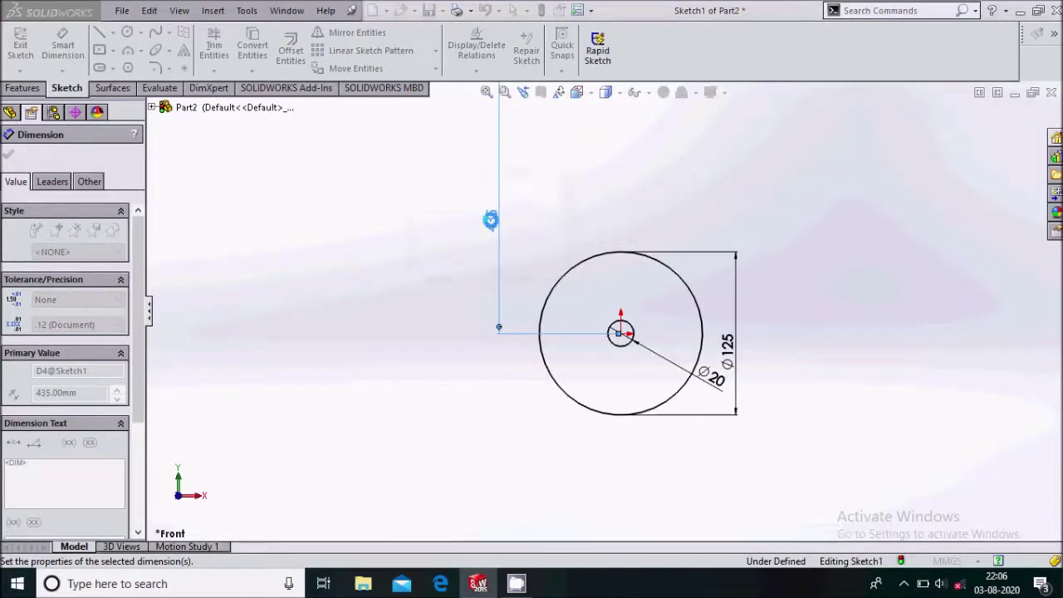
scroll(665, 307, "down", 3)
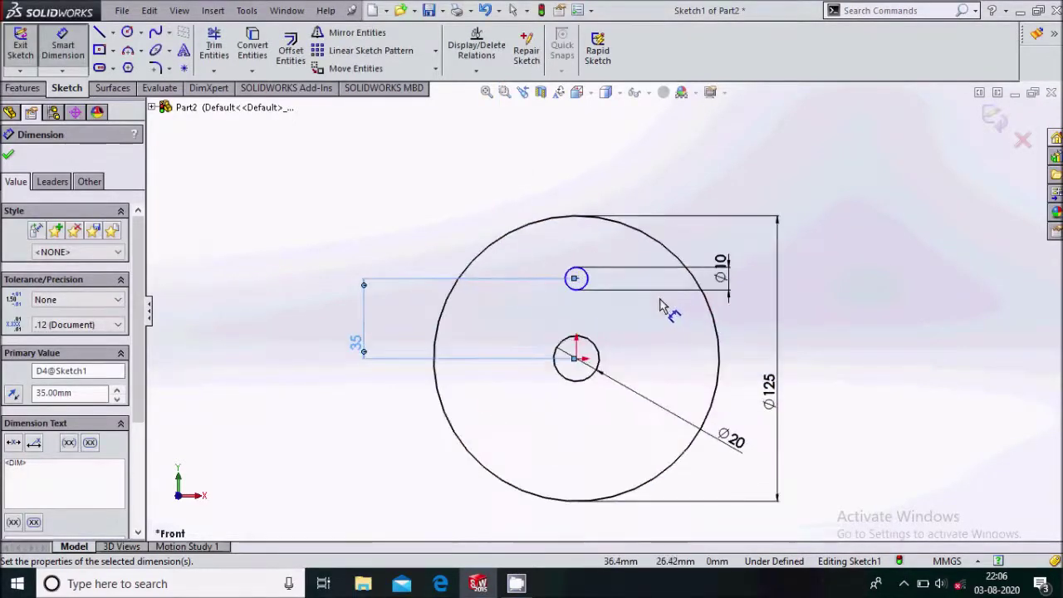
left_click(9, 157)
key("Escape")
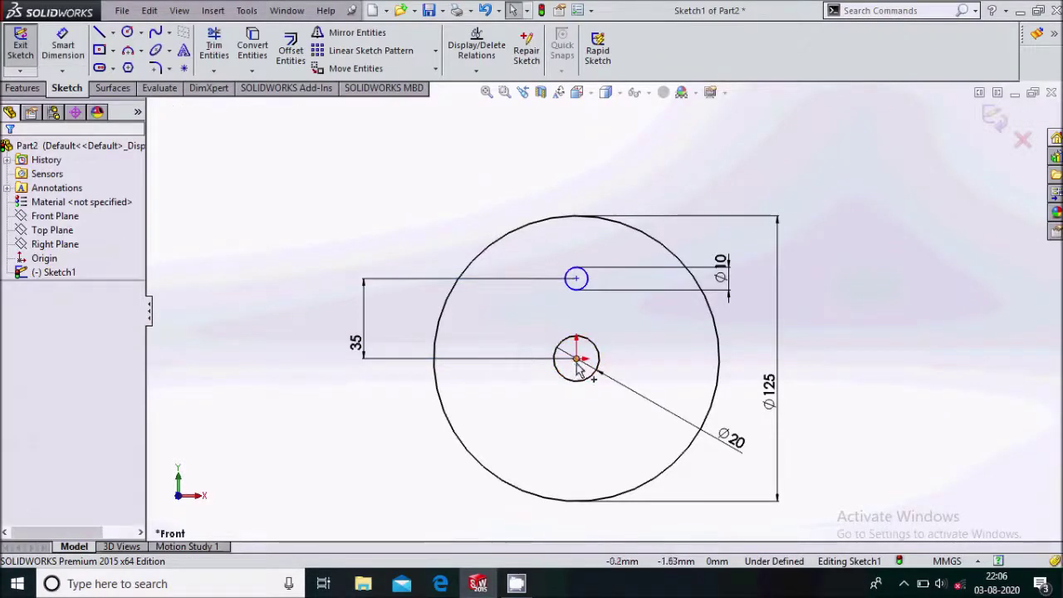
Add a vertical relation between the origin and the centre of the small 10 mm circle.
left_click(576, 359)
left_click(577, 278, "ctrl")
left_click(25, 425)
left_click(8, 154)
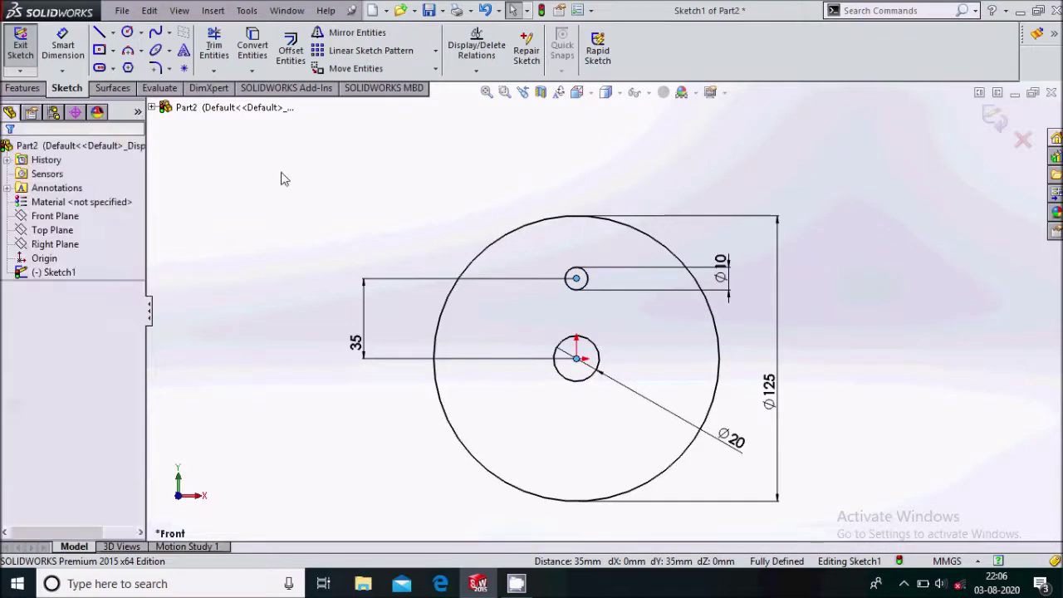
Create a circular sketch pattern of the 10 mm circle around the origin with 4 equally spaced instances over 360 degrees.
left_click(587, 281)
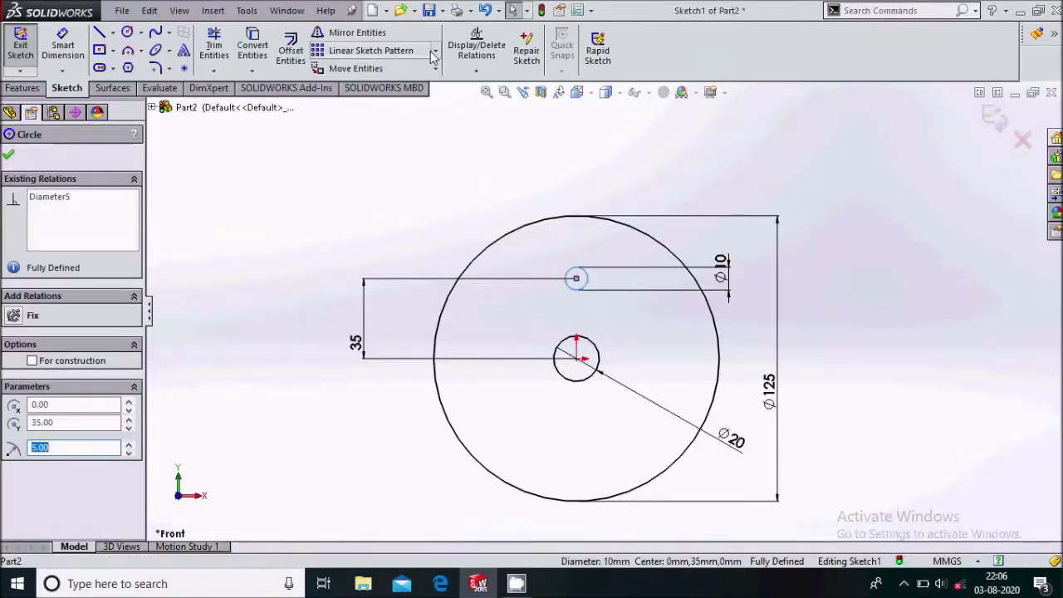
left_click(435, 51)
left_click(419, 82)
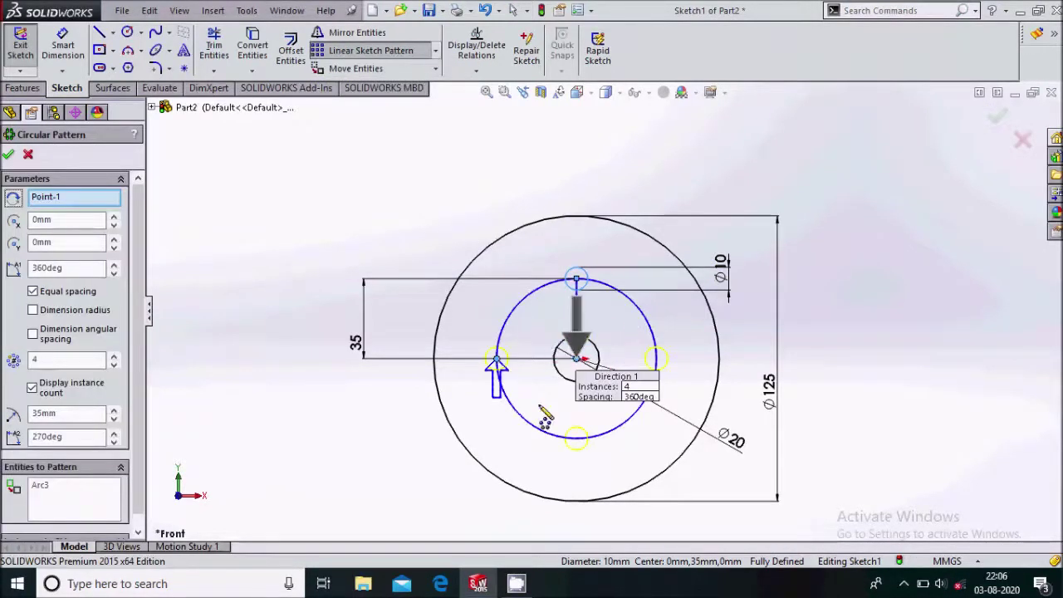
left_click(7, 154)
Extrude the pulley disc sketch with its bore and four holes to a blind depth of 50 mm.
left_click(24, 88)
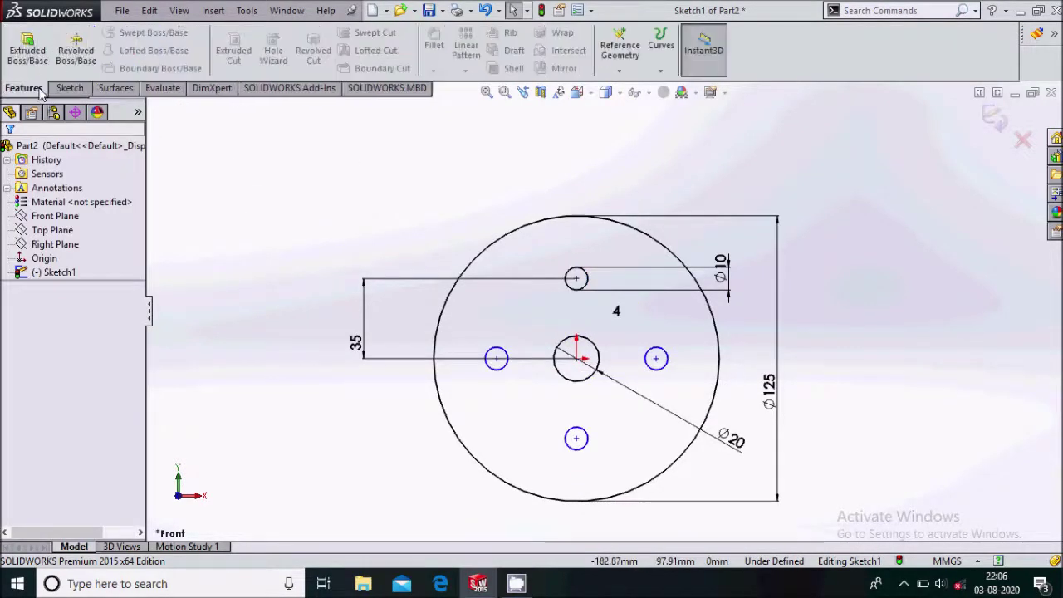
left_click(28, 50)
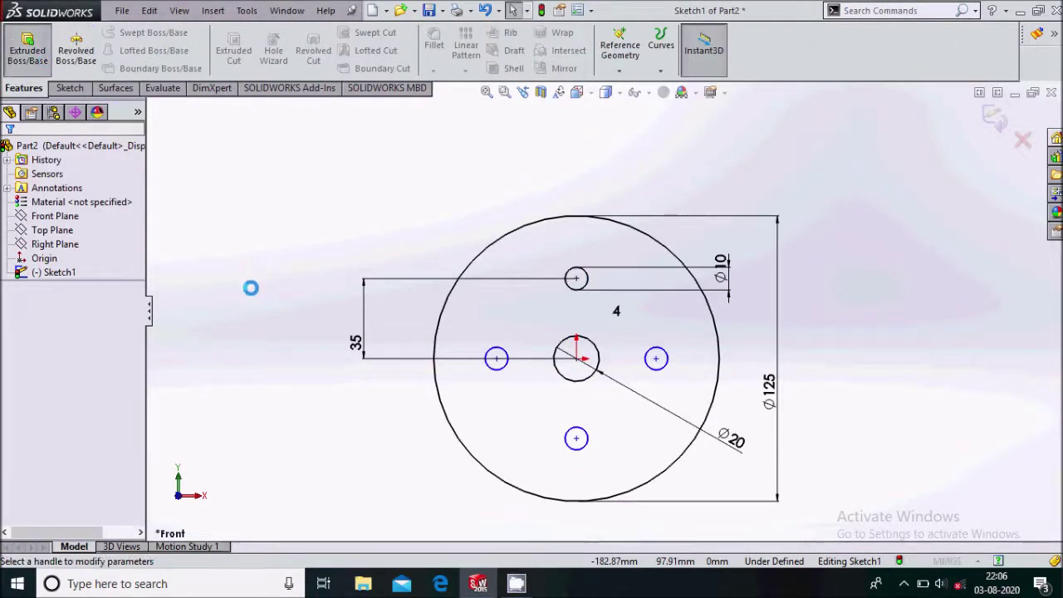
type("50")
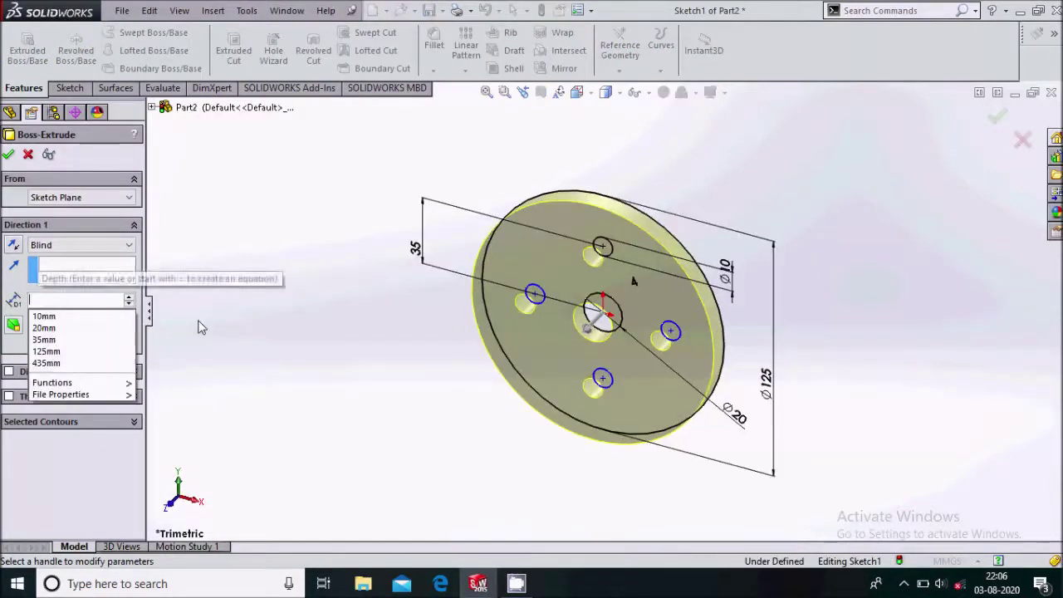
key("Return")
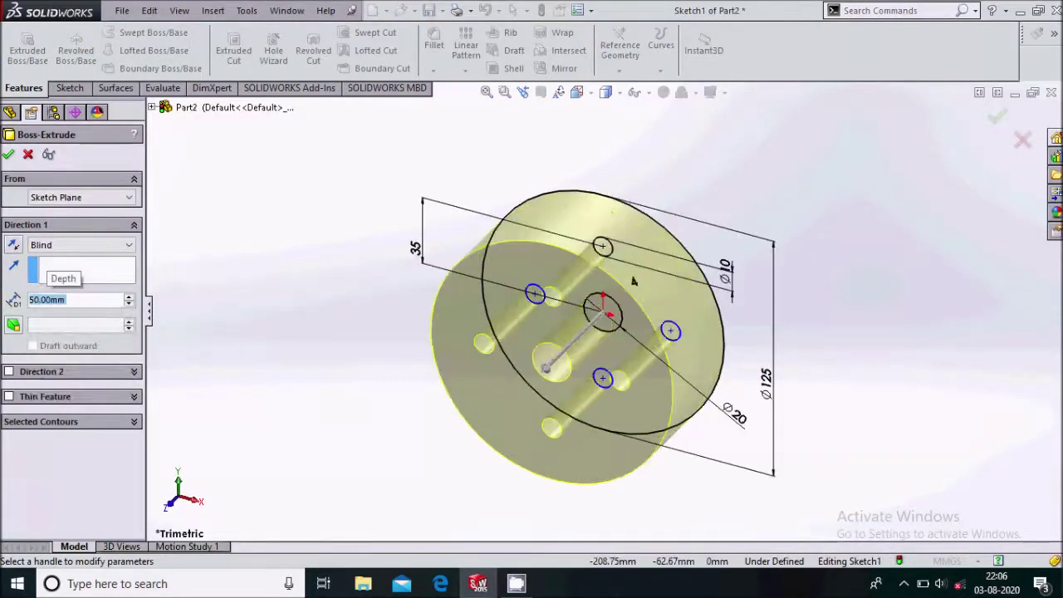
left_click(7, 155)
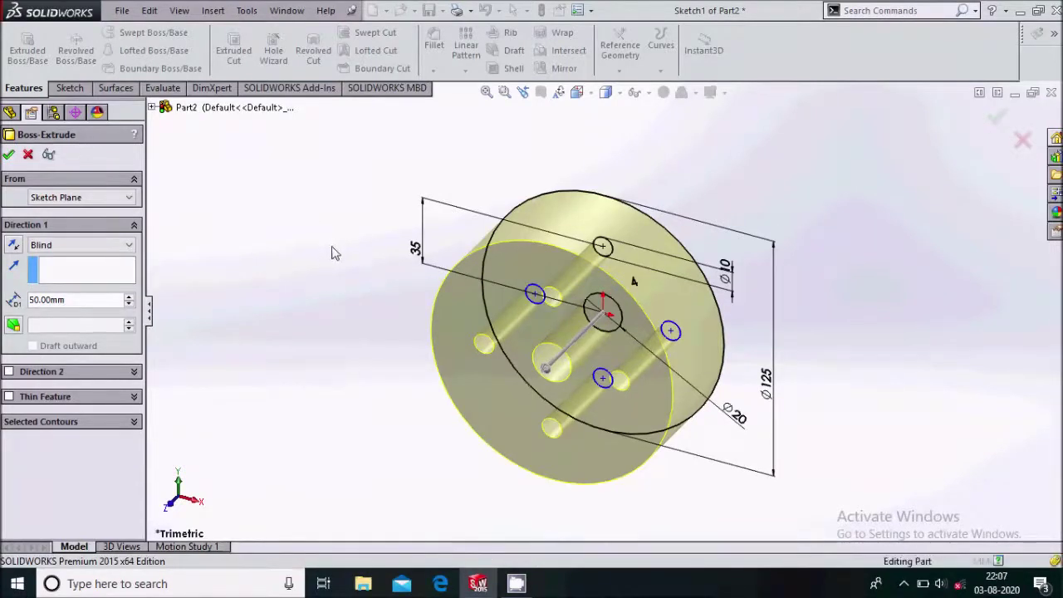
Start a new sketch on the Top Plane, viewed normal to the plane.
left_click(53, 230)
left_click(80, 213)
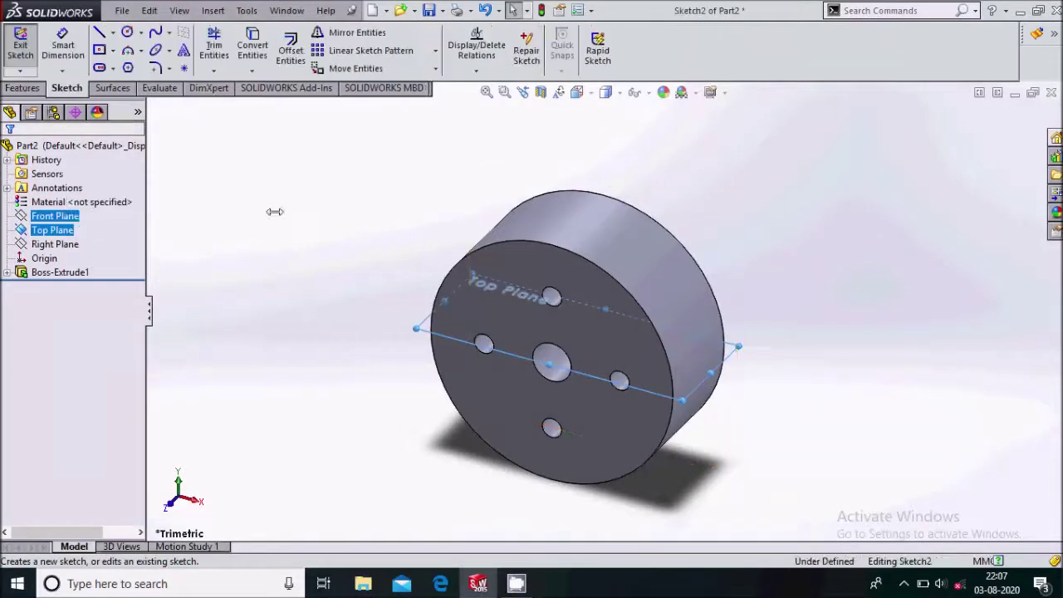
left_click(578, 92)
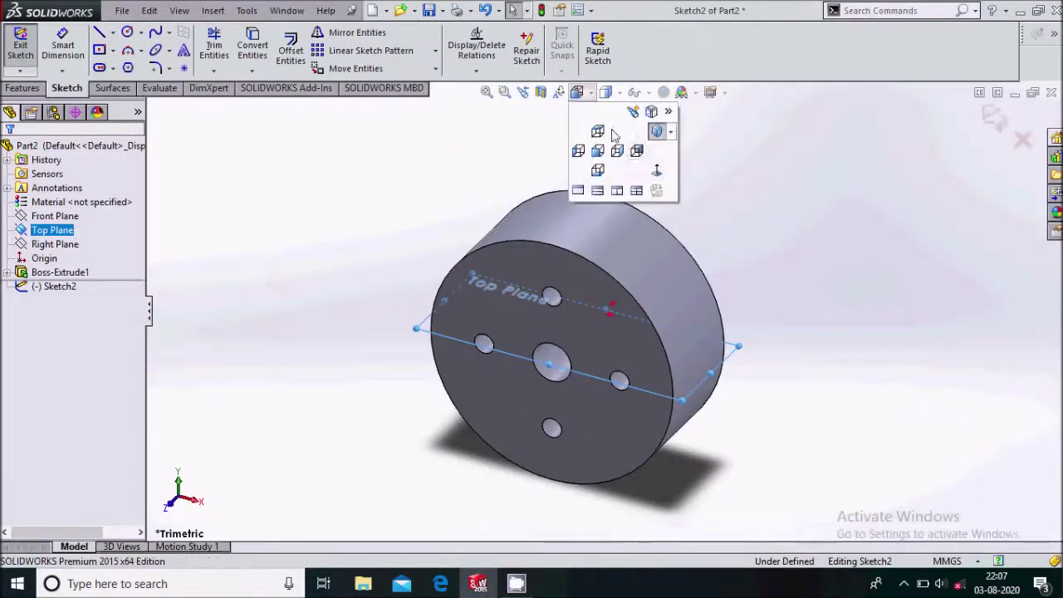
left_click(656, 172)
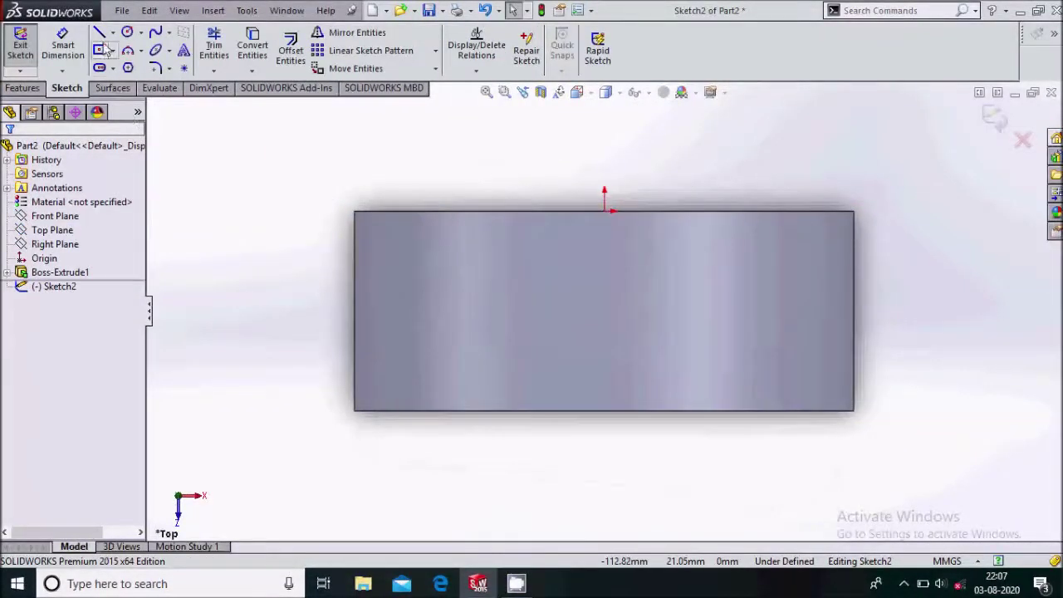
Sketch a line along the disc's right edge and a connected half-groove outline about 18 mm deep, making its horizontal line construction geometry.
left_click(99, 33)
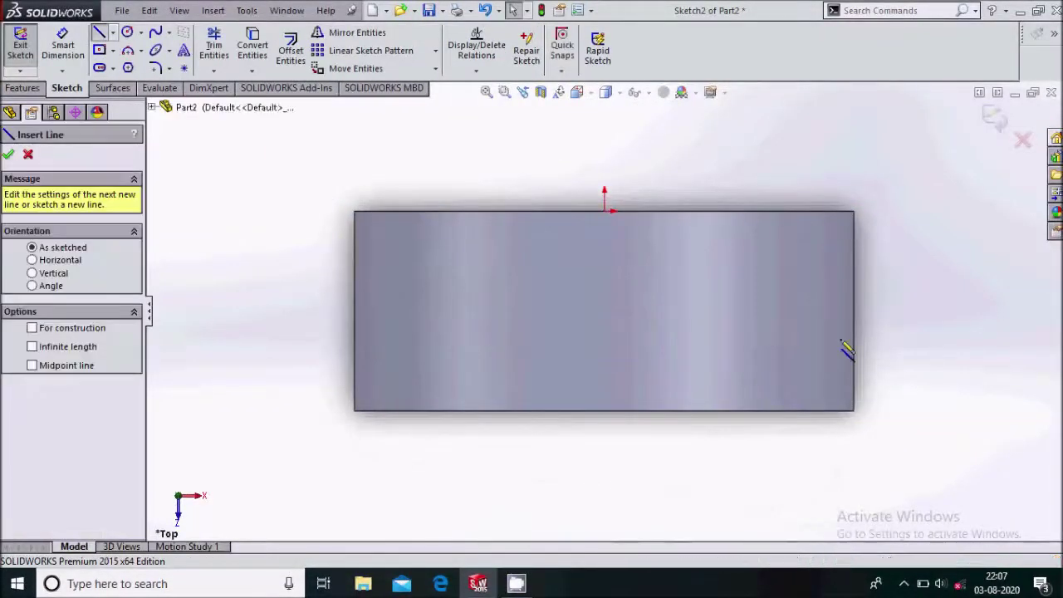
left_click(853, 236)
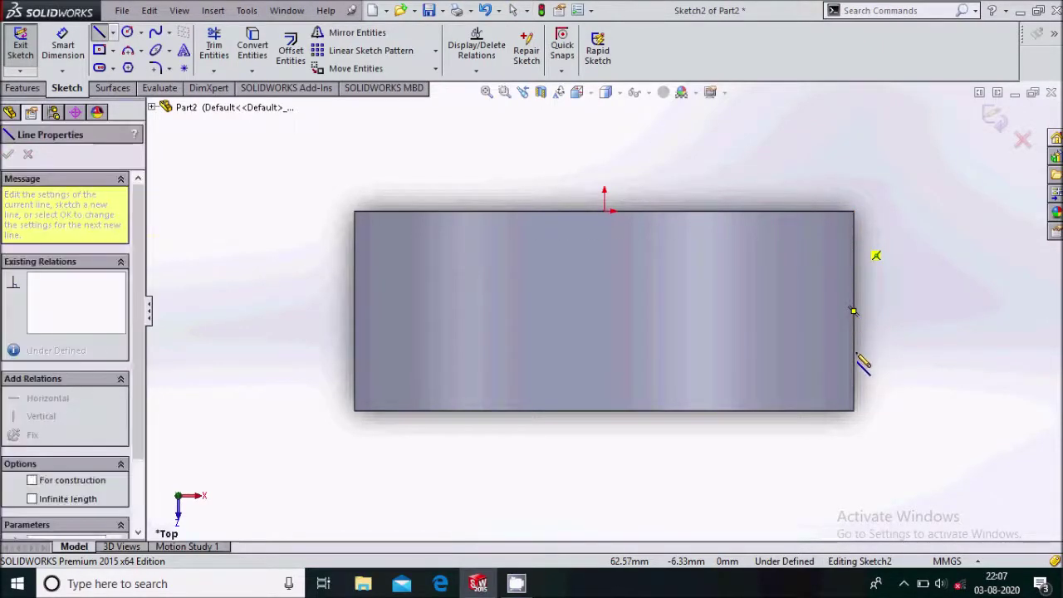
left_click(842, 388)
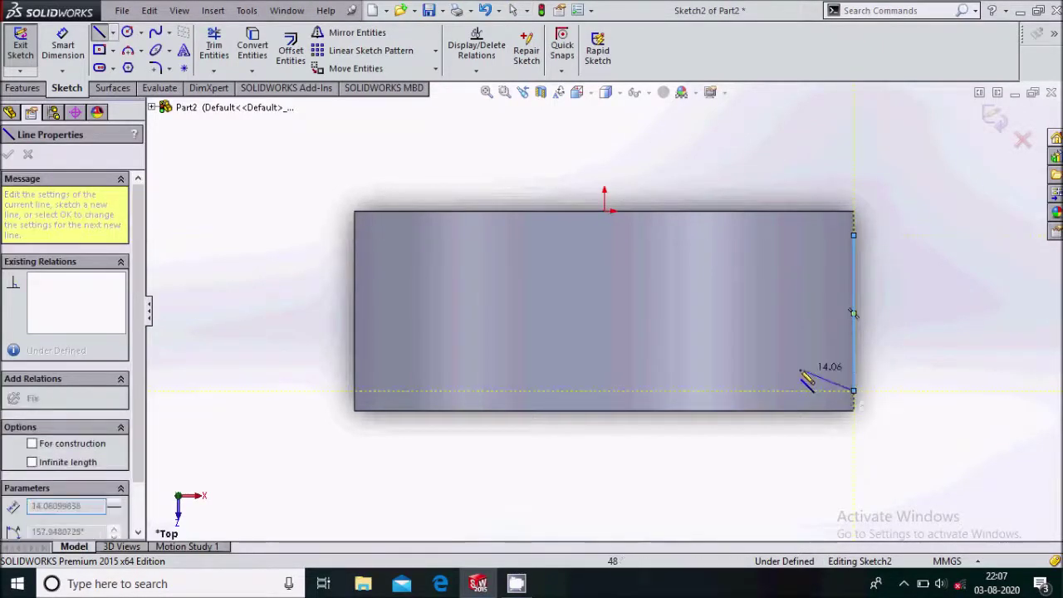
left_click(781, 369)
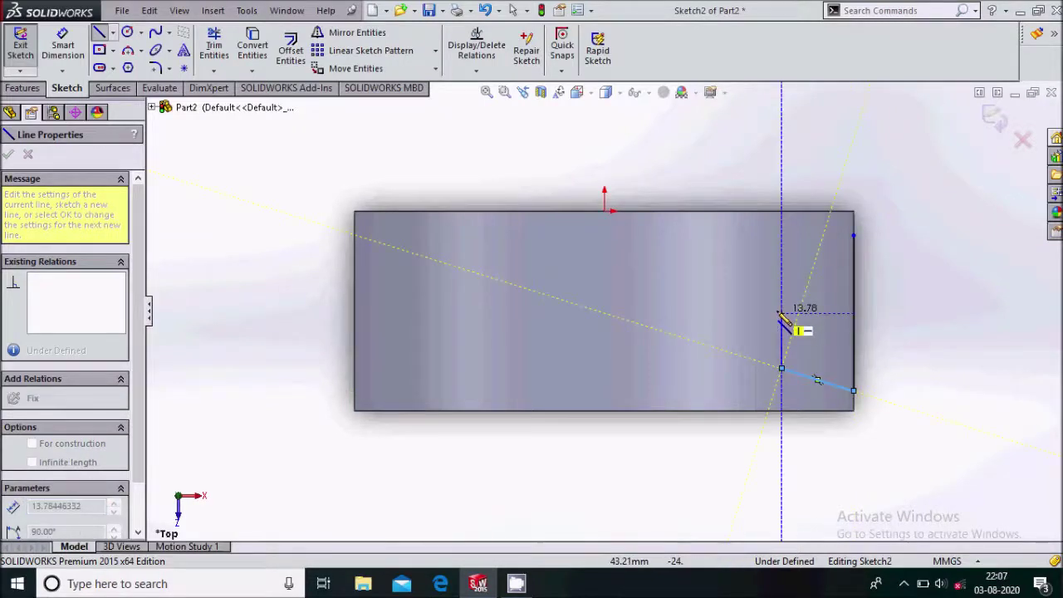
left_click(782, 314)
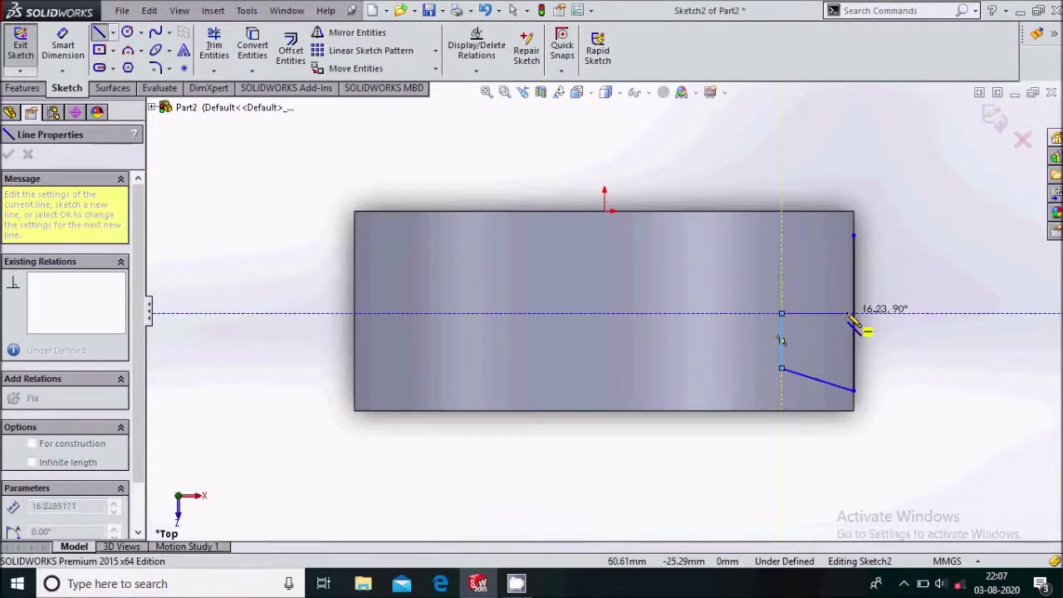
left_click(856, 316)
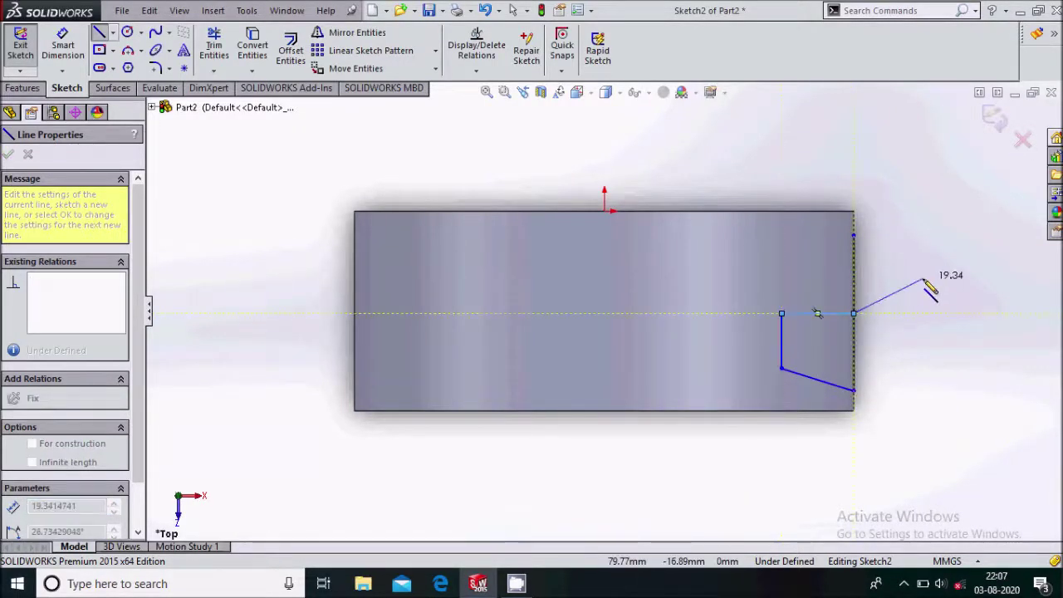
key("Escape")
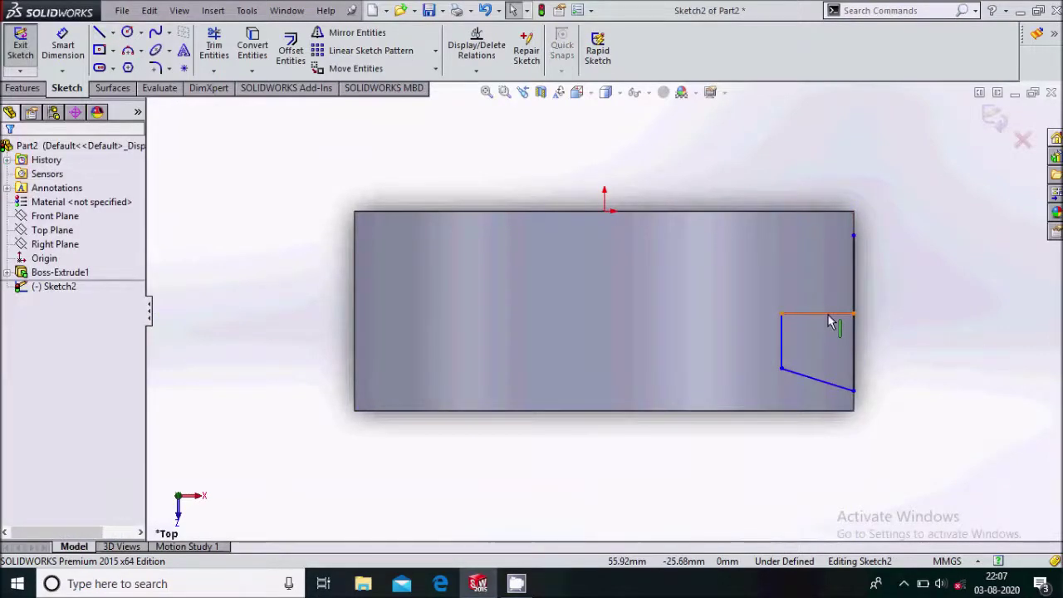
left_click(833, 322)
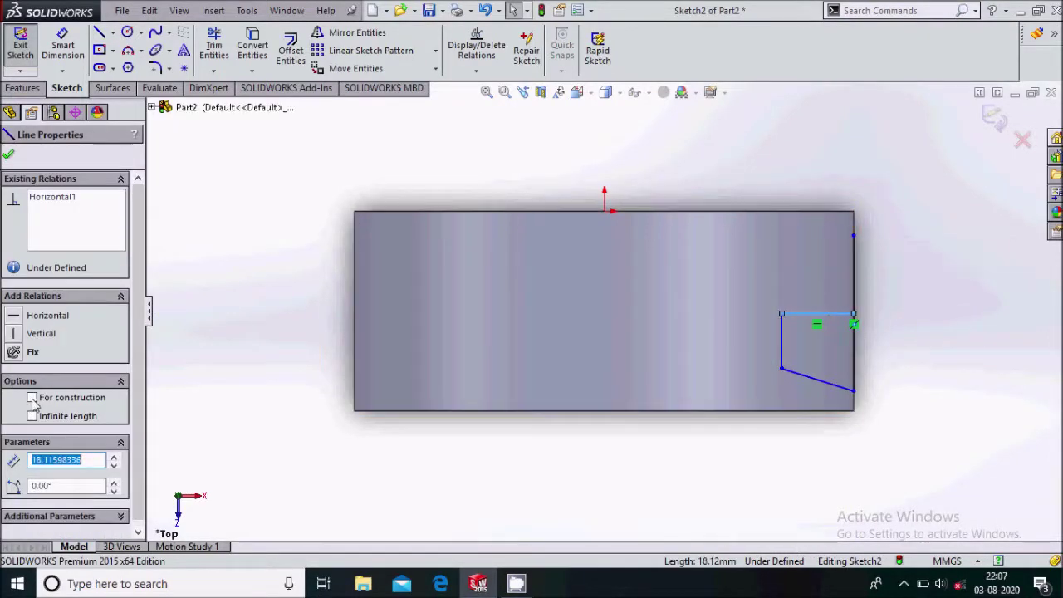
left_click(9, 155)
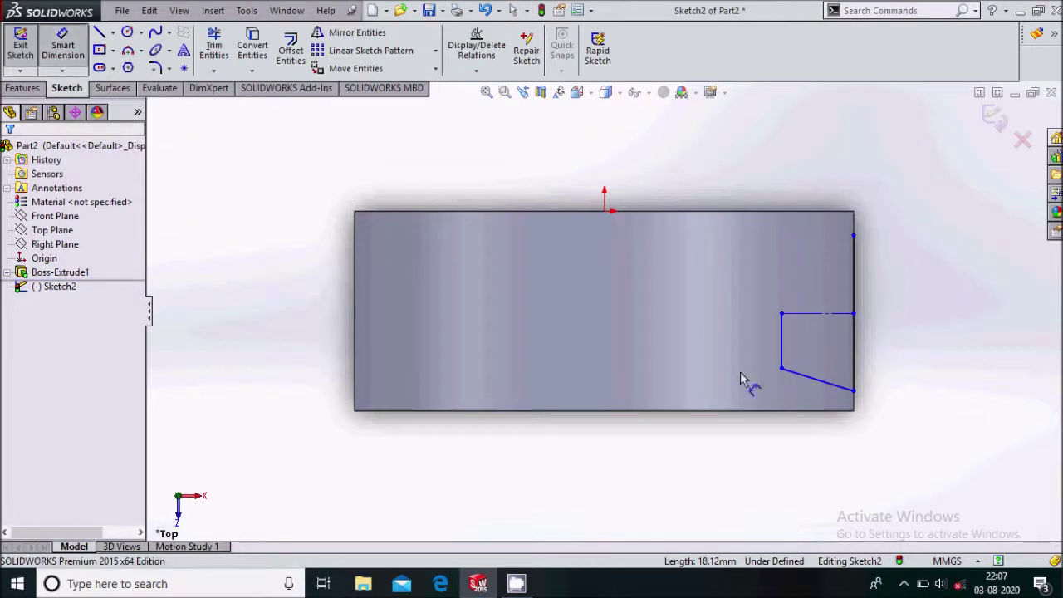
Dimension the distance between the disc's lower right corner and the groove outline's lower endpoint as 5 mm.
left_click(855, 412)
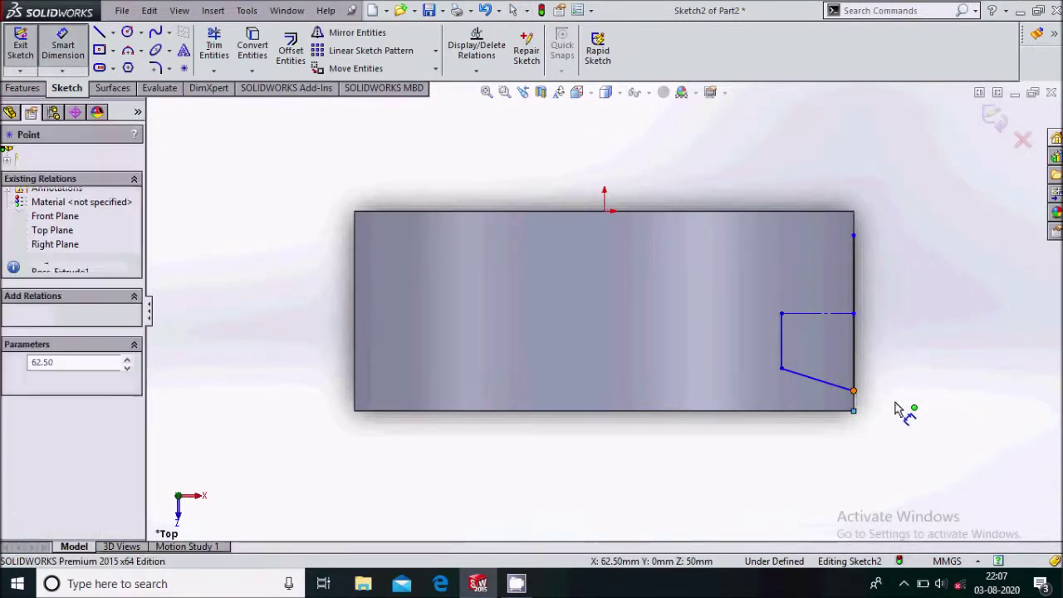
left_click(897, 405)
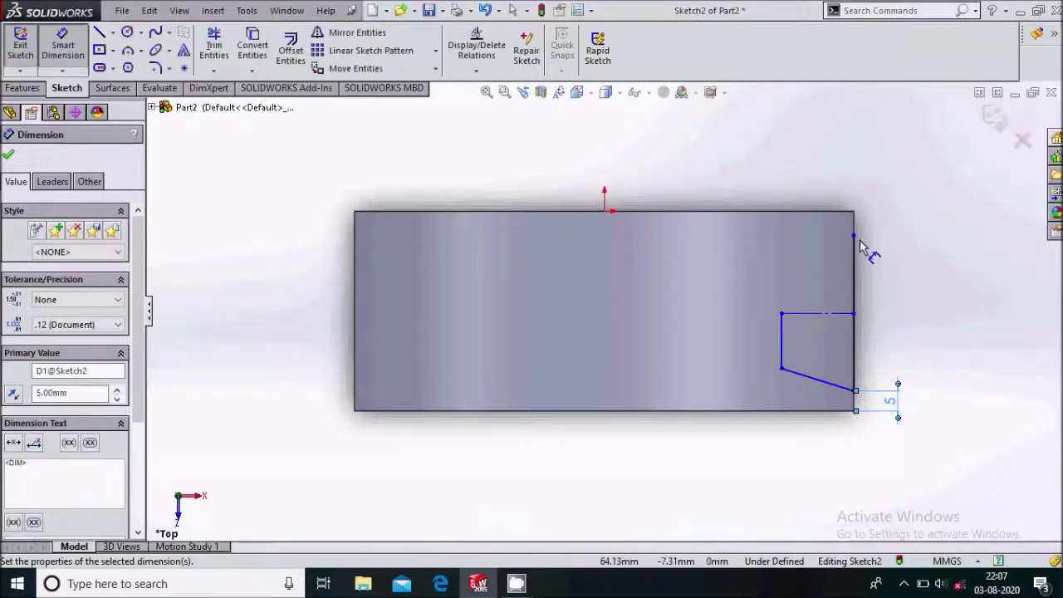
left_click(853, 212)
left_click(853, 210)
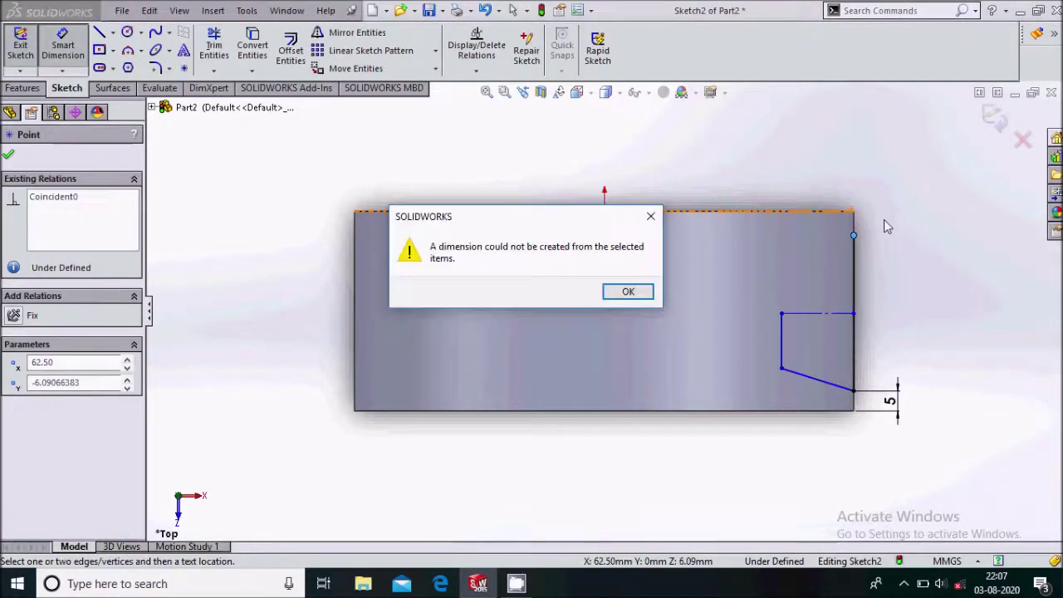
left_click(652, 217)
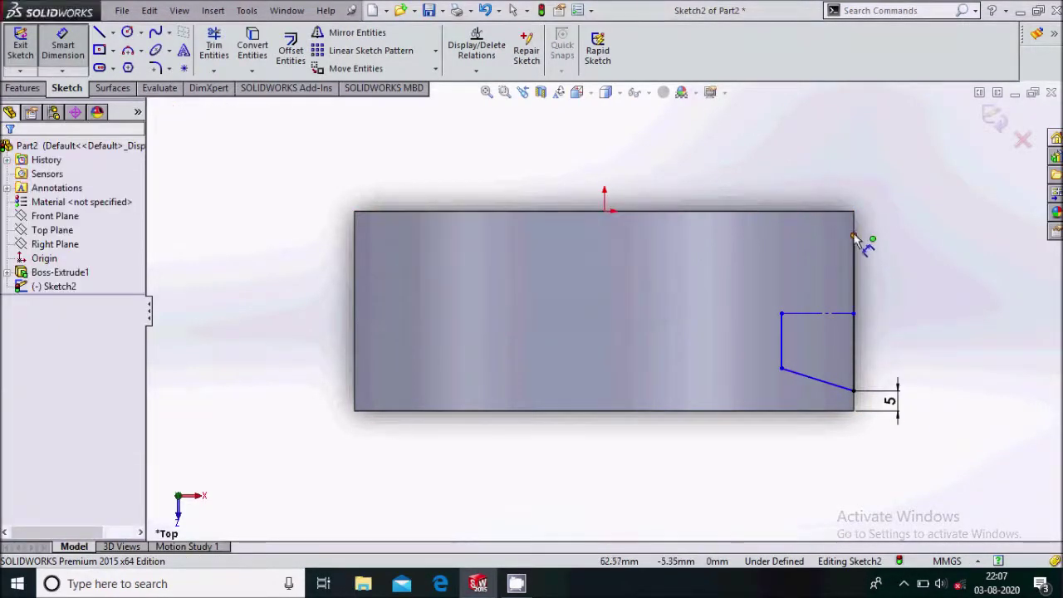
Dimension the distance between the disc's upper right corner and the edge line's upper endpoint and set it to 5 mm.
left_click(854, 216)
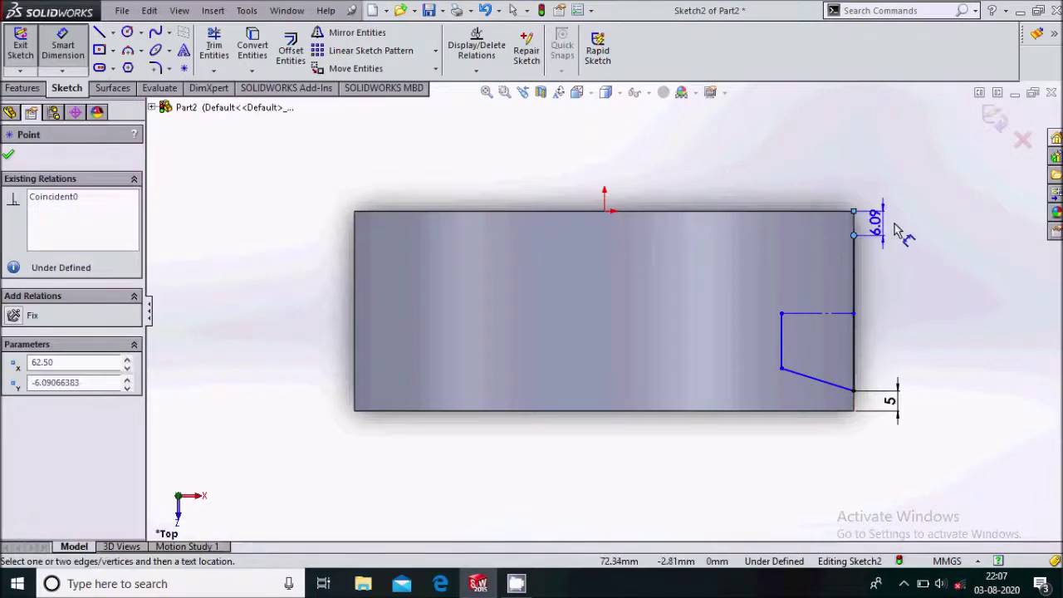
left_click(884, 220)
type("5")
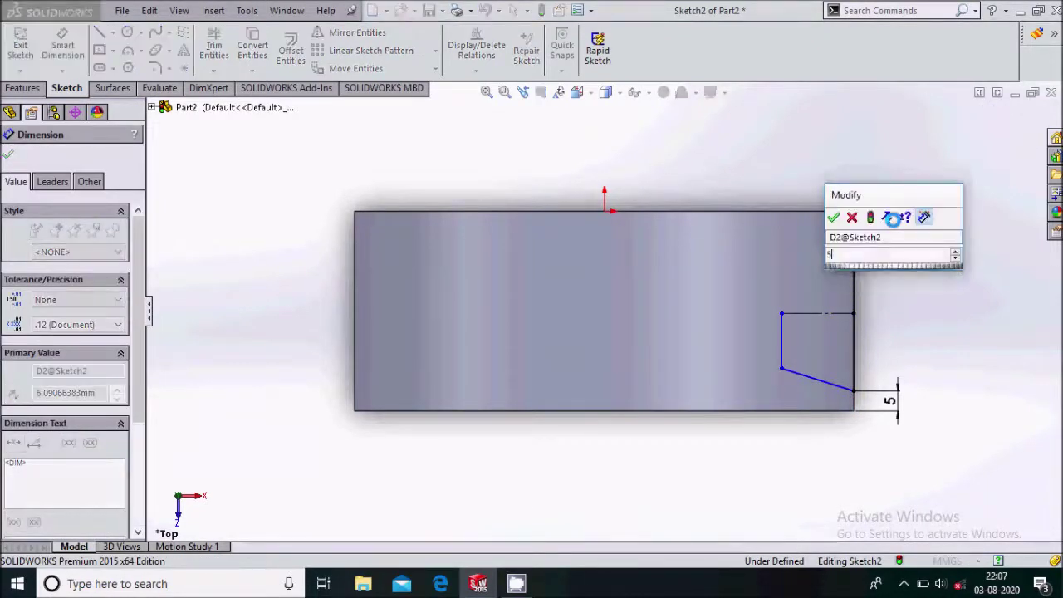
key("Return")
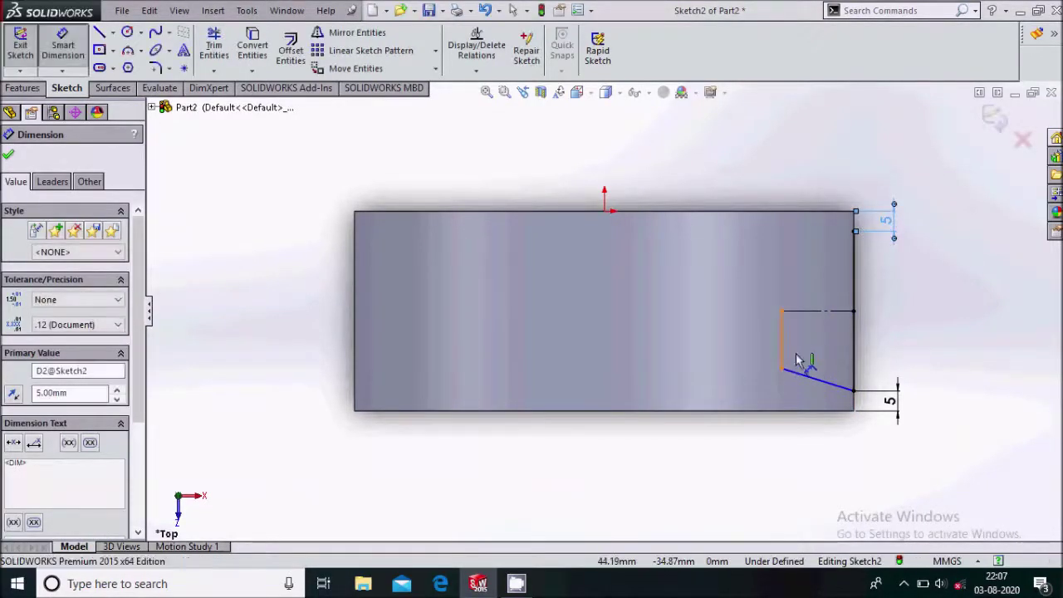
Dimension the groove outline's depth from the disc's edge line to the inner vertical line as 15 mm.
left_click(783, 344)
left_click(854, 349)
left_click(848, 466)
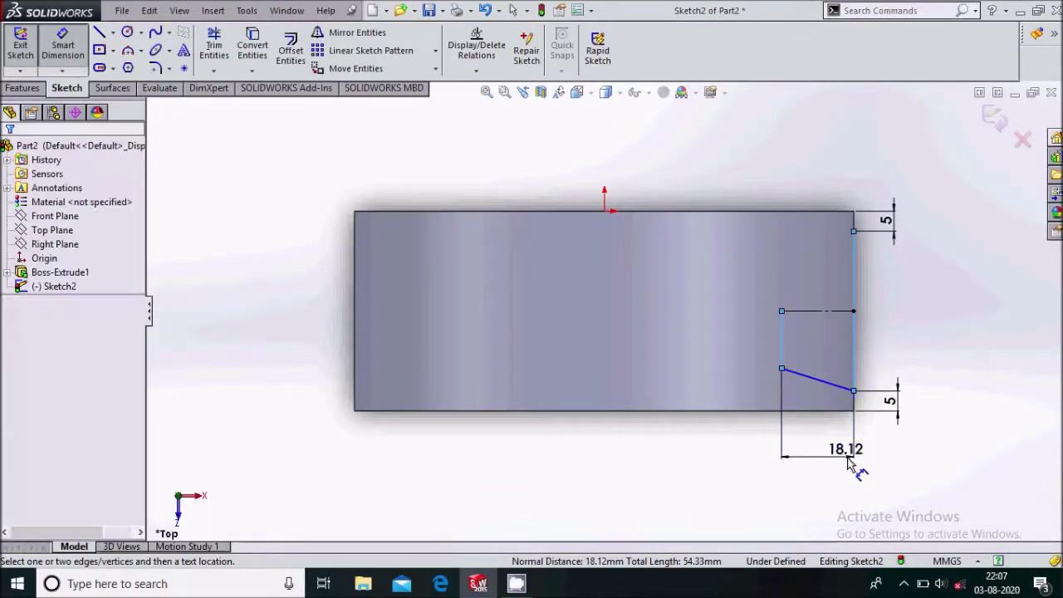
type("15")
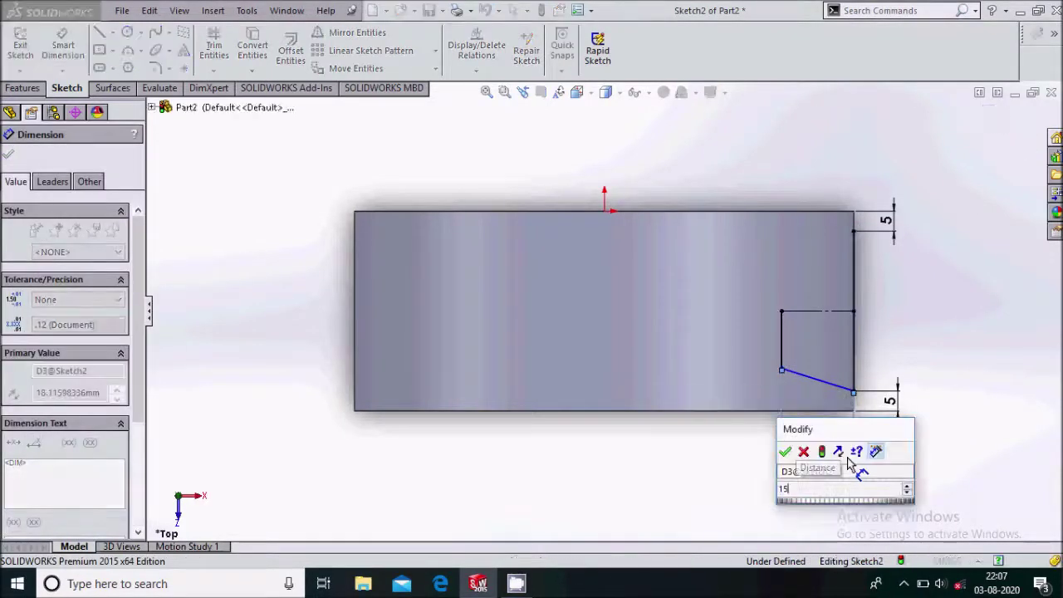
key("Return")
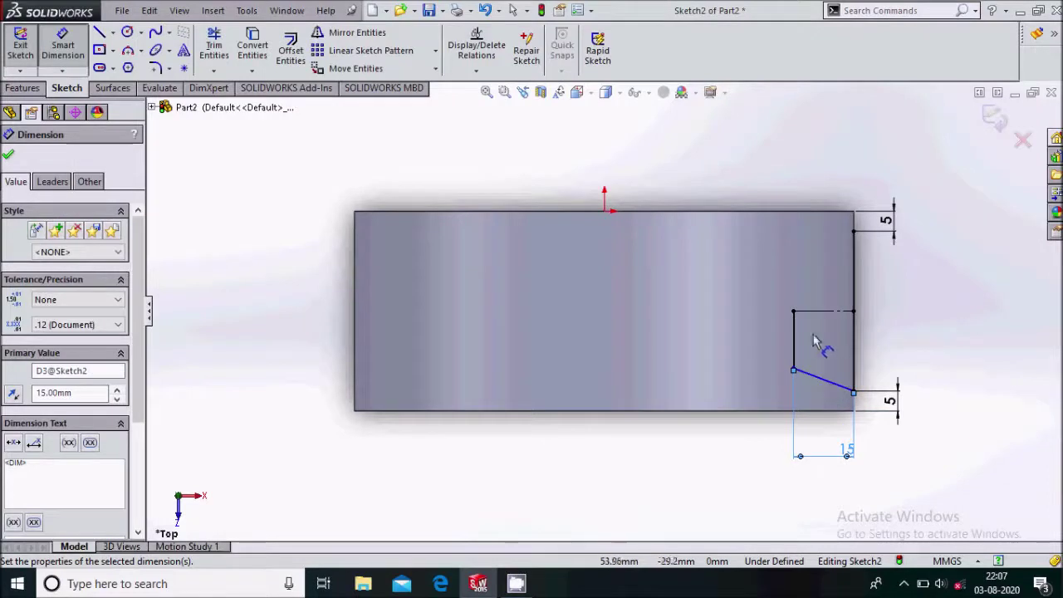
Dimension the inner vertical line of the groove outline as 10 mm long.
left_click(793, 343)
left_click(750, 355)
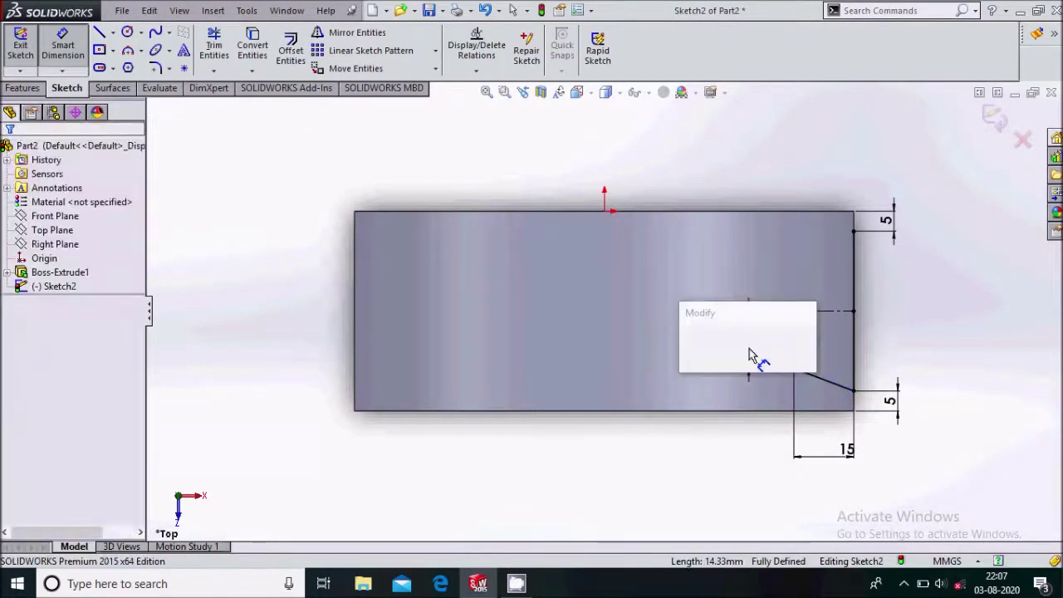
type("10")
key("Return")
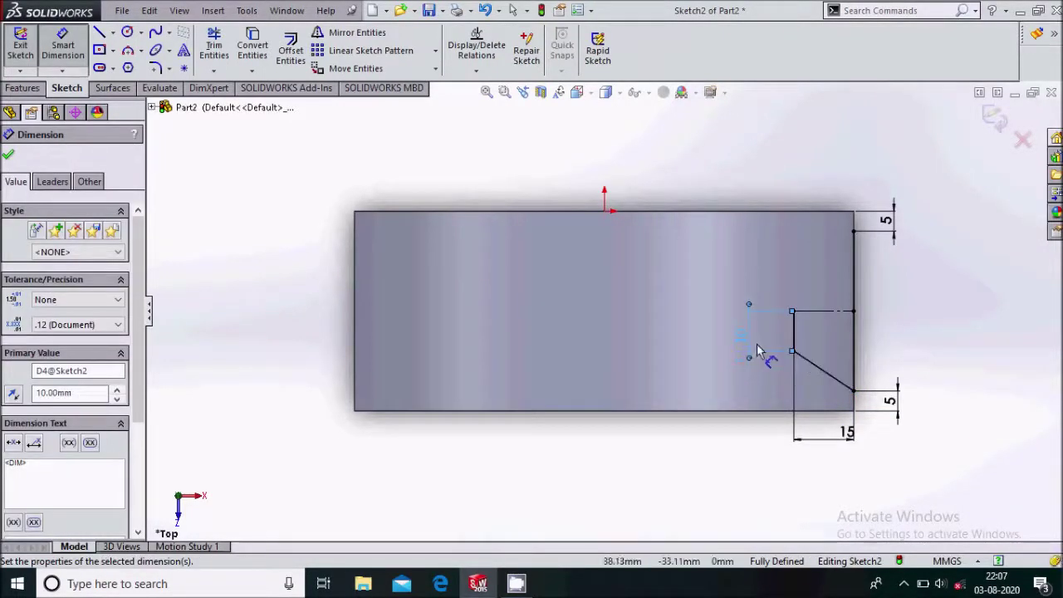
left_click(10, 157)
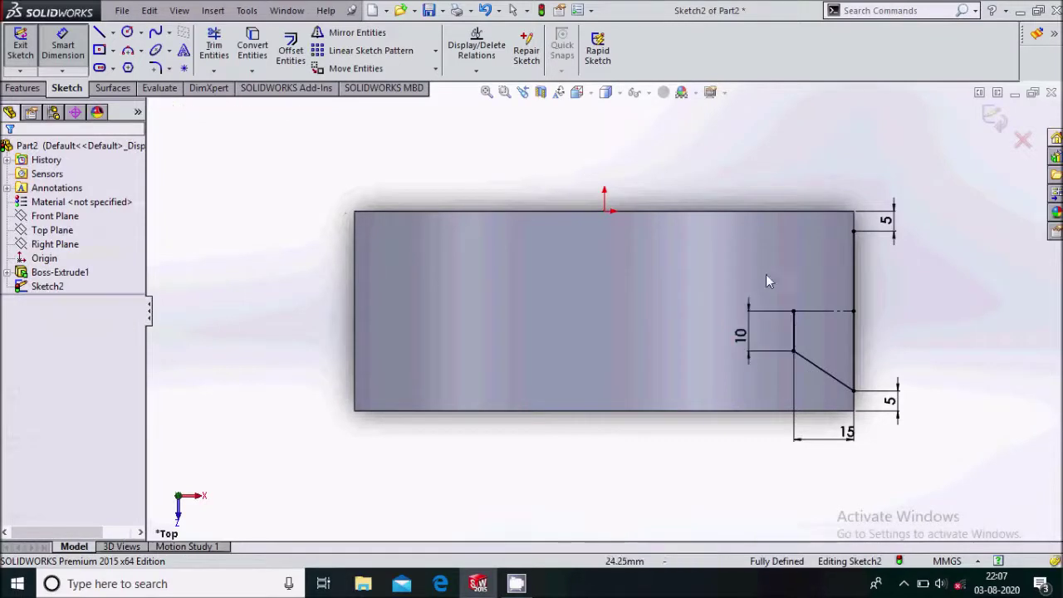
Mirror the groove's slanted line and inner vertical line about the horizontal construction line.
left_click(817, 370)
left_click(794, 332, "ctrl")
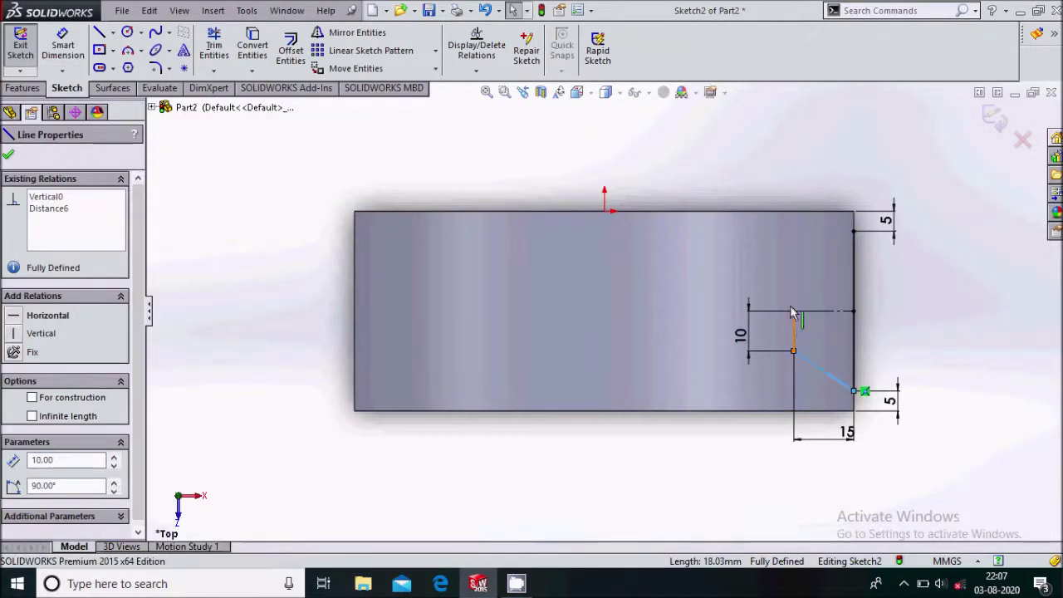
left_click(355, 32)
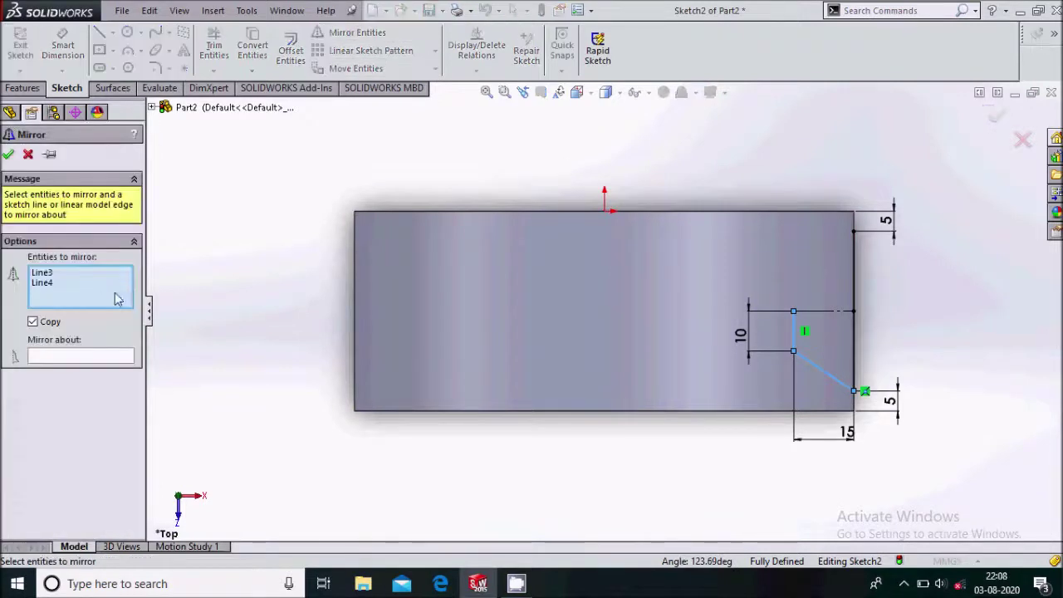
left_click(98, 357)
left_click(818, 313)
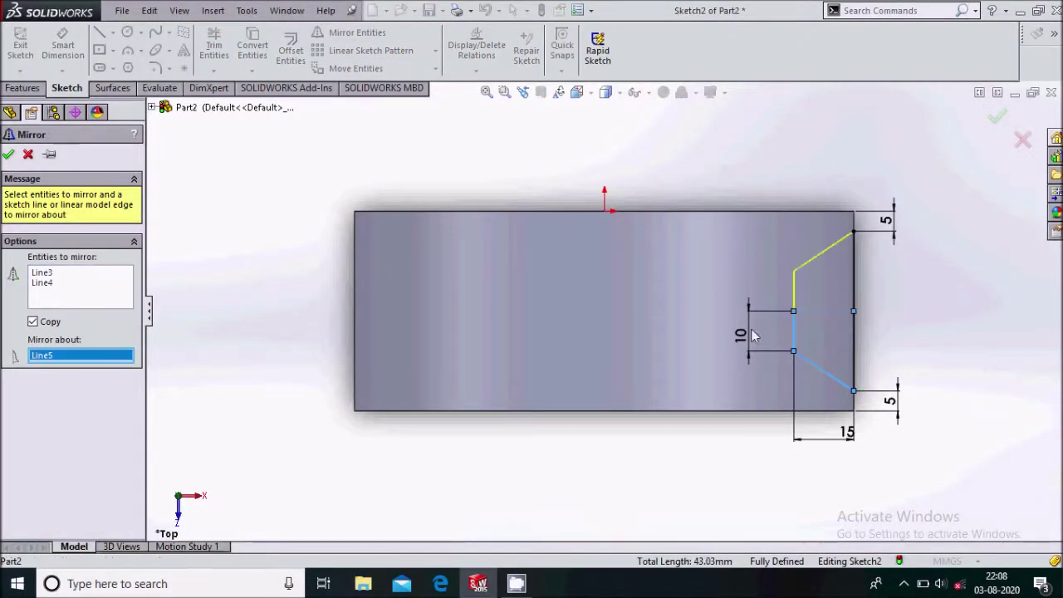
left_click(7, 154)
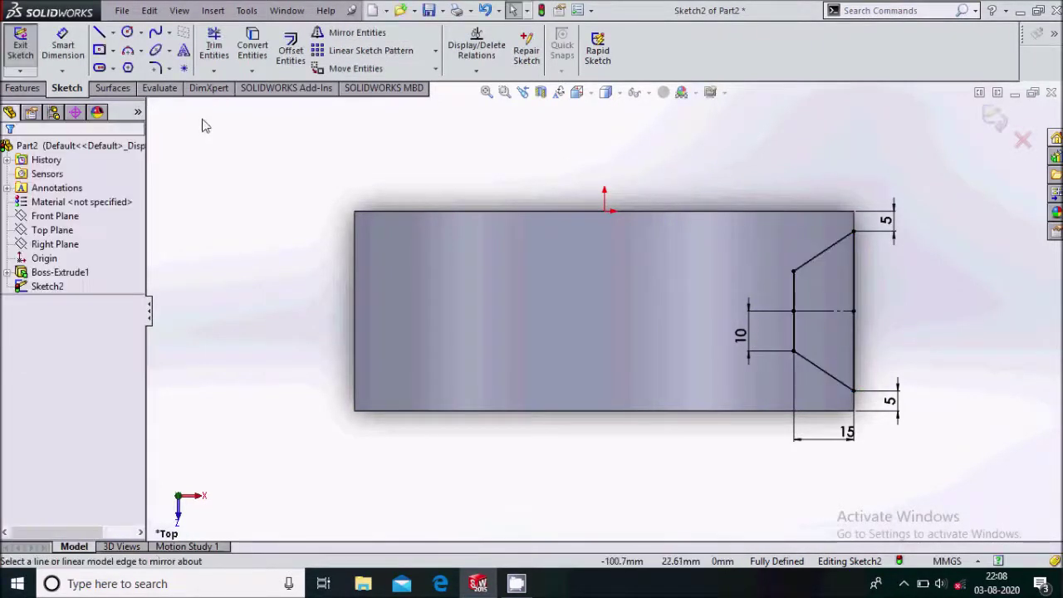
left_click(81, 51)
left_click(856, 353)
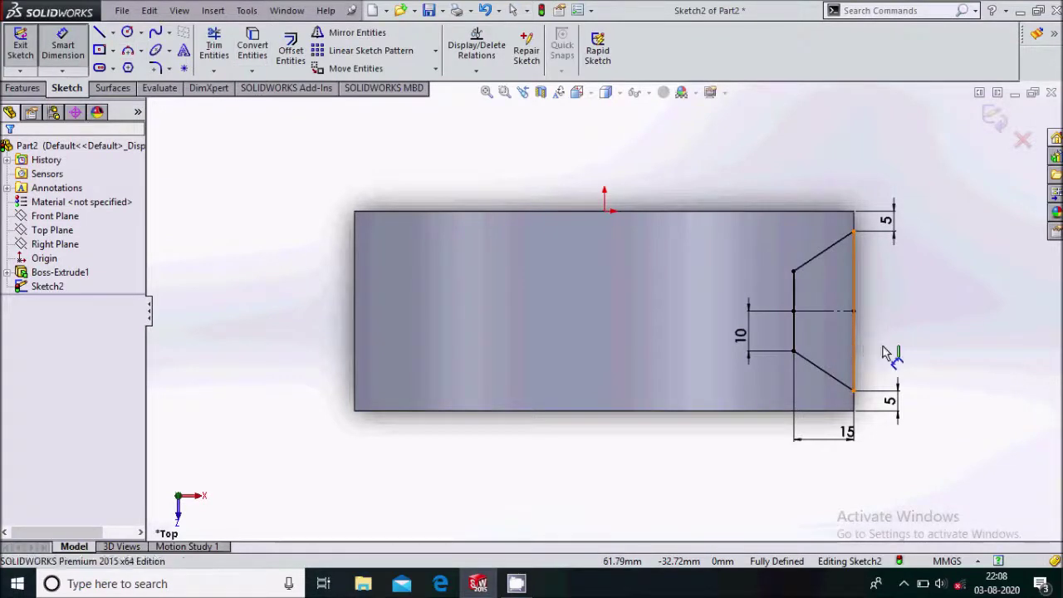
key("Escape")
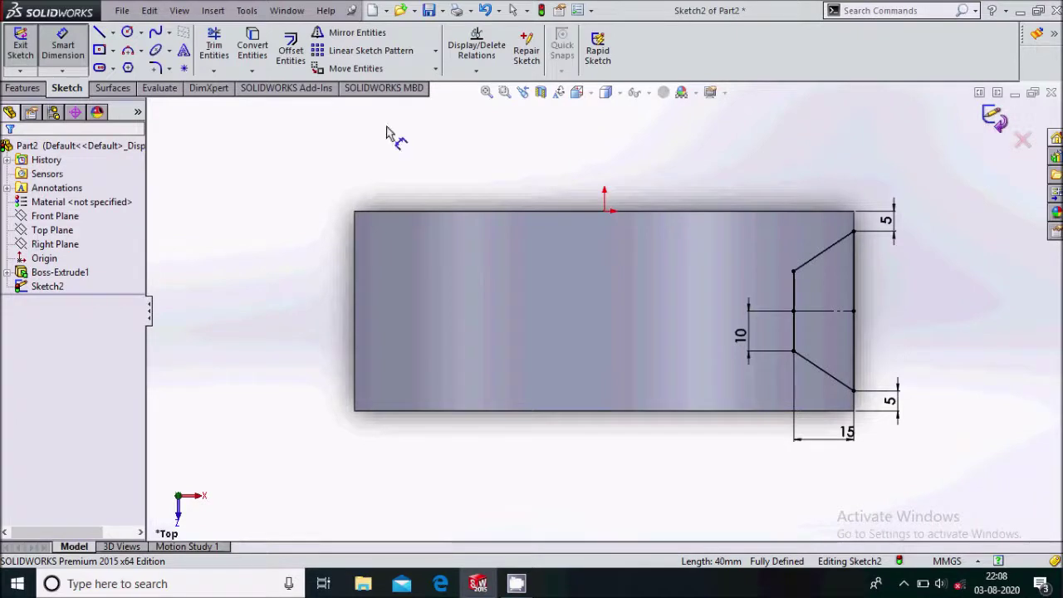
Cut the groove with a 360° Revolved Cut about the central hole's temporary axis, showing the temporary axes for selection and hiding them after the cut.
left_click(13, 90)
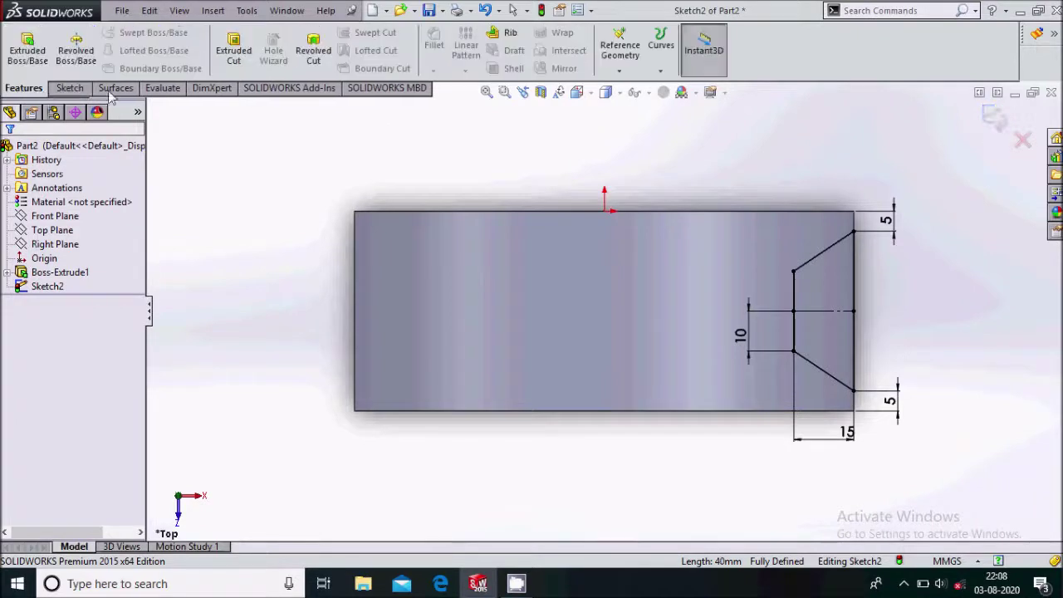
left_click(322, 72)
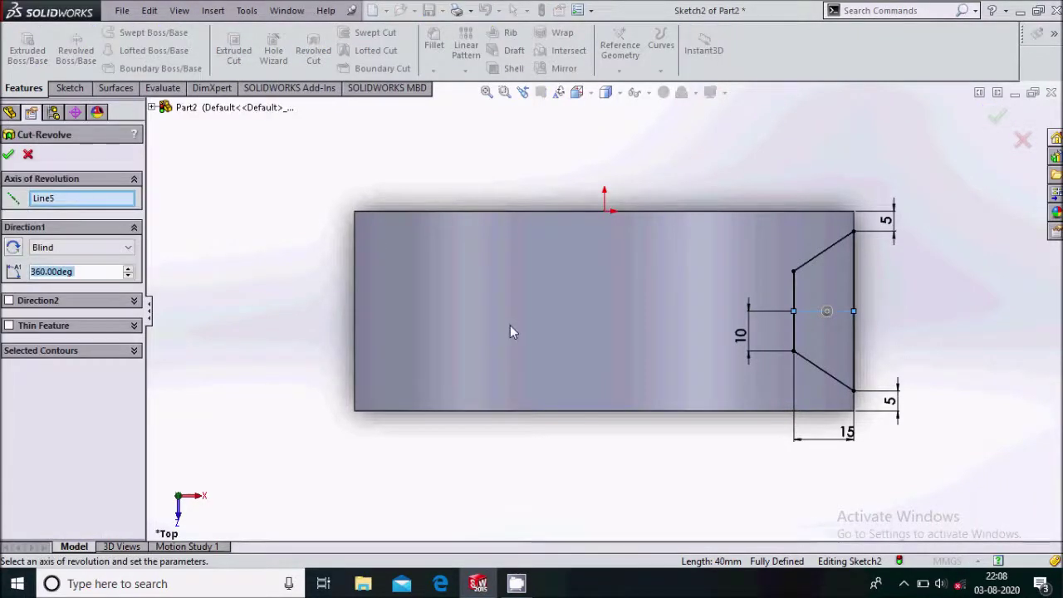
scroll(523, 340, "up", 3)
middle_click_drag(533, 355, 465, 207)
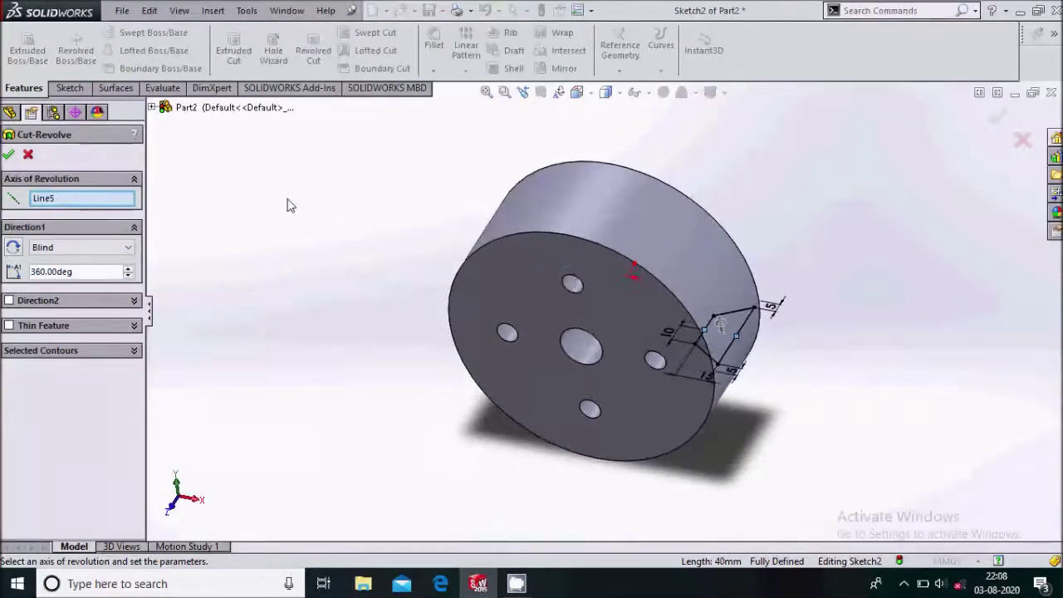
left_click(636, 92)
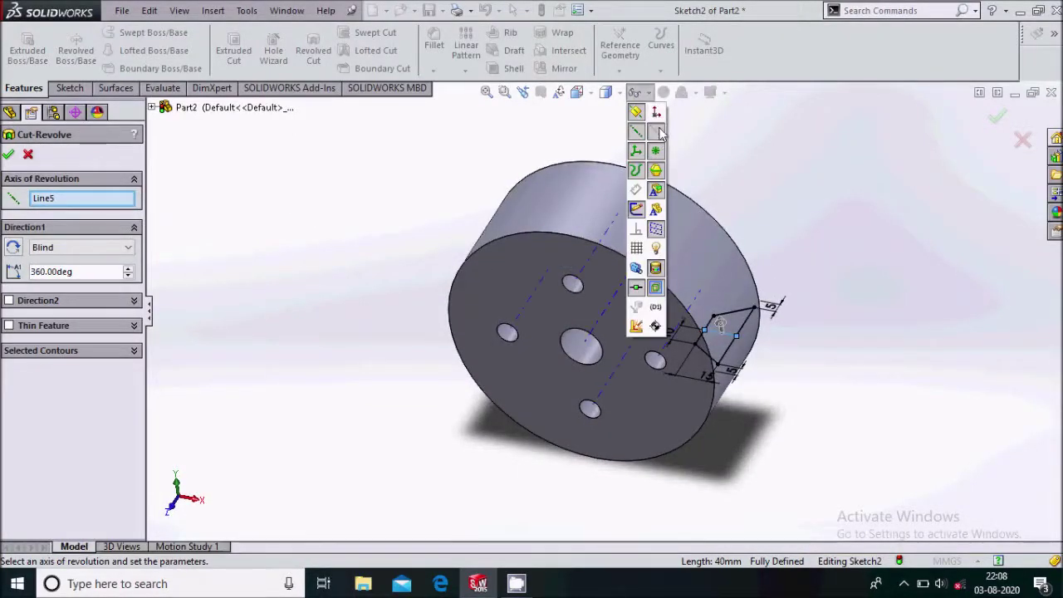
left_click(659, 132)
right_click(59, 206)
left_click(108, 208)
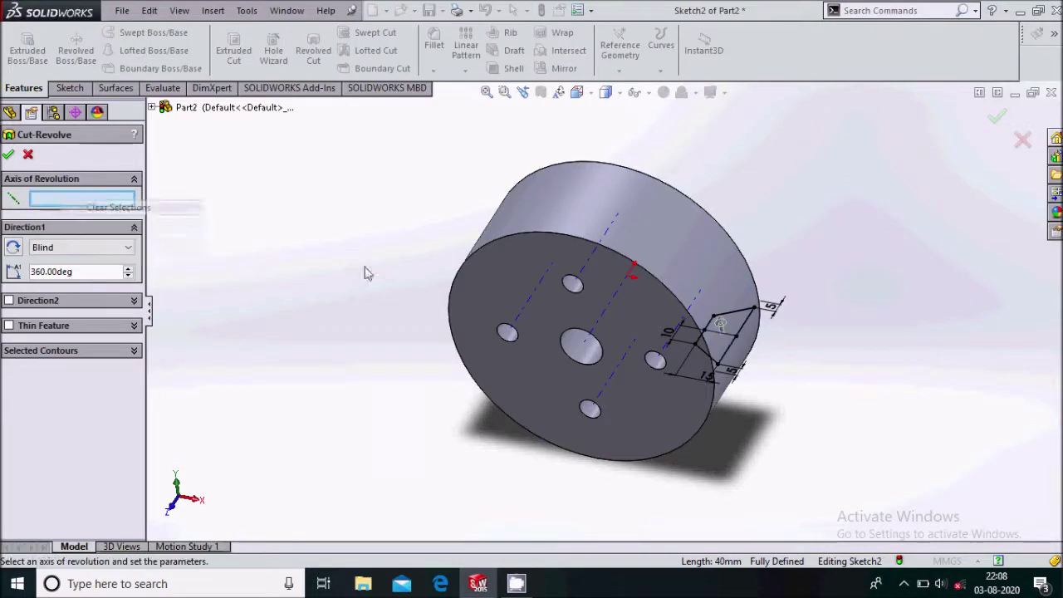
left_click(587, 345)
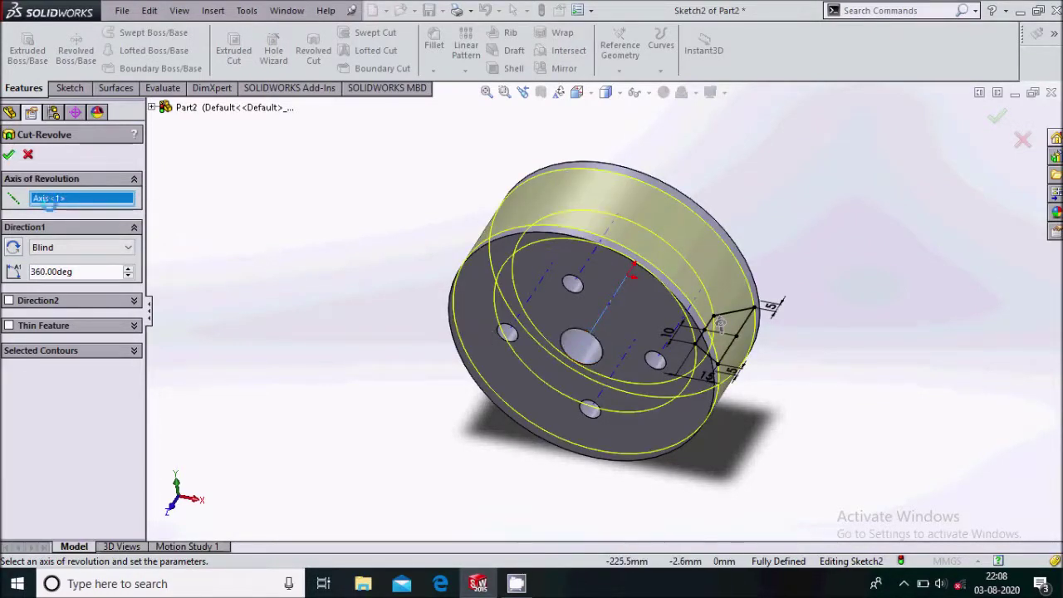
middle_click_drag(363, 335, 681, 304)
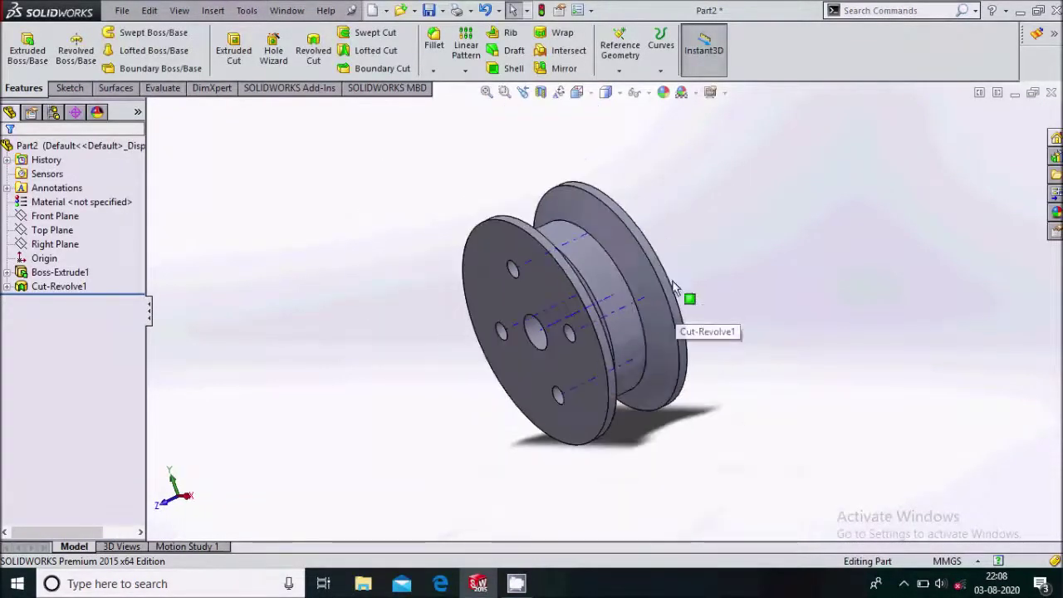
left_click(636, 92)
left_click(654, 133)
Save the part as "pulley 2" in the v-belt folder and close it.
key("ctrl+s")
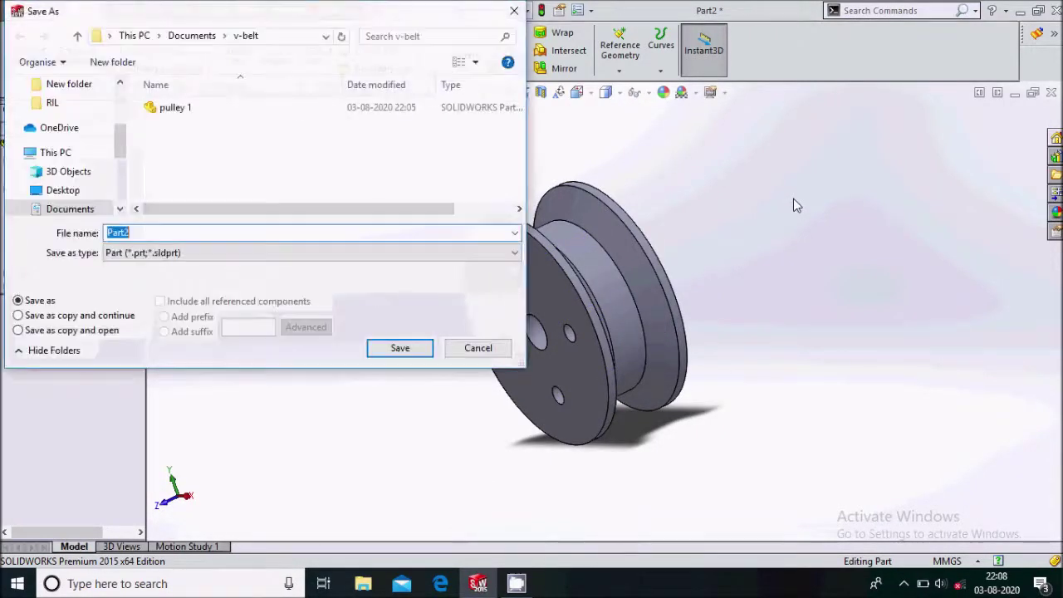
type("p")
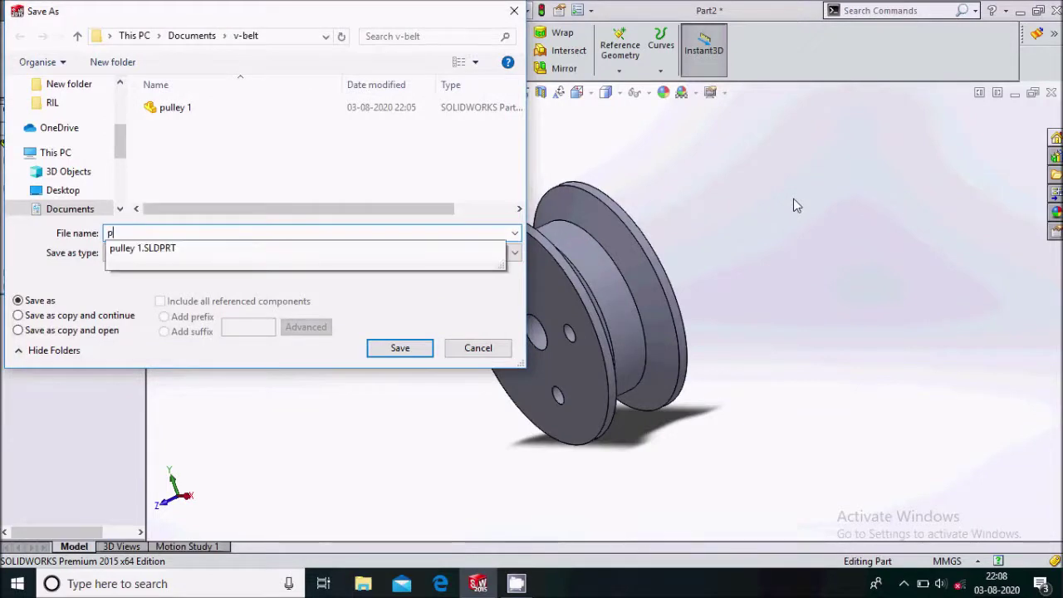
type("ulley")
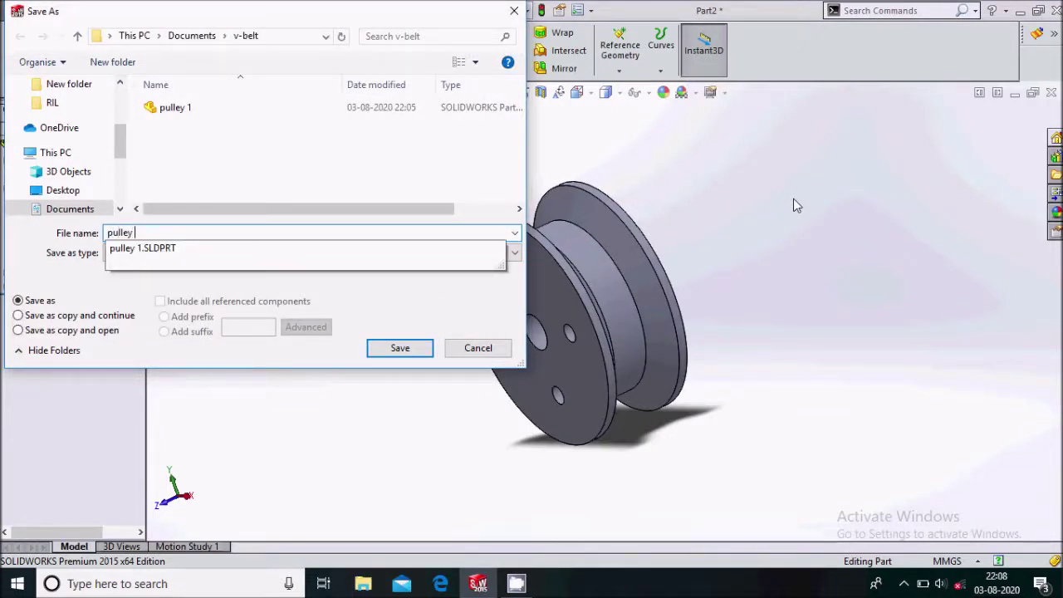
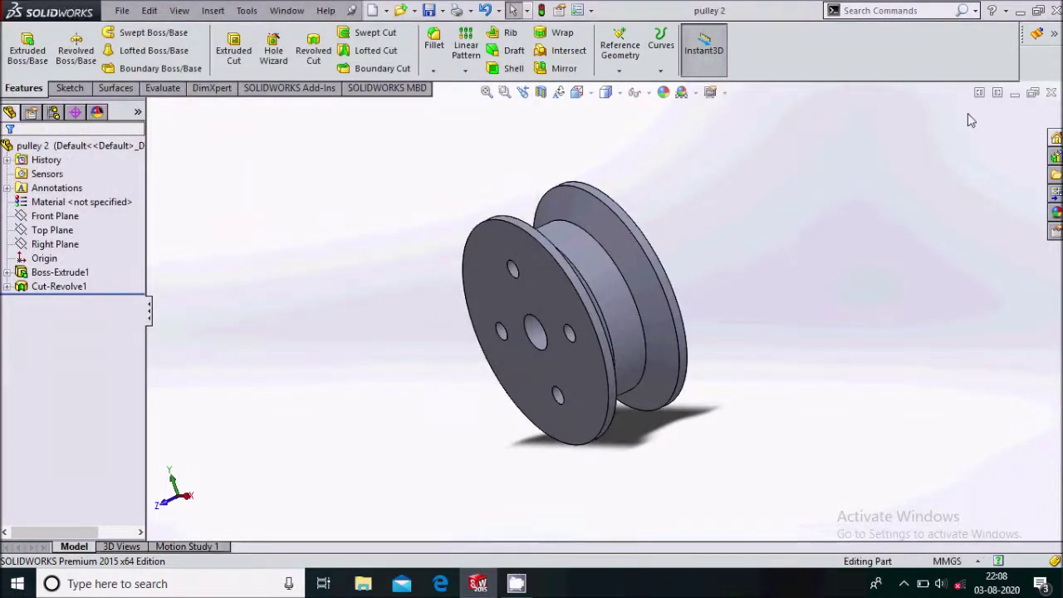
left_click(1051, 93)
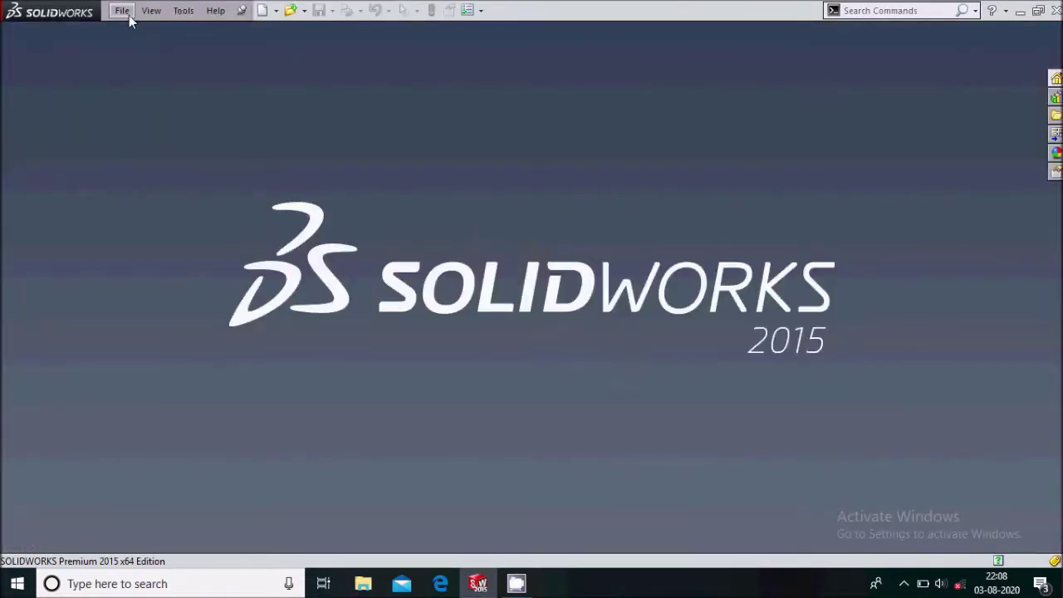
Create a new assembly document without inserting any component.
left_click(127, 15)
left_click(146, 28)
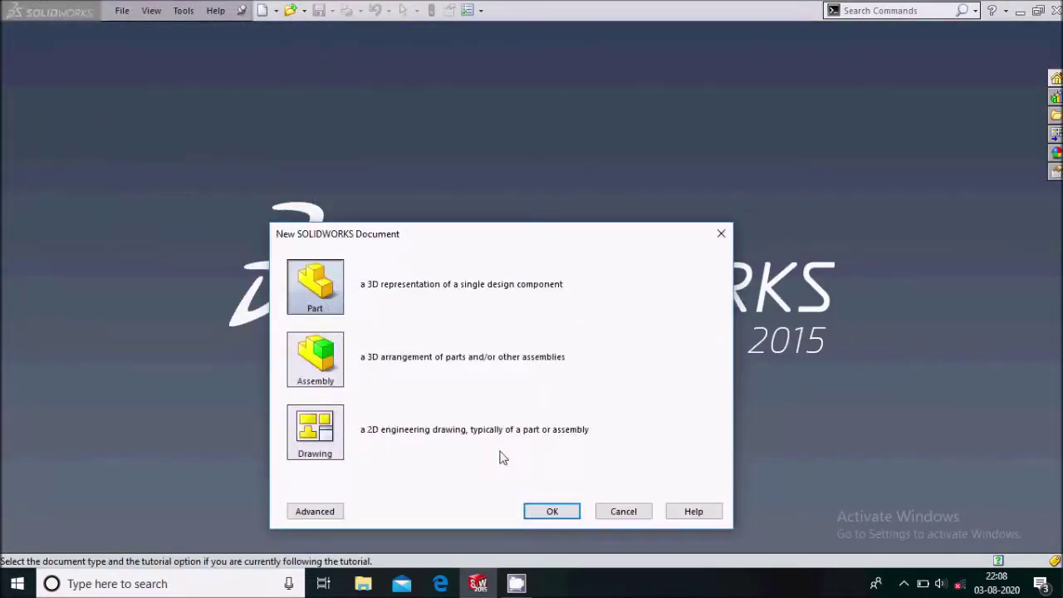
left_click(329, 374)
left_click(545, 513)
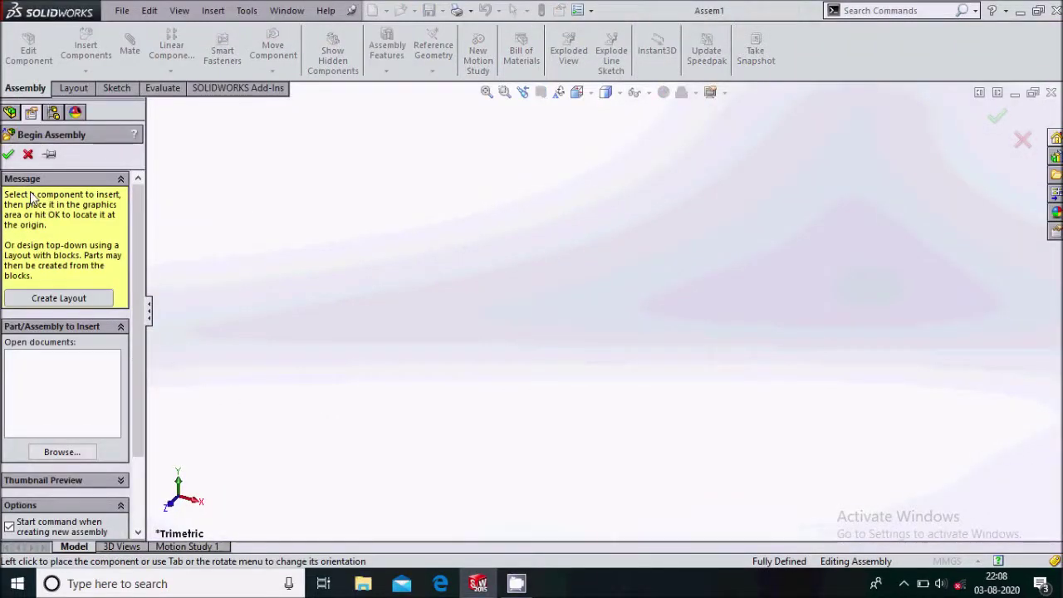
left_click(29, 157)
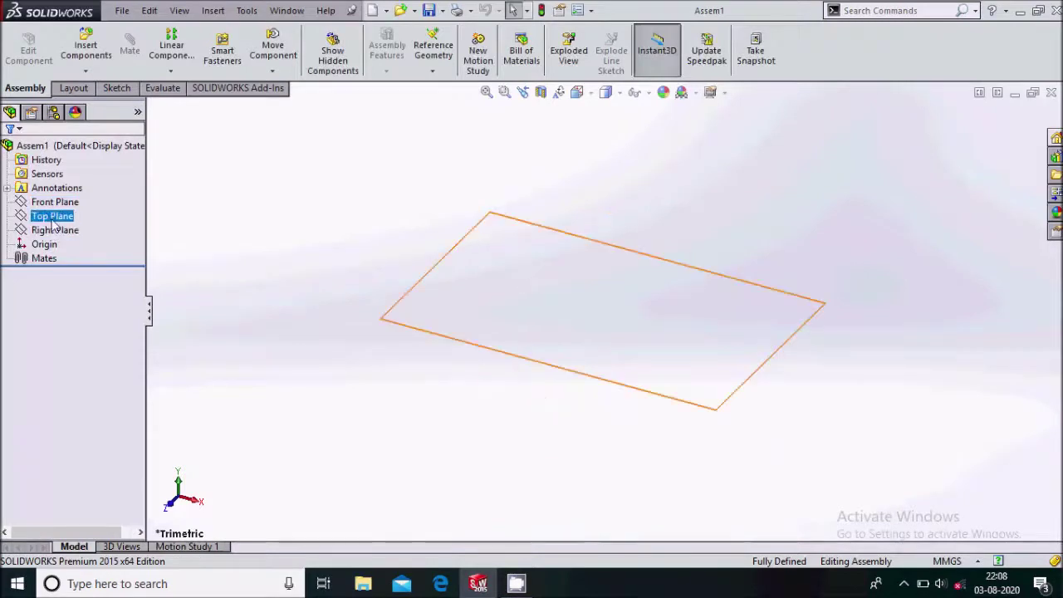
Sketch two circles on the Front Plane: one about 25 mm in radius at the origin, another about 12 mm in radius roughly 118 mm horizontally right.
left_click(55, 203)
left_click(68, 176)
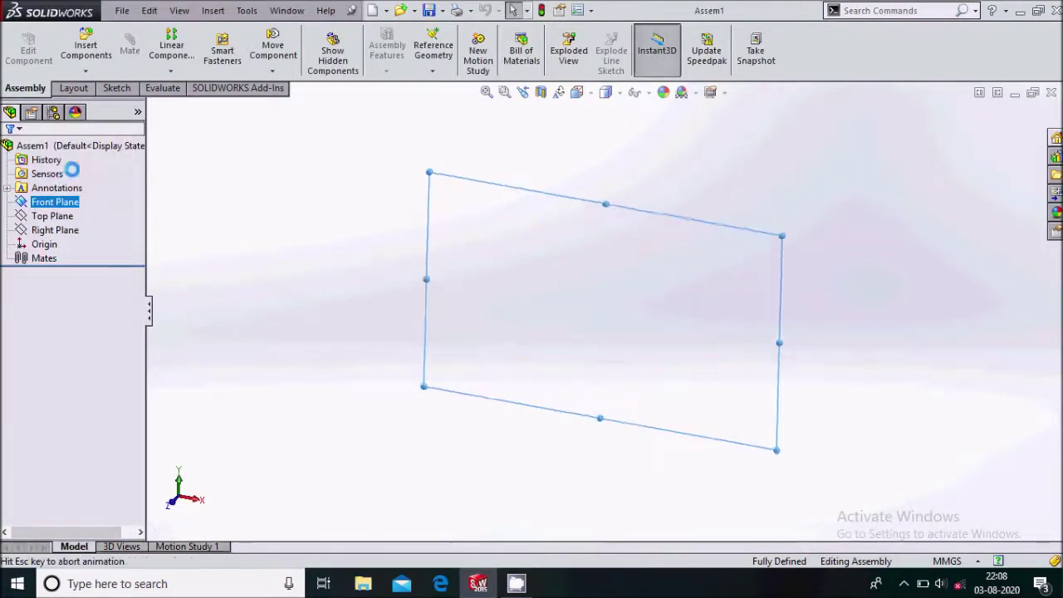
left_click(124, 31)
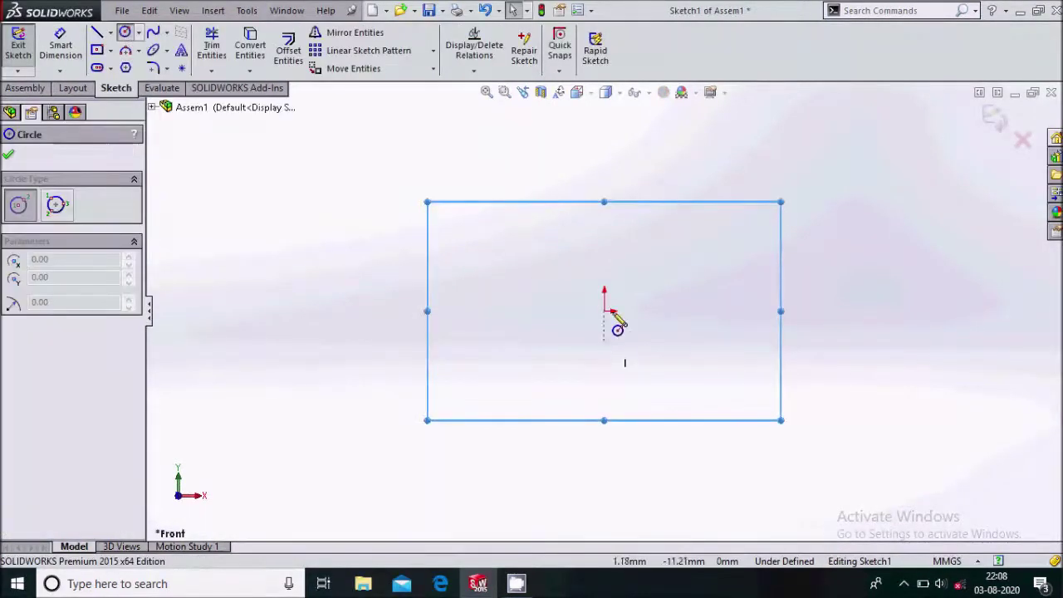
left_click(605, 312)
left_click(632, 355)
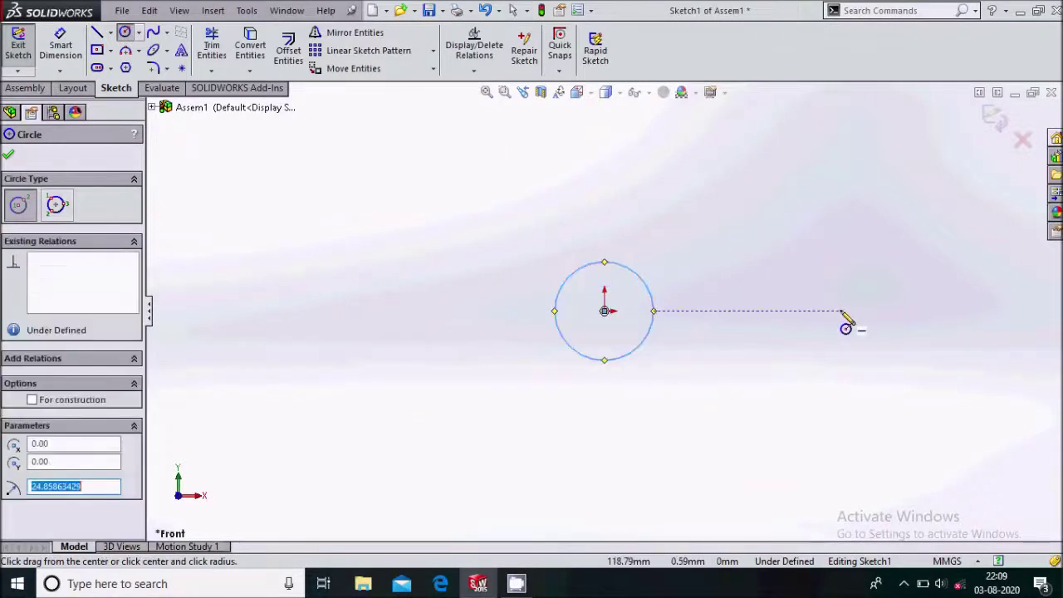
left_click(839, 311)
left_click(853, 330)
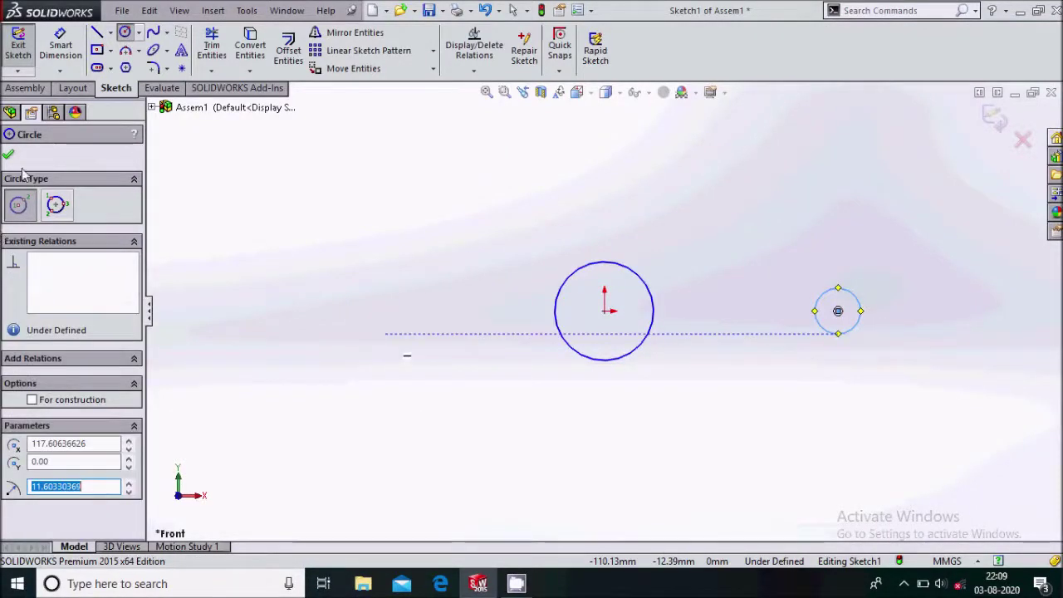
key("Escape")
Dimension the horizontal distance between the two circles' centres as 400 mm.
left_click(60, 46)
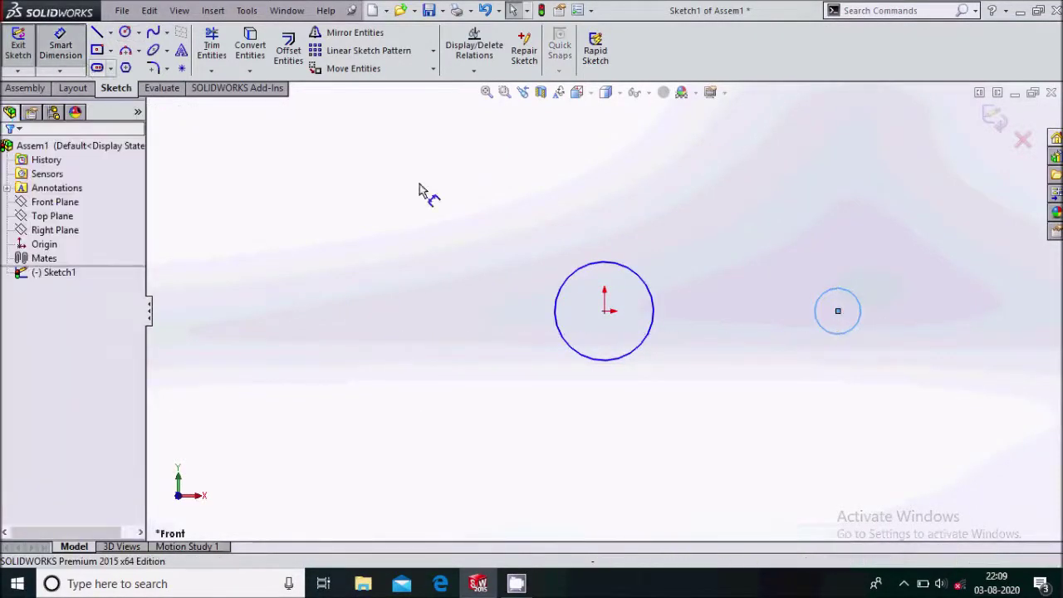
left_click(606, 312)
left_click(838, 312)
left_click(742, 411)
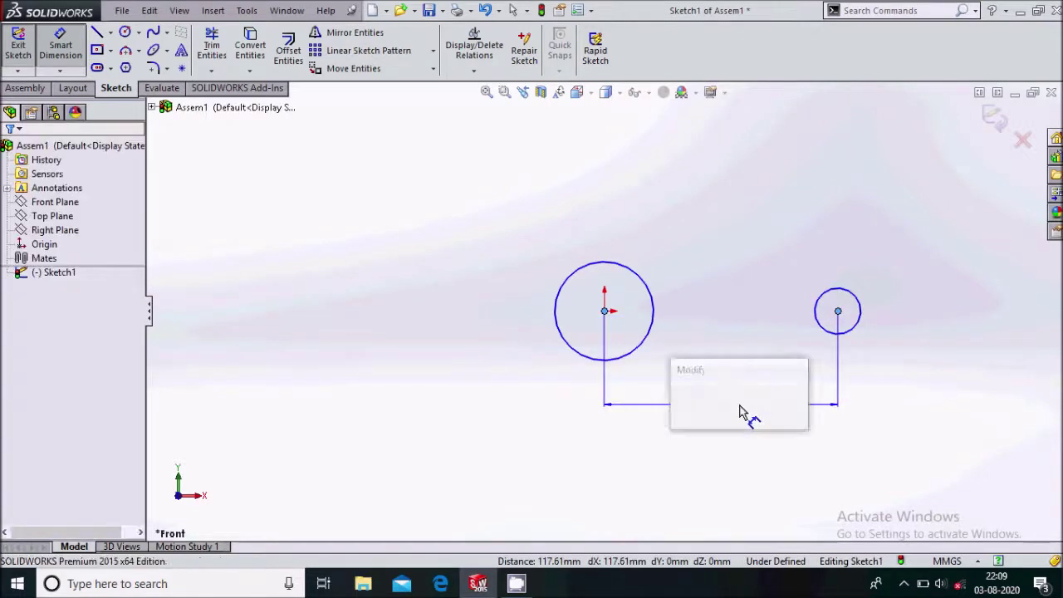
type("400")
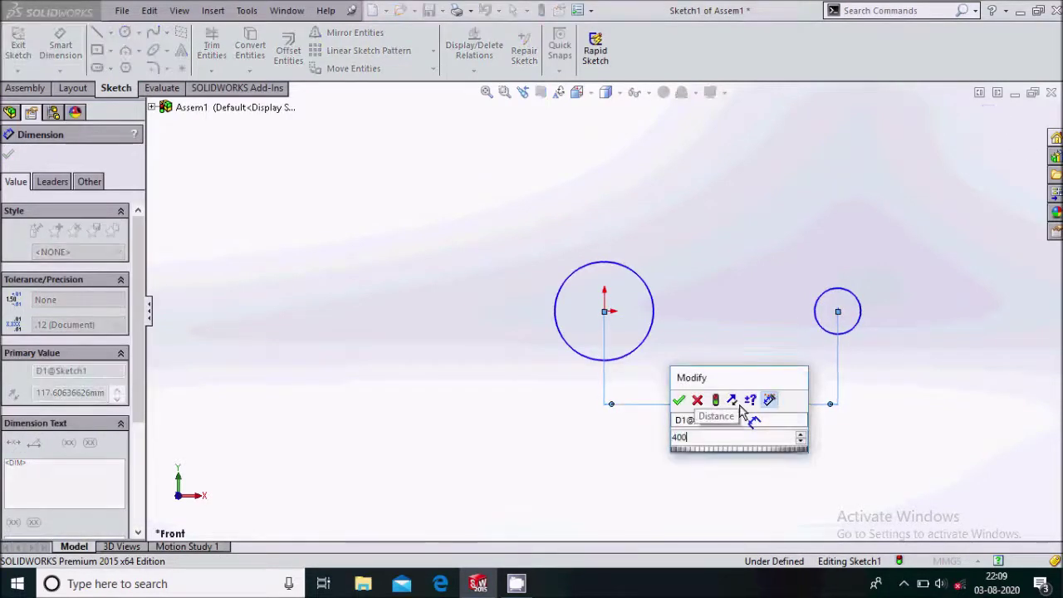
key("Return")
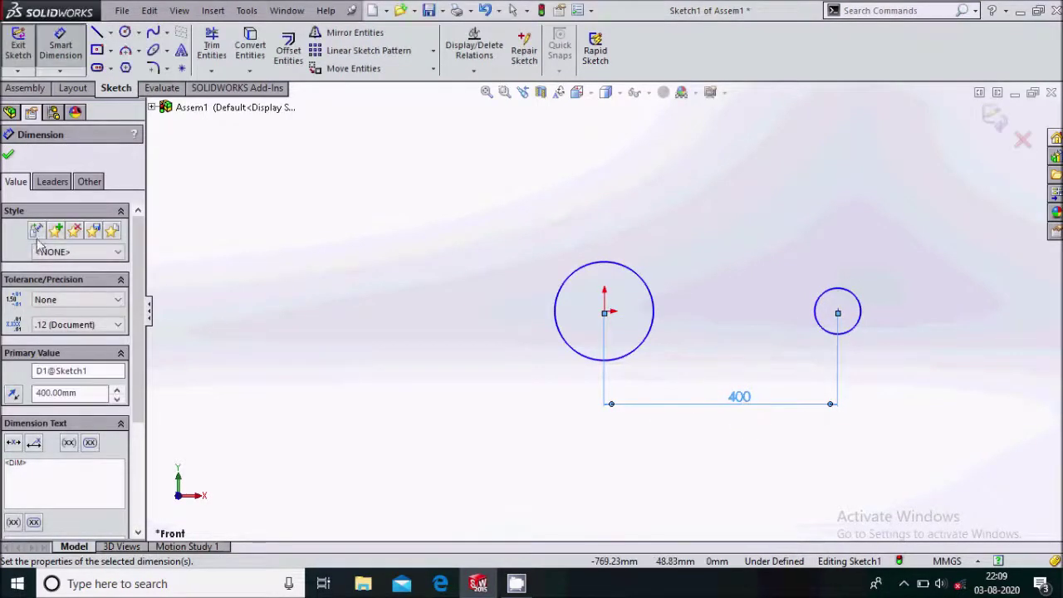
Finish the layout sketch and insert pulley 1 and pulley 2 from the v-belt folder, placing both below the sketched circles.
left_click(8, 155)
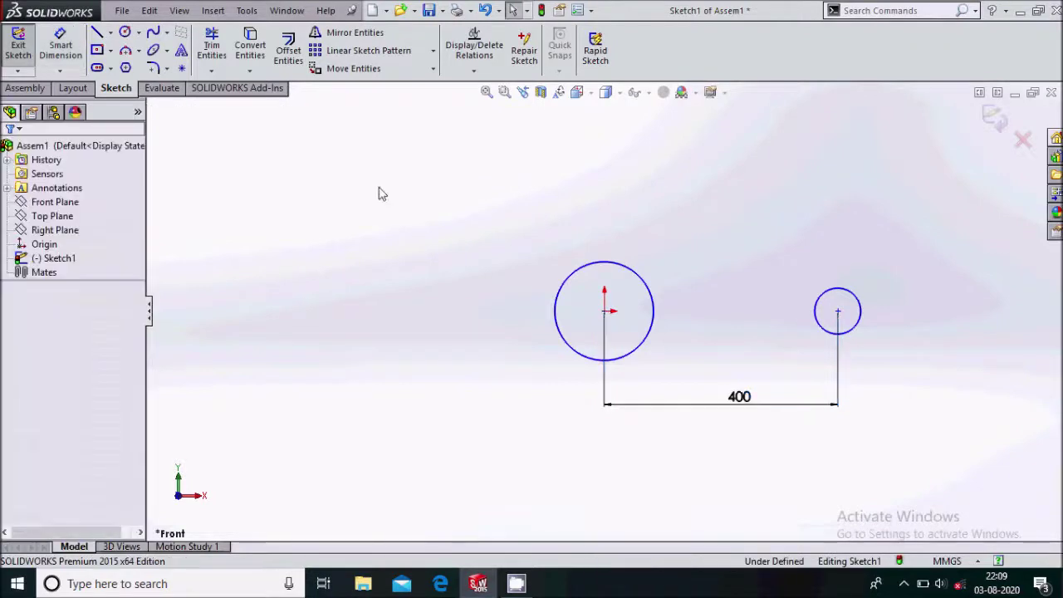
left_click(994, 121)
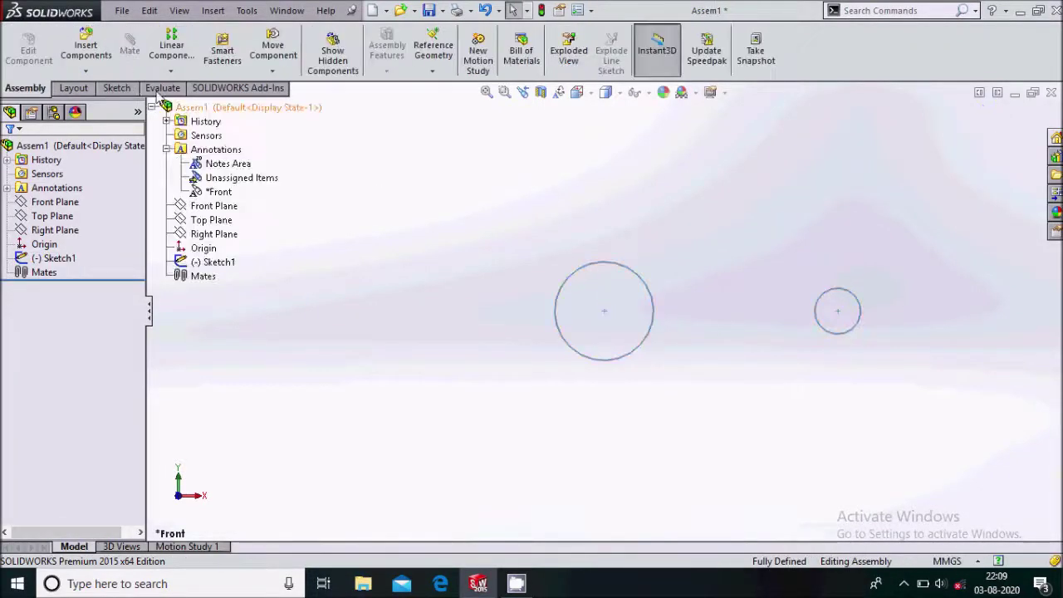
left_click(86, 48)
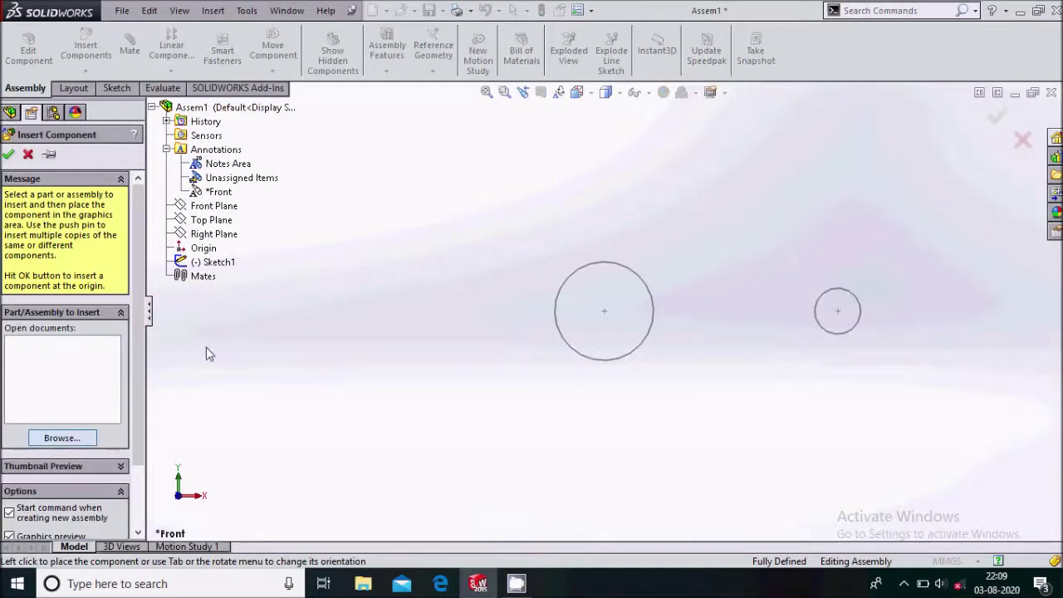
left_click(449, 154)
left_click(450, 171, "shift")
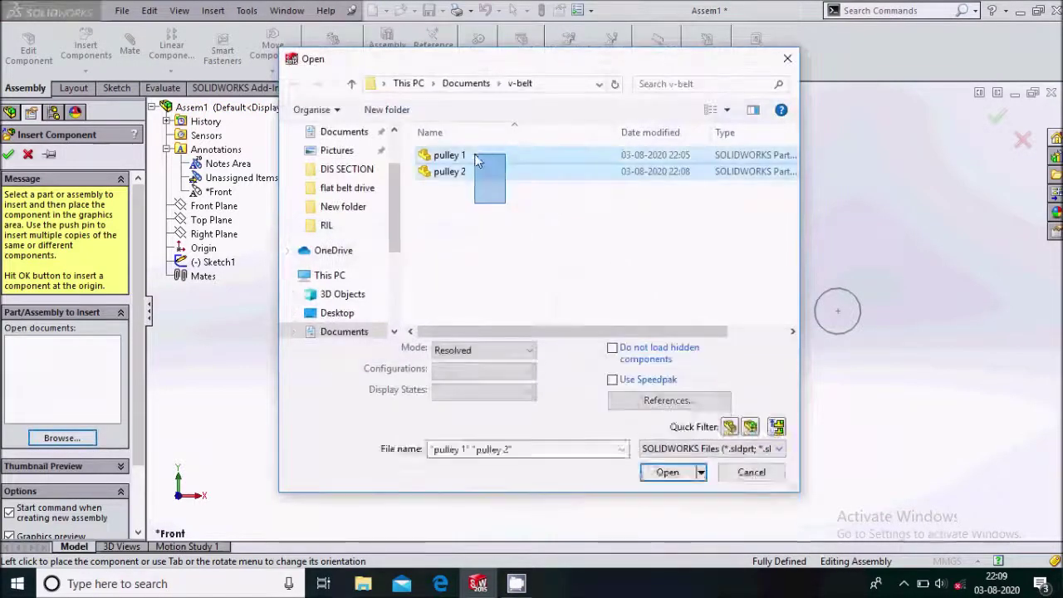
left_click(667, 473)
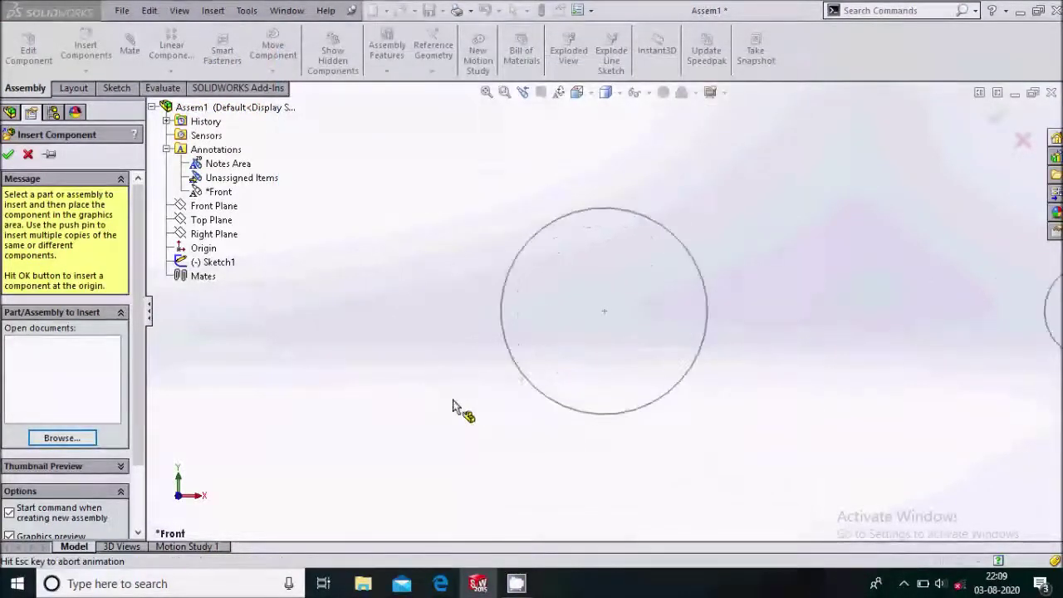
scroll(449, 402, "up", 4)
left_click(449, 400)
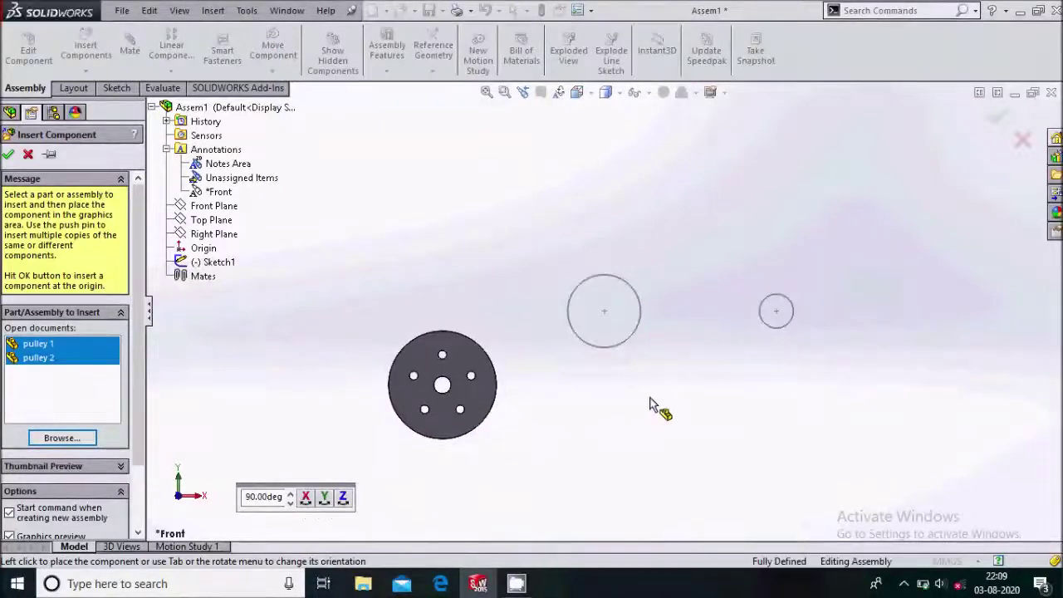
scroll(681, 408, "down", 3)
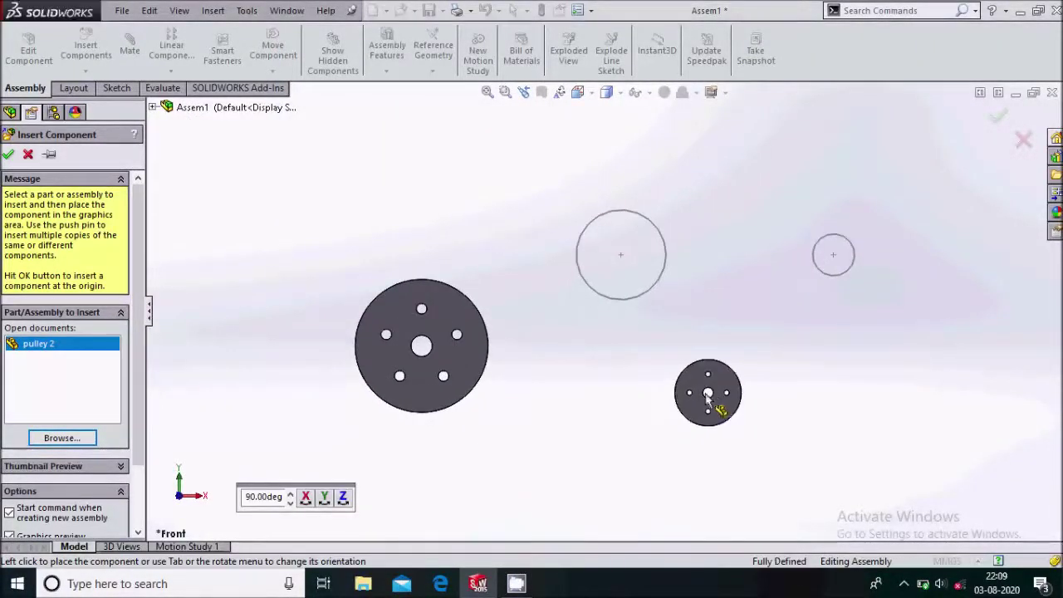
left_click(708, 392)
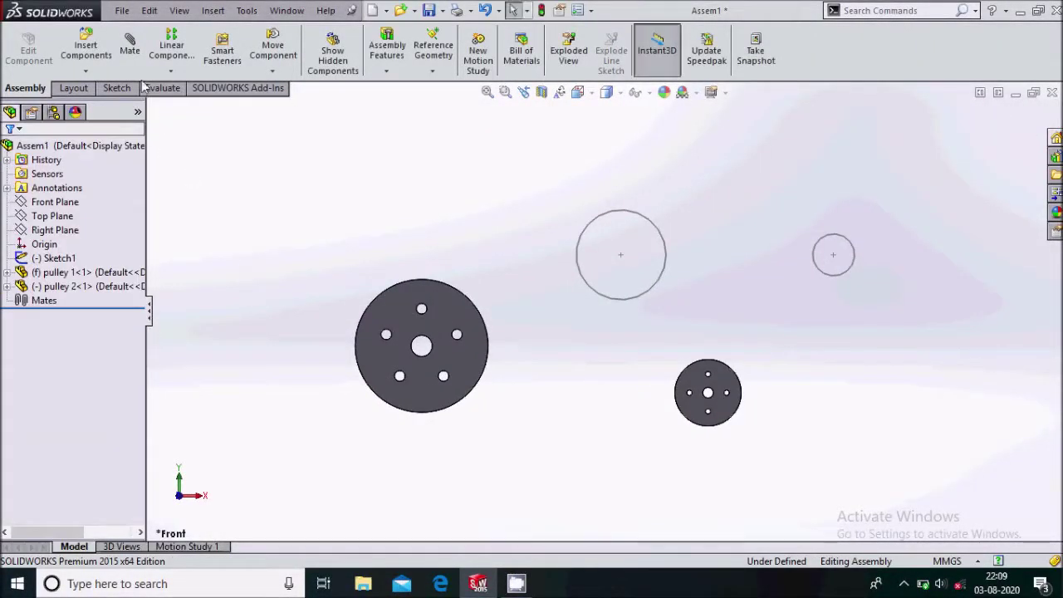
Float the fixed pulley 1 component so it can be moved by mates.
left_click(131, 52)
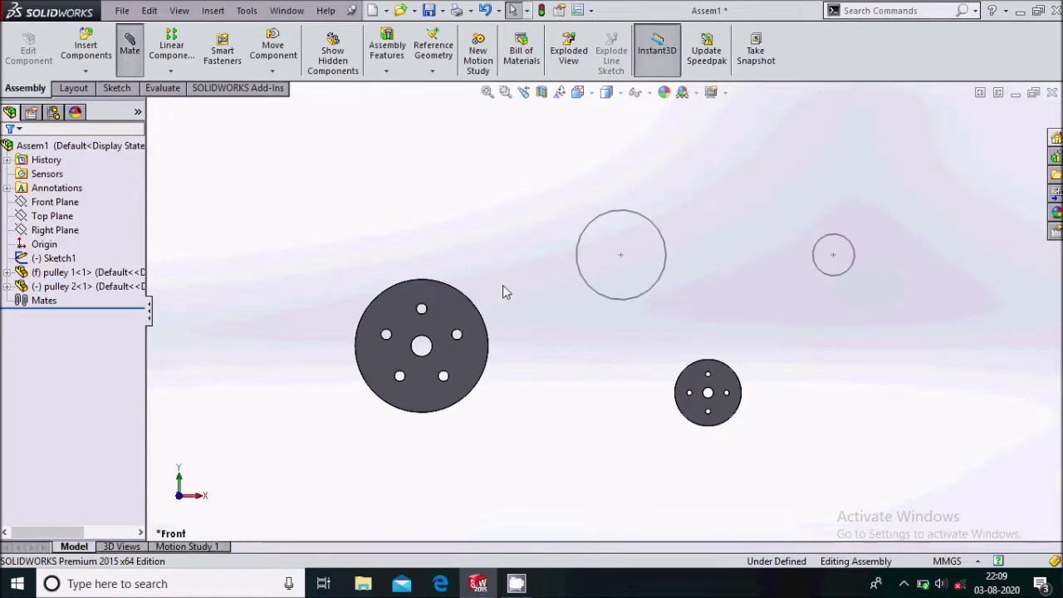
left_click(449, 366)
right_click(438, 357)
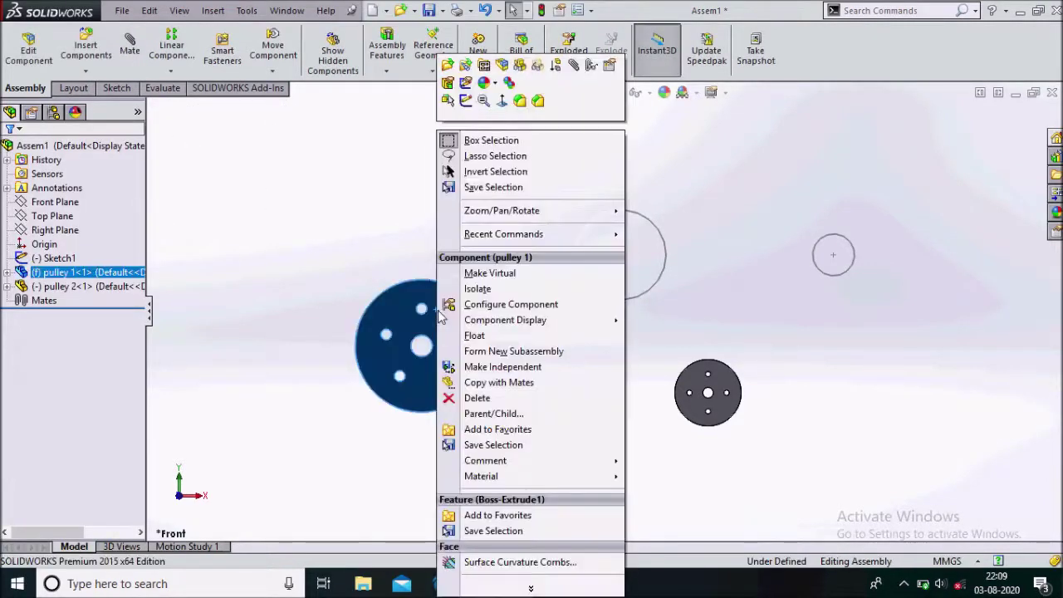
left_click(486, 336)
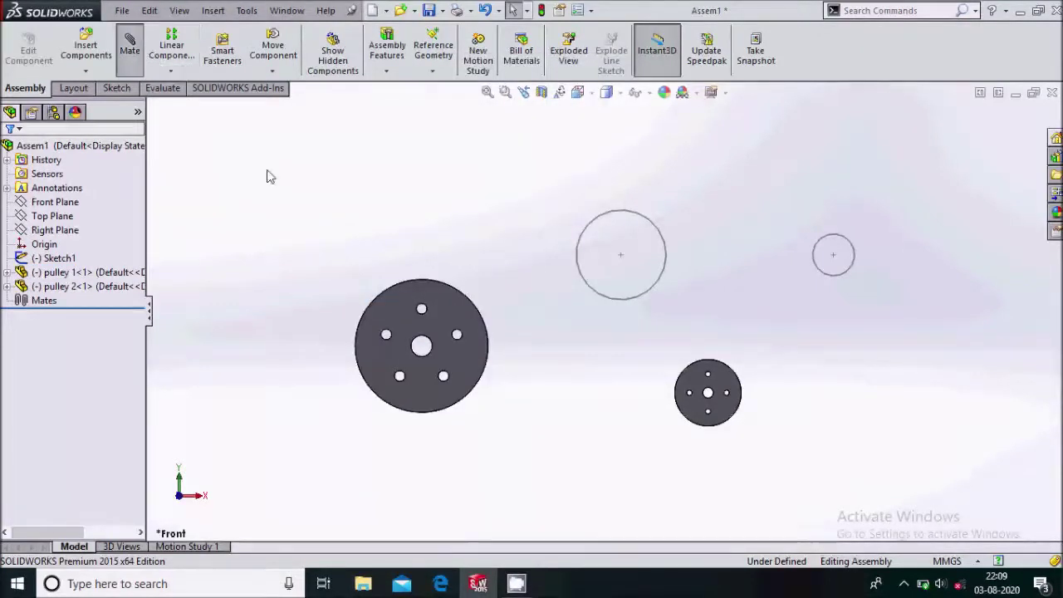
Mate the centre bore of pulley 1 concentric with the larger circle of the layout sketch.
middle_click_drag(485, 290, 484, 298)
scroll(393, 404, "down", 5)
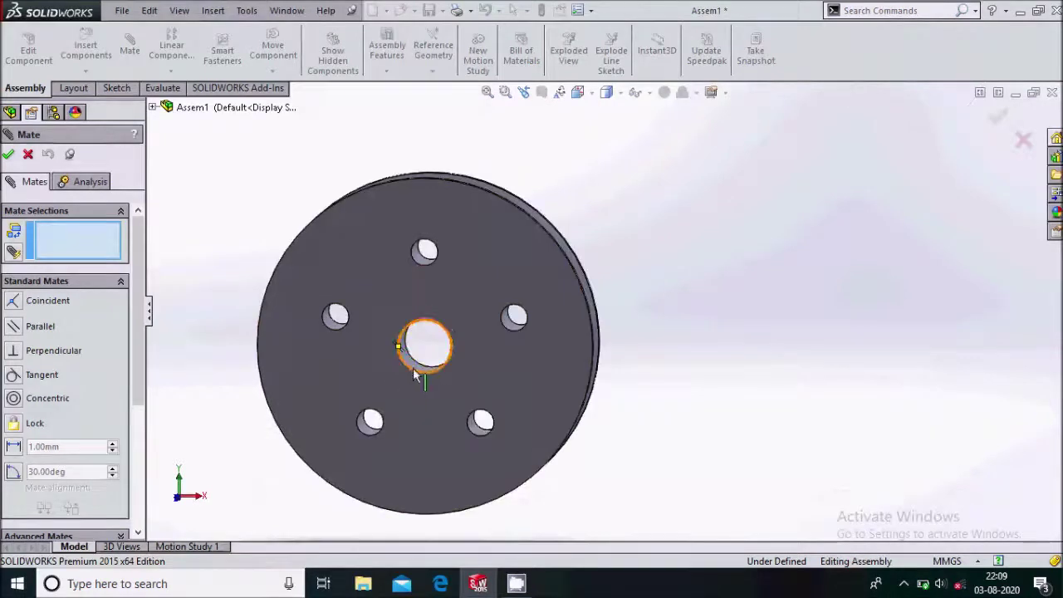
left_click(418, 366)
scroll(580, 327, "up", 5)
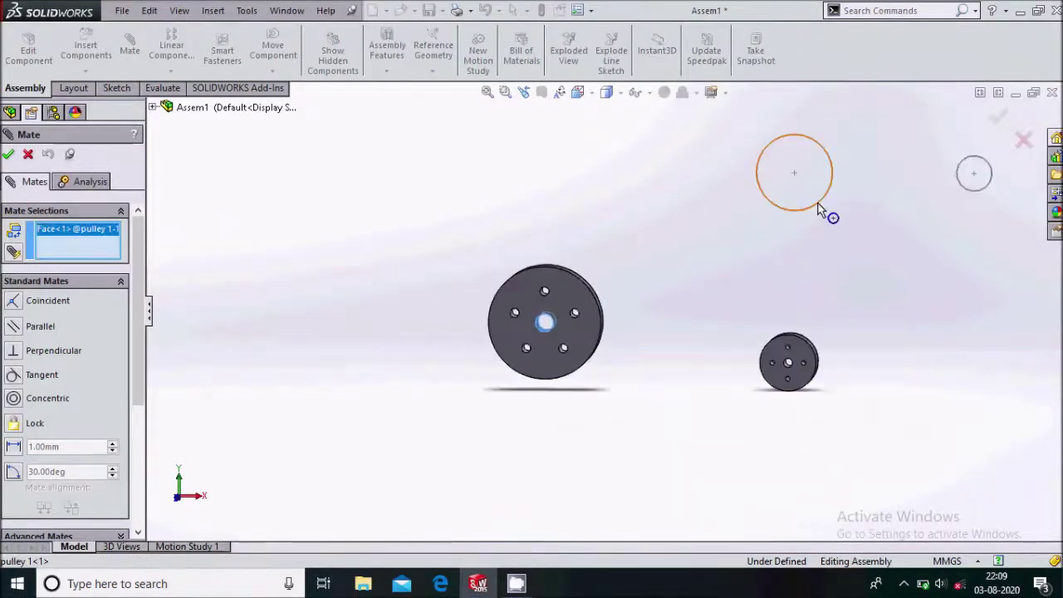
left_click(818, 209)
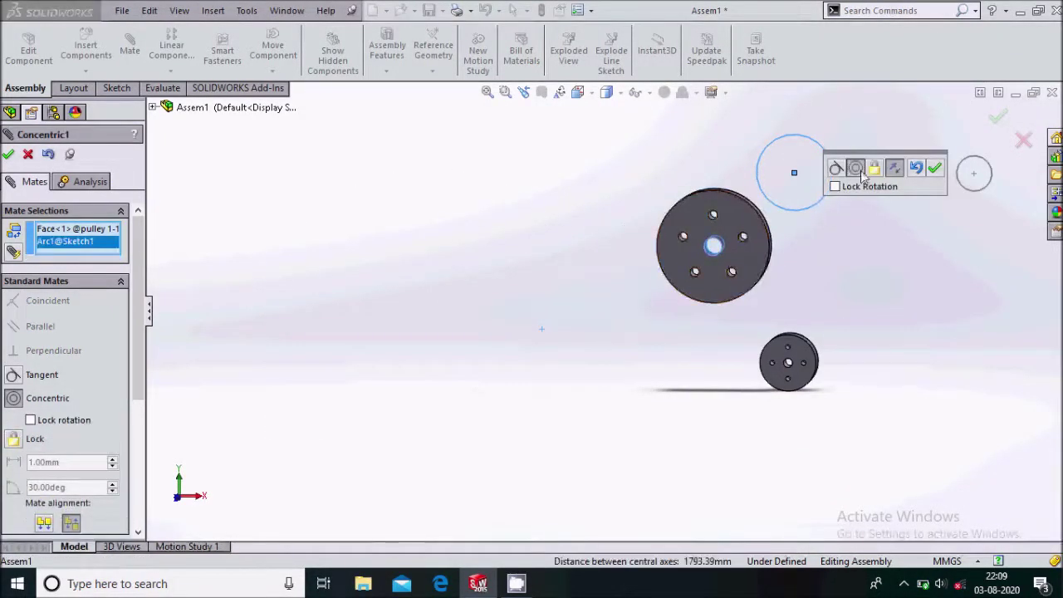
left_click(935, 169)
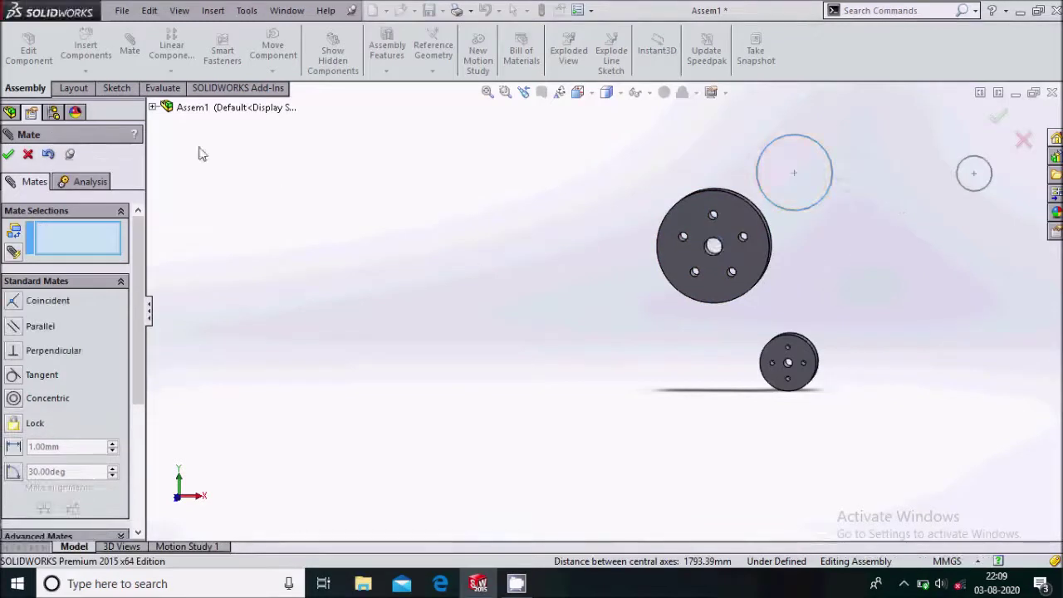
Mate the back face of pulley 1 coincident with the assembly's Front Plane.
left_click(152, 107)
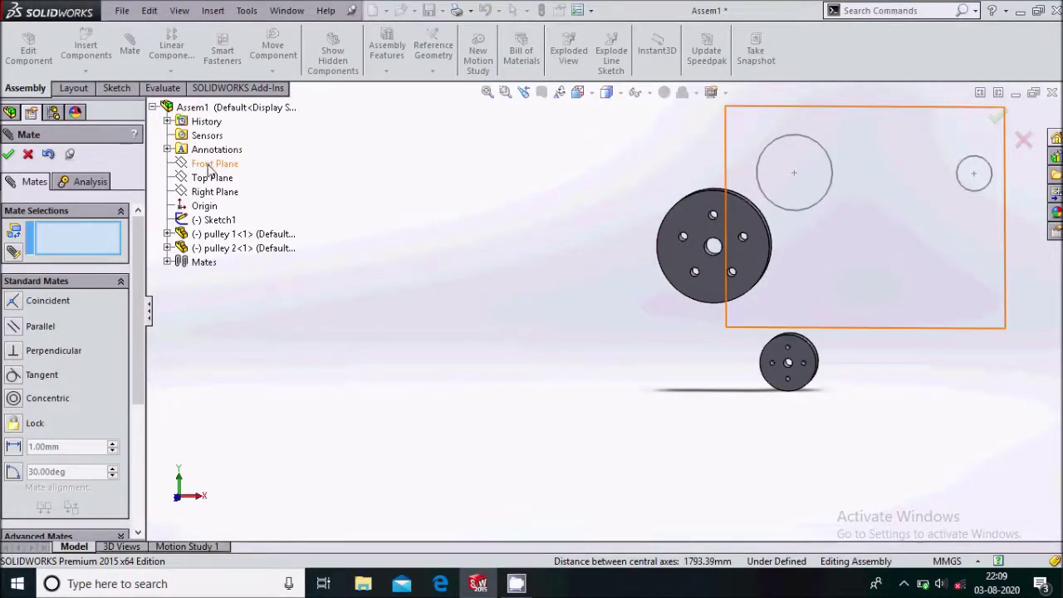
left_click(210, 165)
scroll(365, 216, "up", 3)
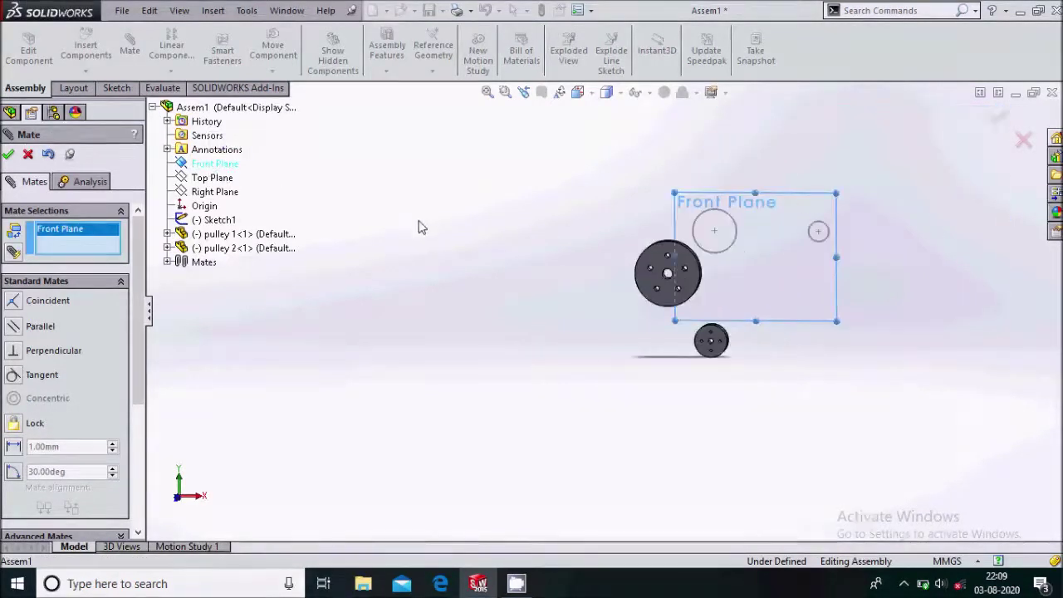
middle_click_drag(705, 229, 583, 280)
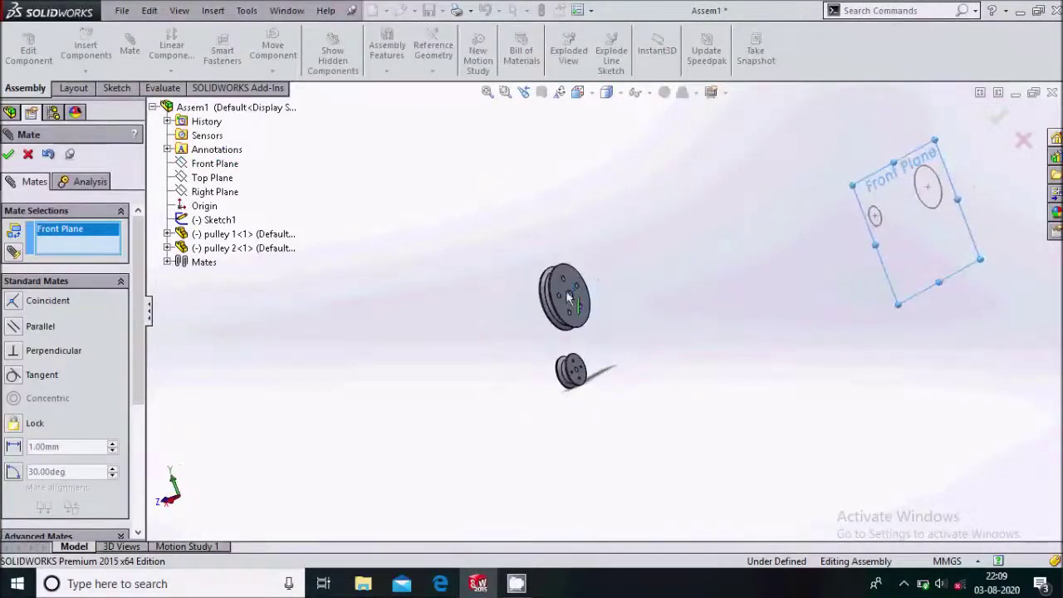
scroll(581, 280, "down", 3)
left_click(585, 271)
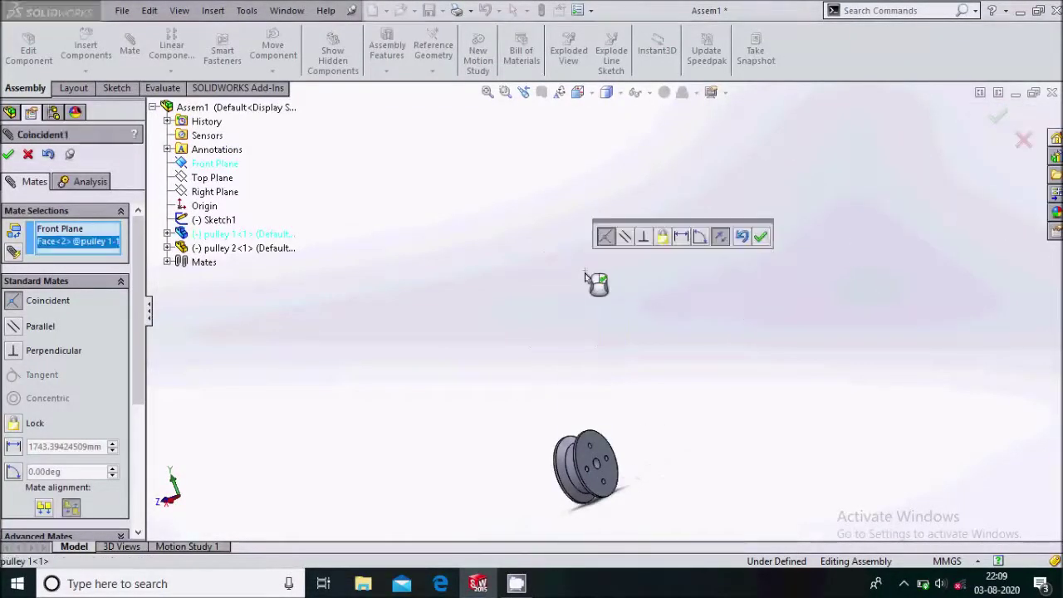
left_click(761, 236)
Mate the centre bore of pulley 2 concentric with the smaller circle of the layout sketch.
middle_click_drag(606, 290, 792, 281)
scroll(766, 286, "down", 3)
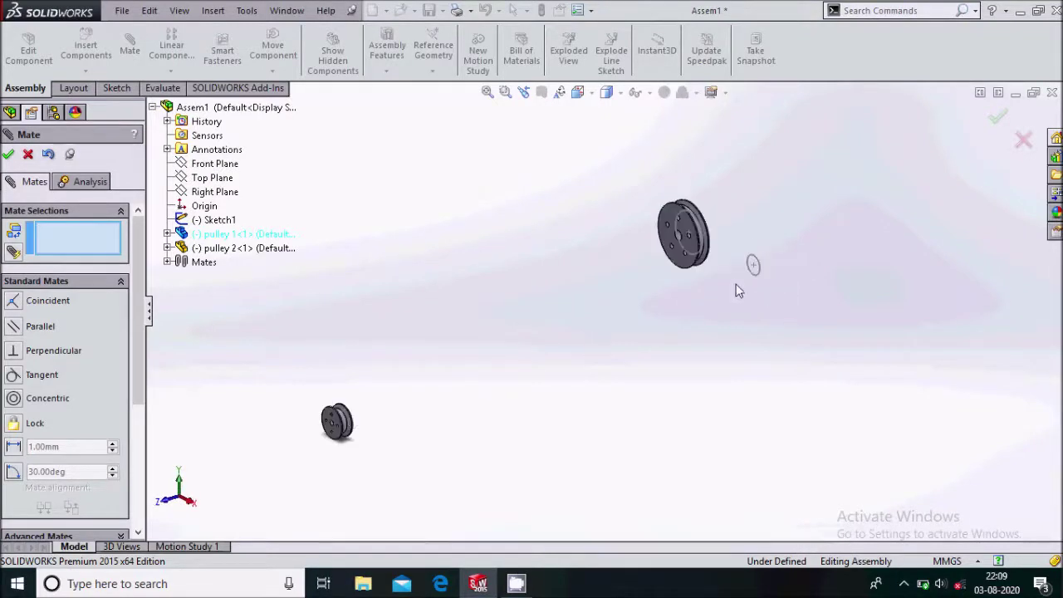
scroll(324, 440, "down", 10)
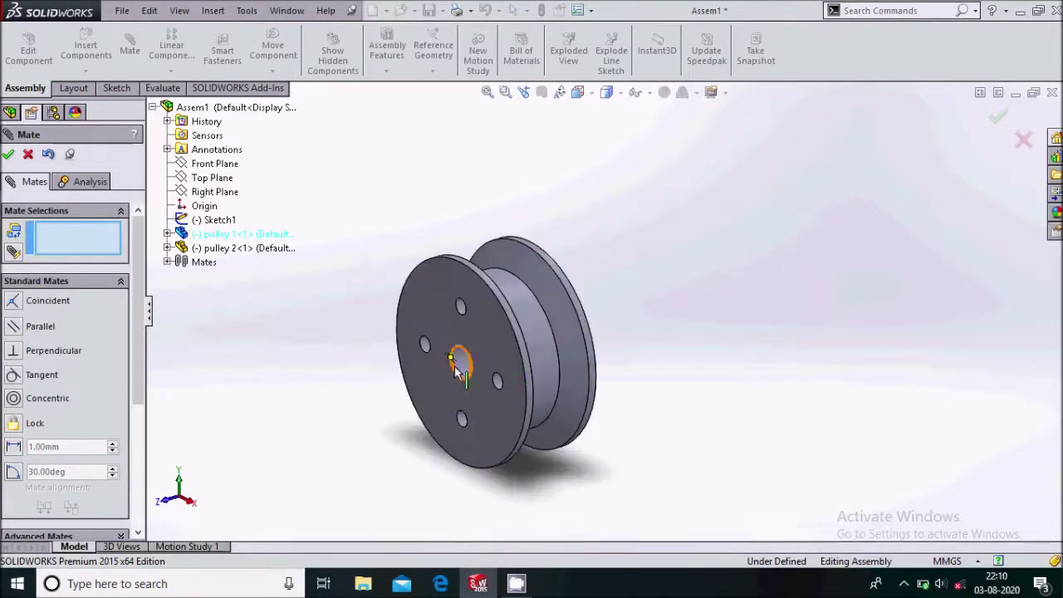
left_click(459, 369)
scroll(599, 332, "up", 10)
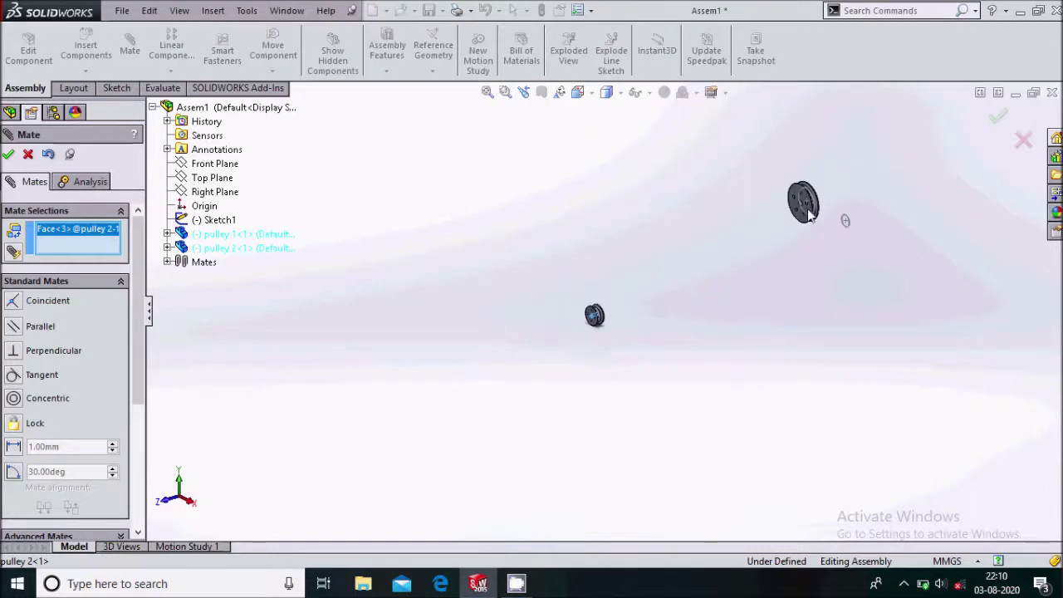
scroll(814, 272, "down", 2)
left_click(789, 291)
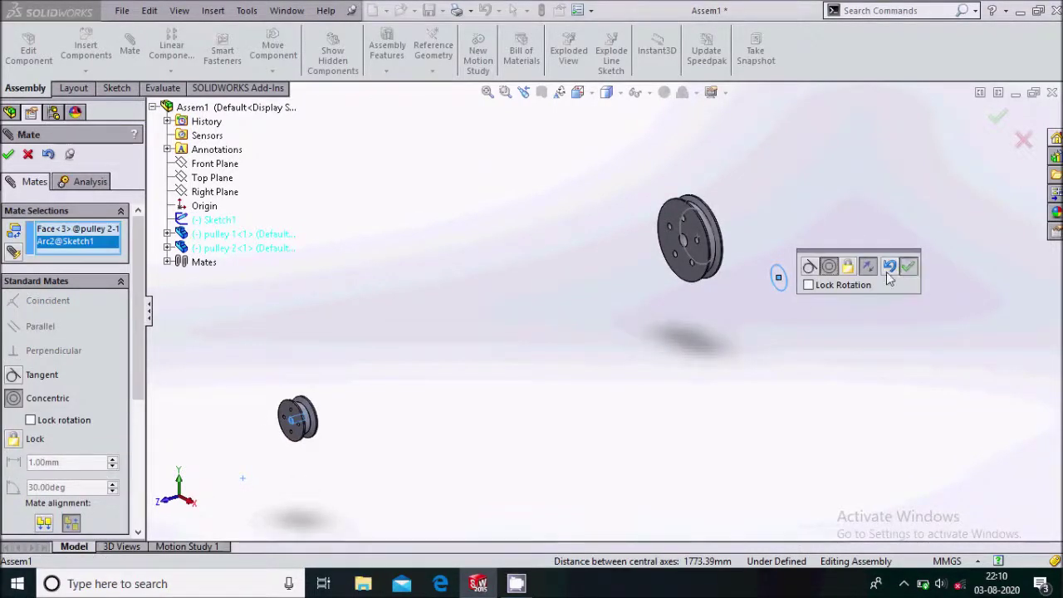
left_click(909, 267)
Mate the front faces of pulley 1 and pulley 2 coincident and leave the Mate command.
left_click(679, 268)
middle_click_drag(451, 380, 351, 411)
left_click(389, 398)
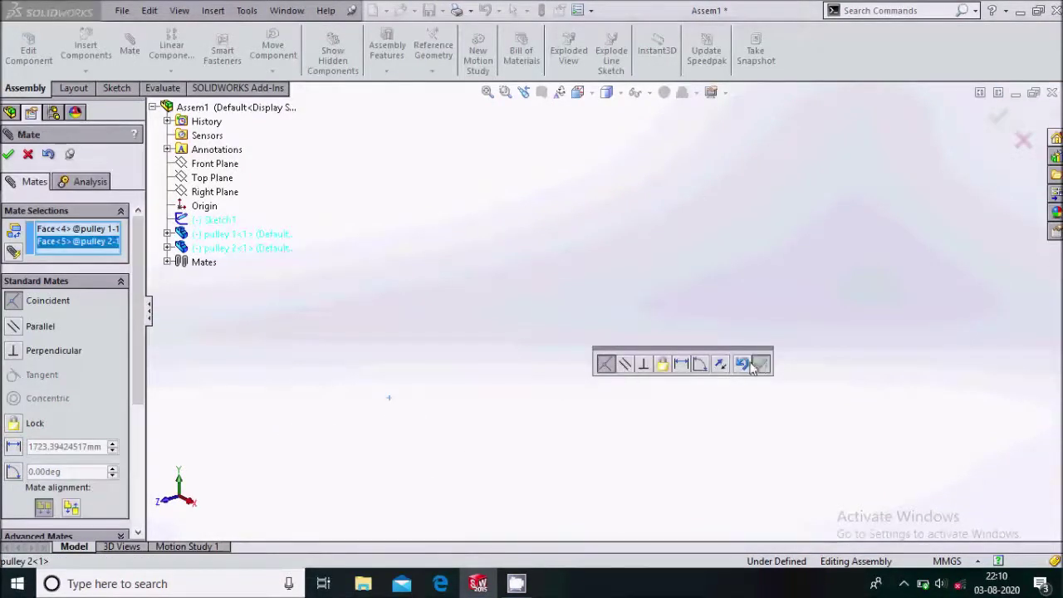
left_click(761, 363)
scroll(747, 286, "down", 3)
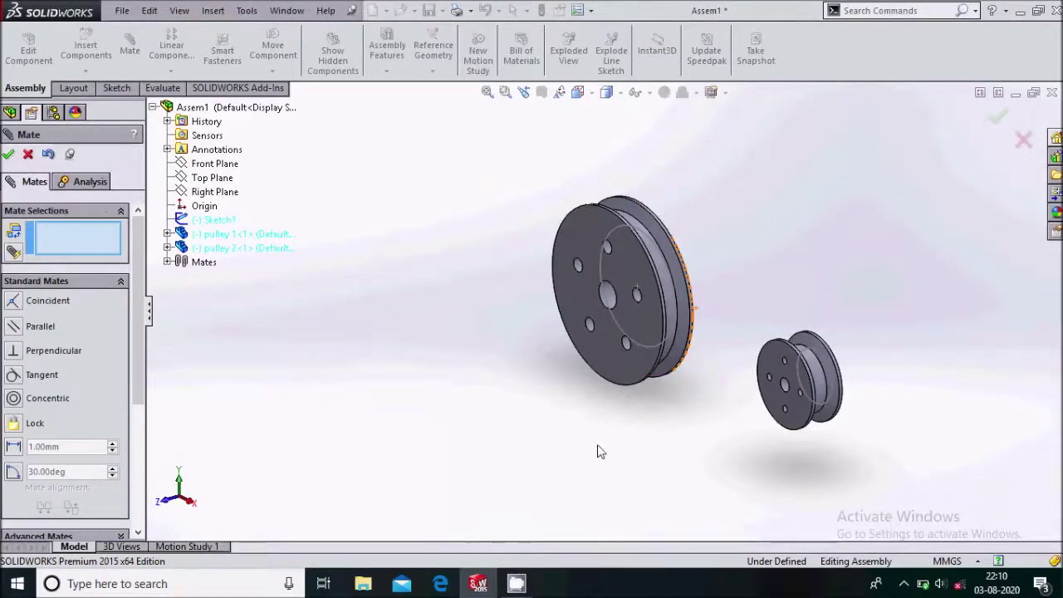
left_click(652, 349)
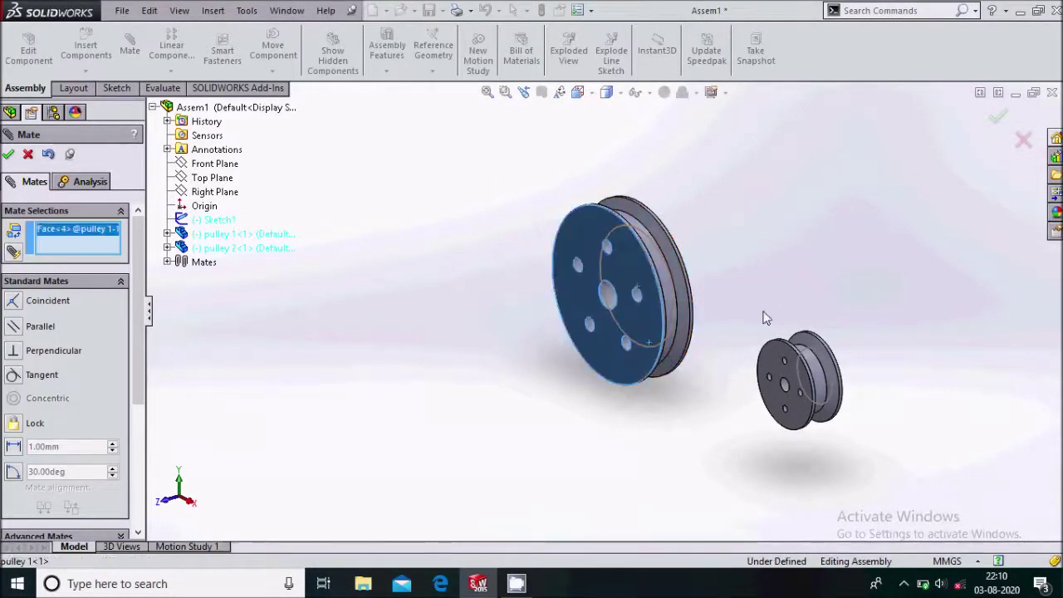
left_click(27, 155)
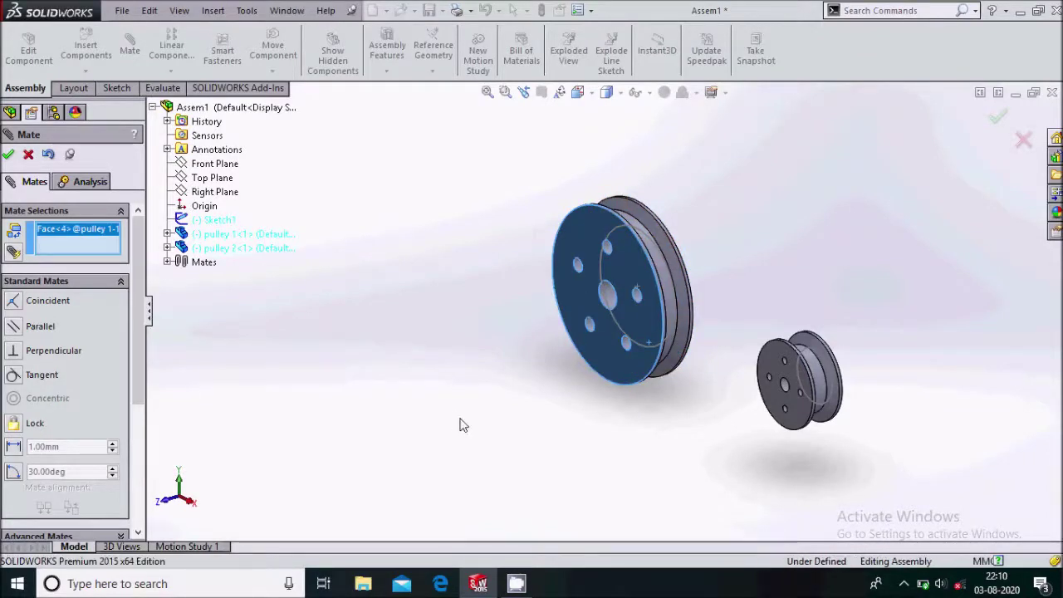
Hide the layout sketch containing the two circles.
left_click(646, 353)
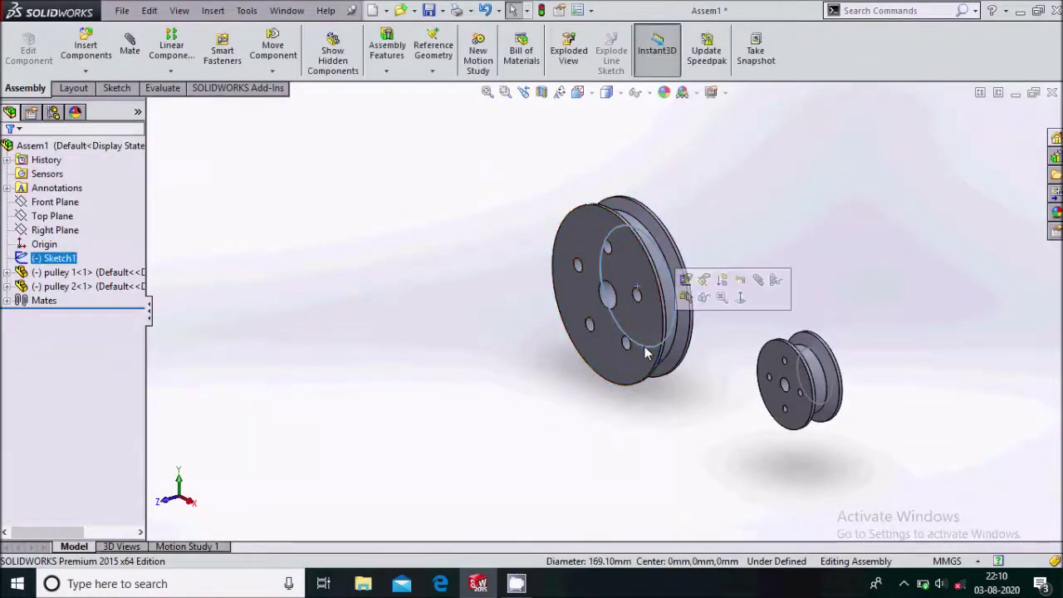
left_click(706, 306)
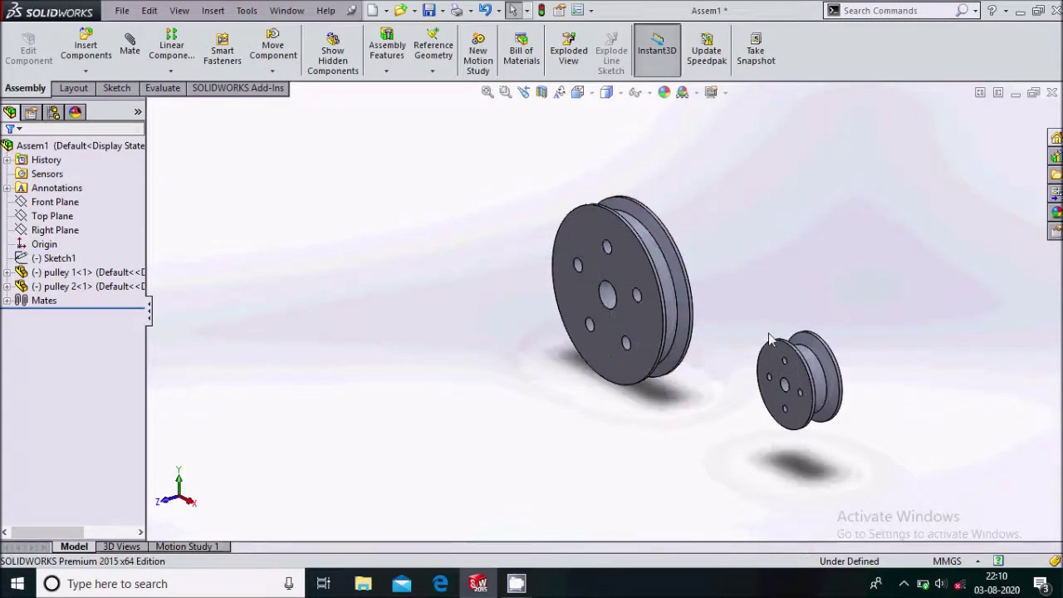
scroll(769, 341, "up", 3)
scroll(671, 346, "down", 2)
middle_click_drag(654, 267, 647, 258)
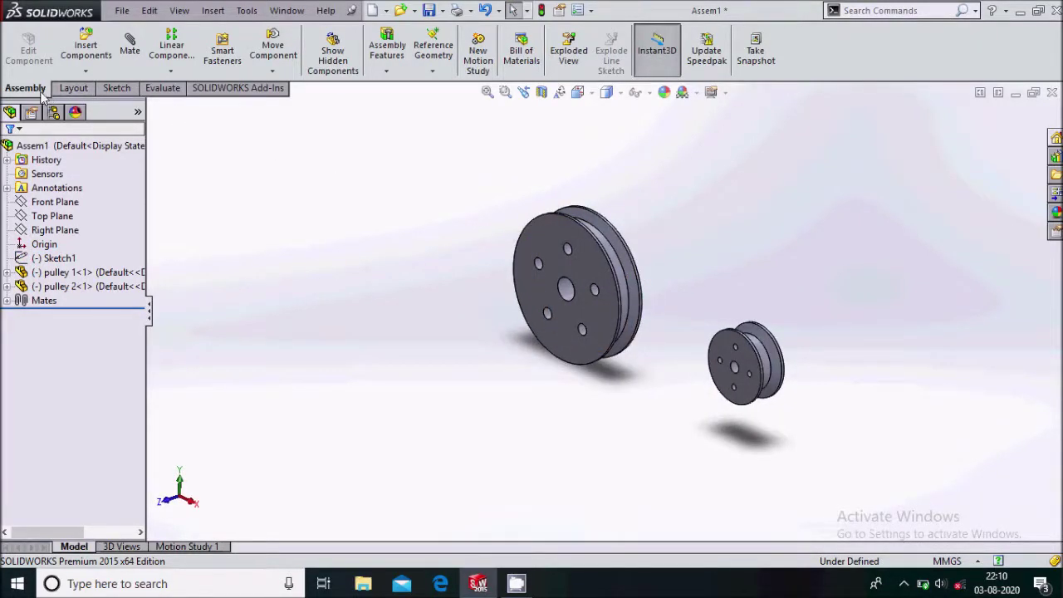
Start a Belt/Chain assembly feature and select the groove faces of pulley 1 and pulley 2 as belt members.
left_click(387, 52)
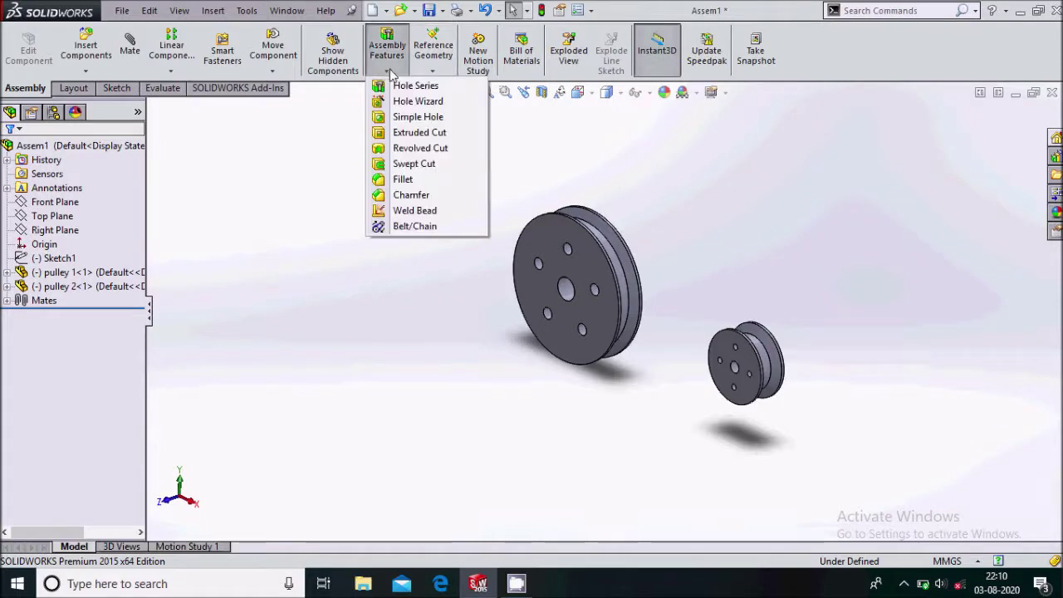
left_click(424, 227)
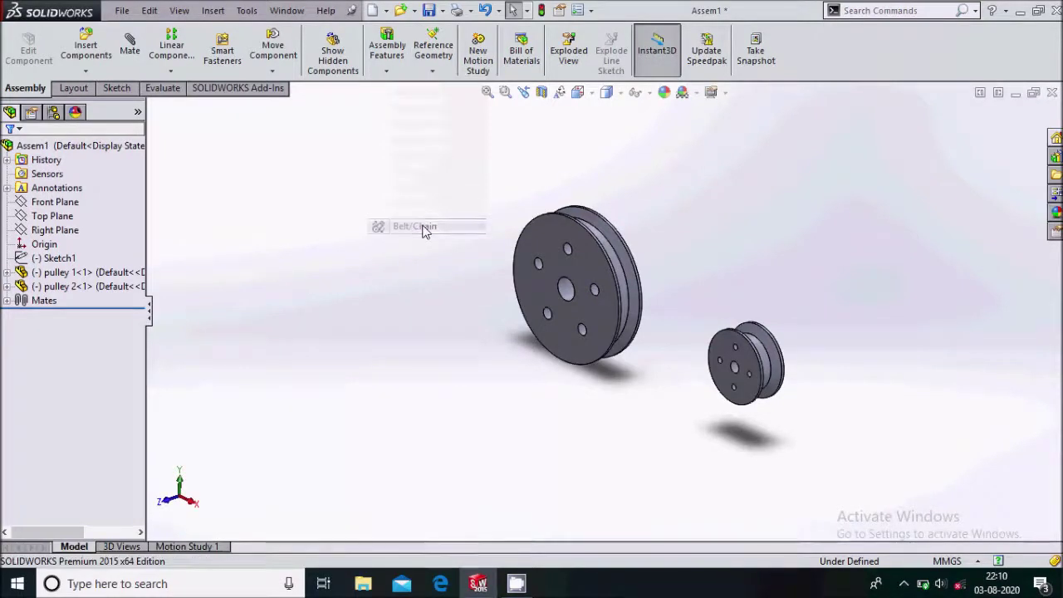
scroll(619, 280, "down", 2)
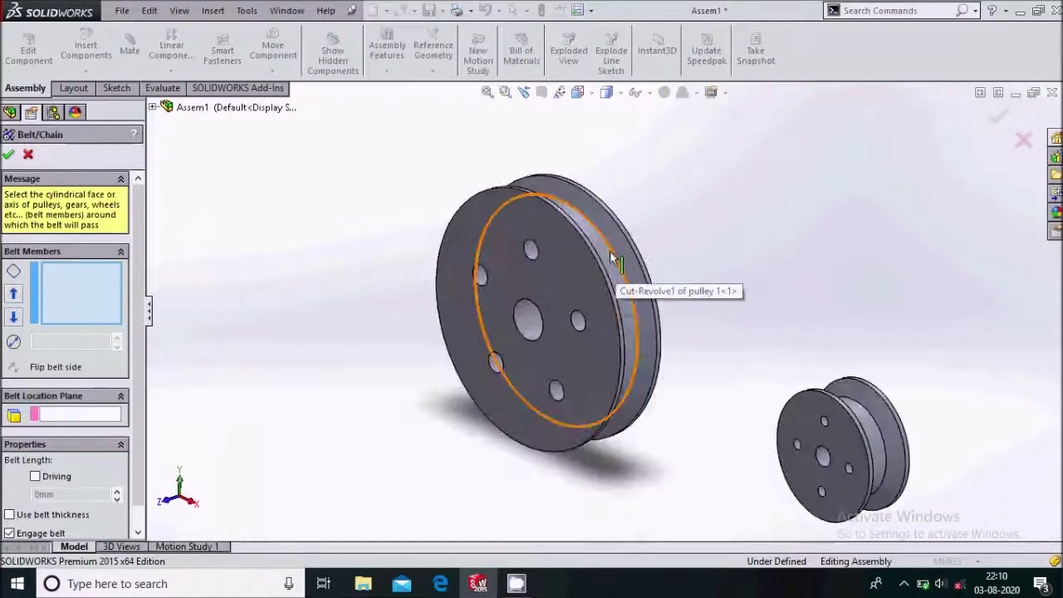
scroll(611, 281, "down", 2)
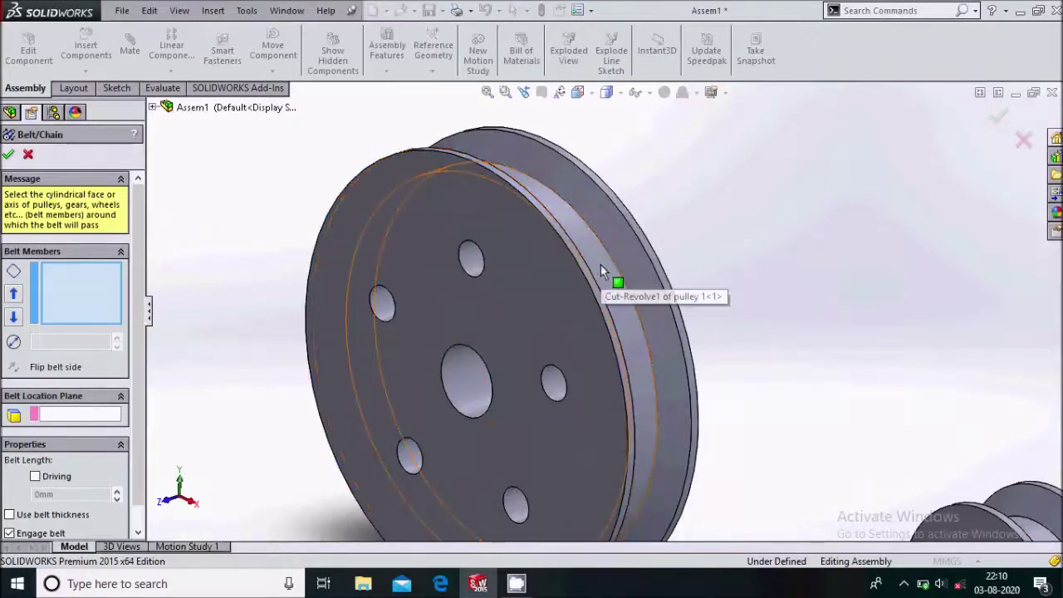
scroll(609, 242, "up", 3)
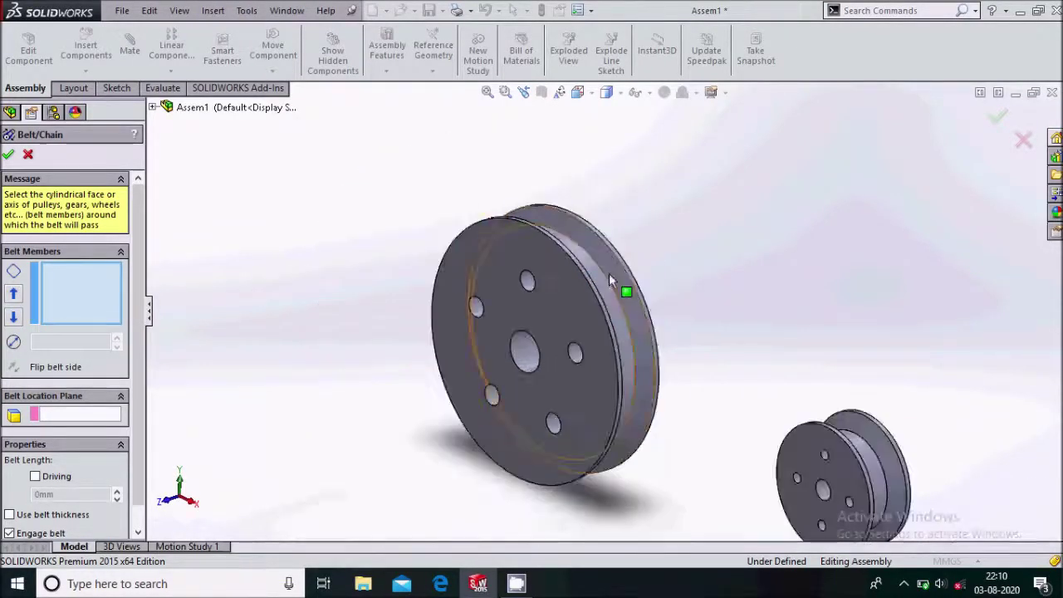
scroll(609, 274, "down", 3)
left_click(596, 295)
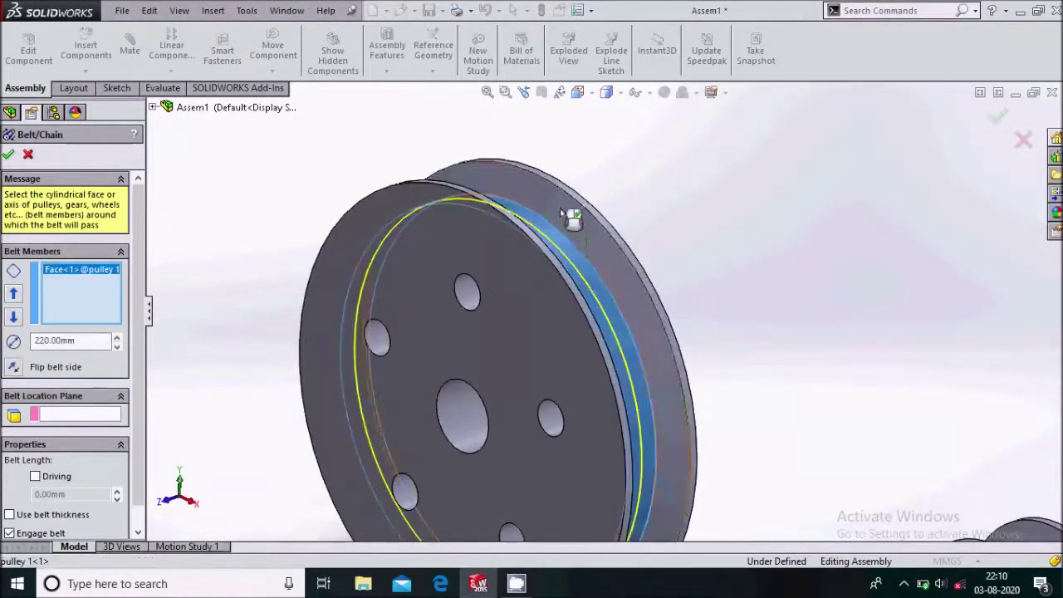
scroll(572, 225, "up", 3)
scroll(715, 407, "down", 3)
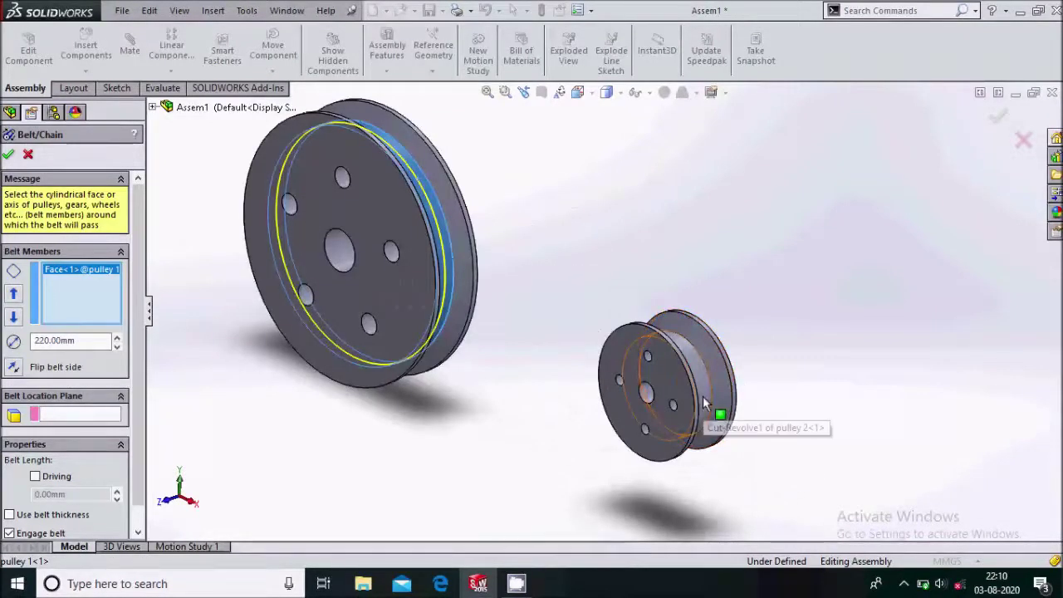
left_click(705, 402)
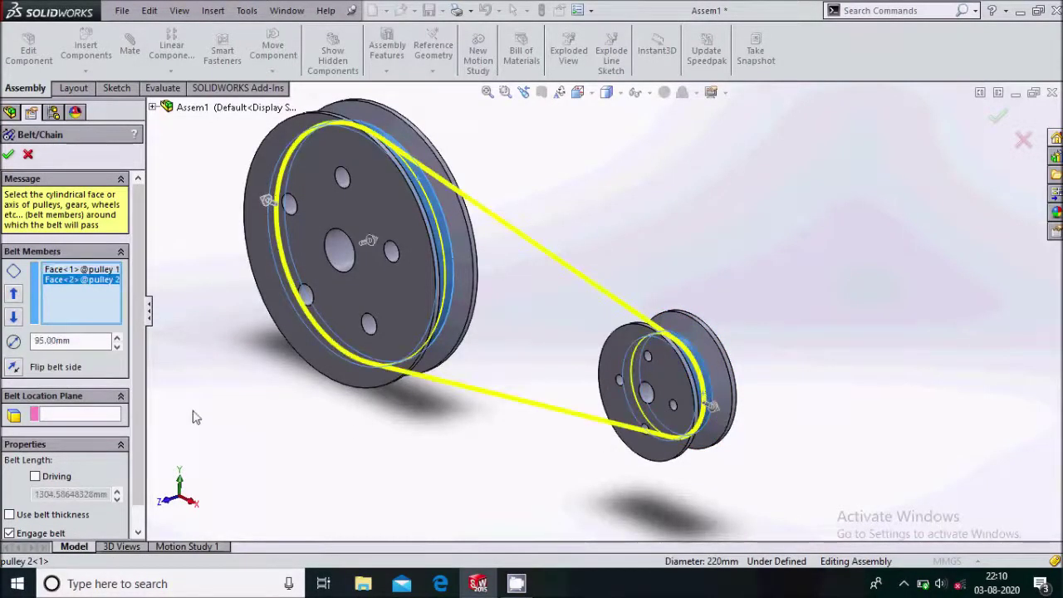
Finish the Belt/Chain feature with Engage belt and Create belt part enabled, saving the assembly as "v-belt dive".
scroll(139, 419, "down", 1)
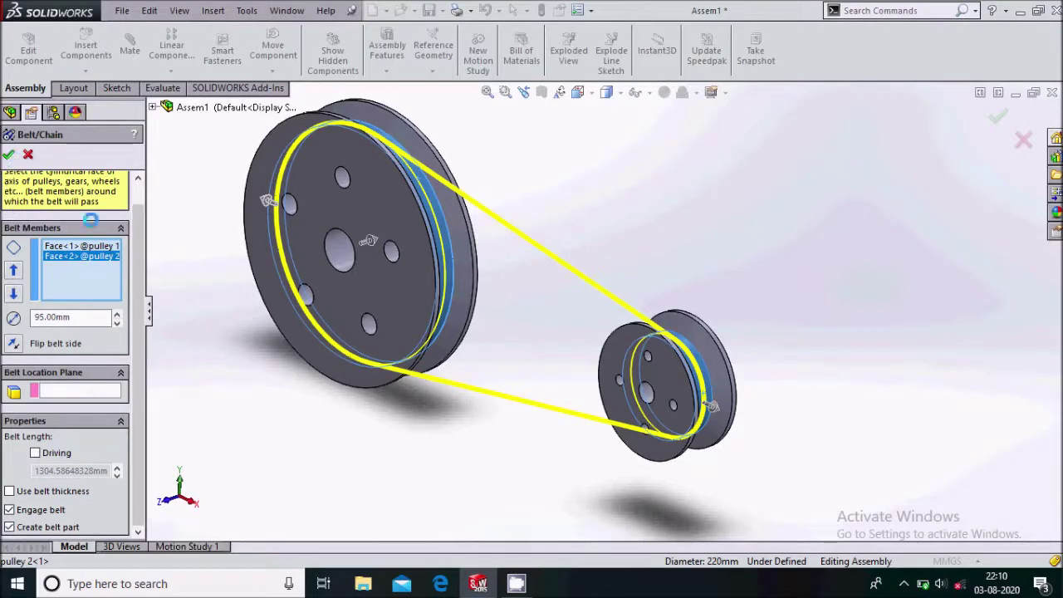
left_click(548, 309)
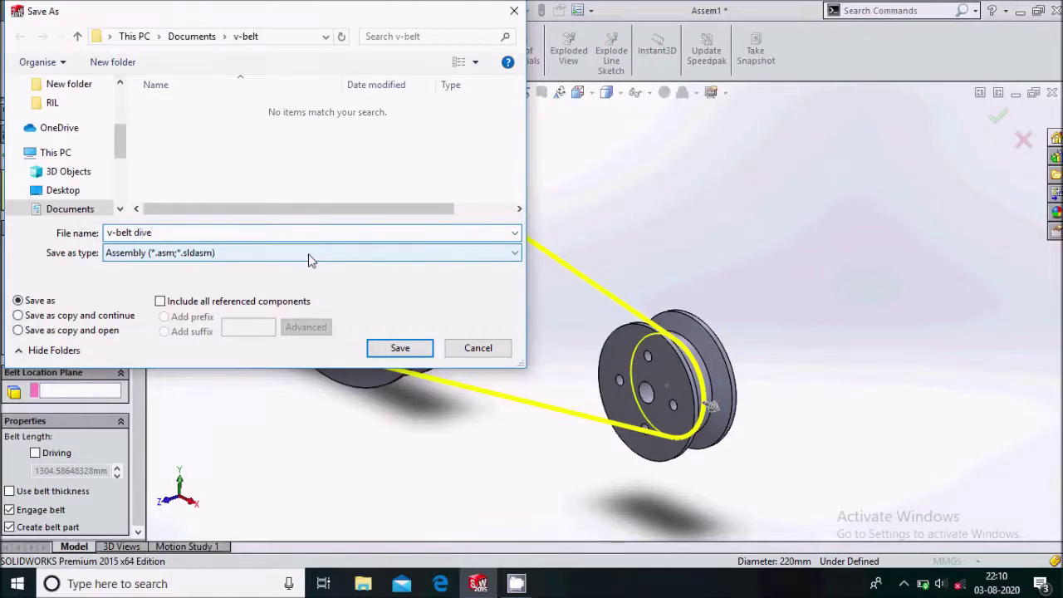
key("Return")
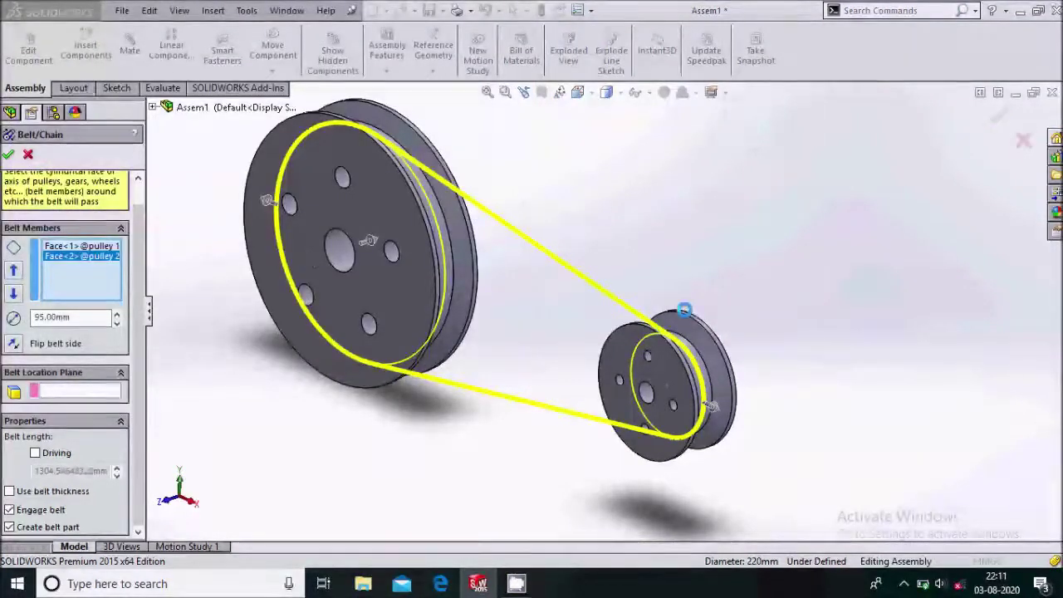
Open the belt part under the Belt1 feature in its own window.
scroll(745, 296, "up", 3)
left_click(125, 315)
left_click(7, 315)
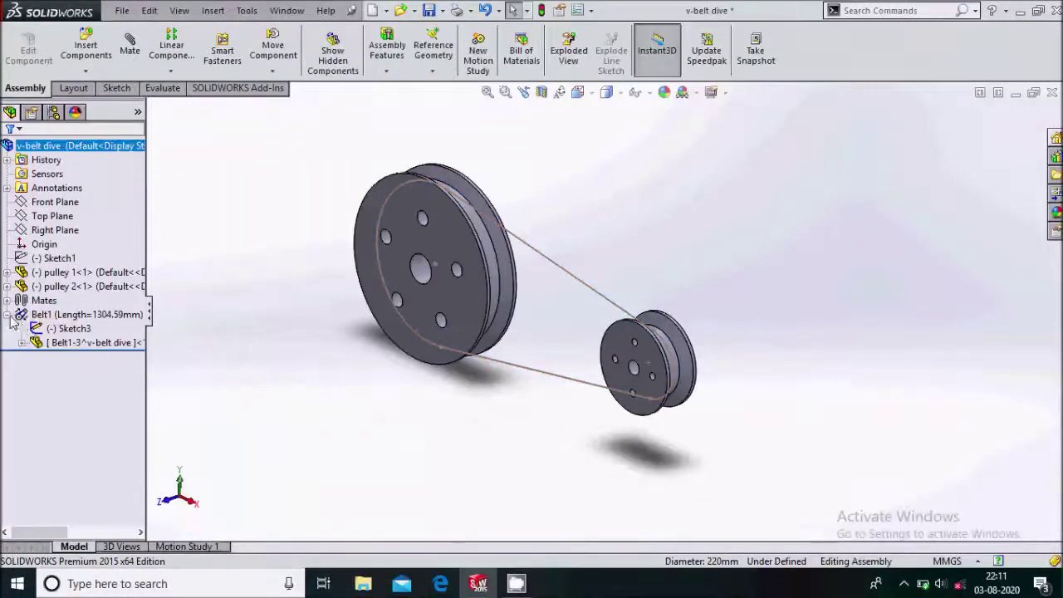
right_click(56, 347)
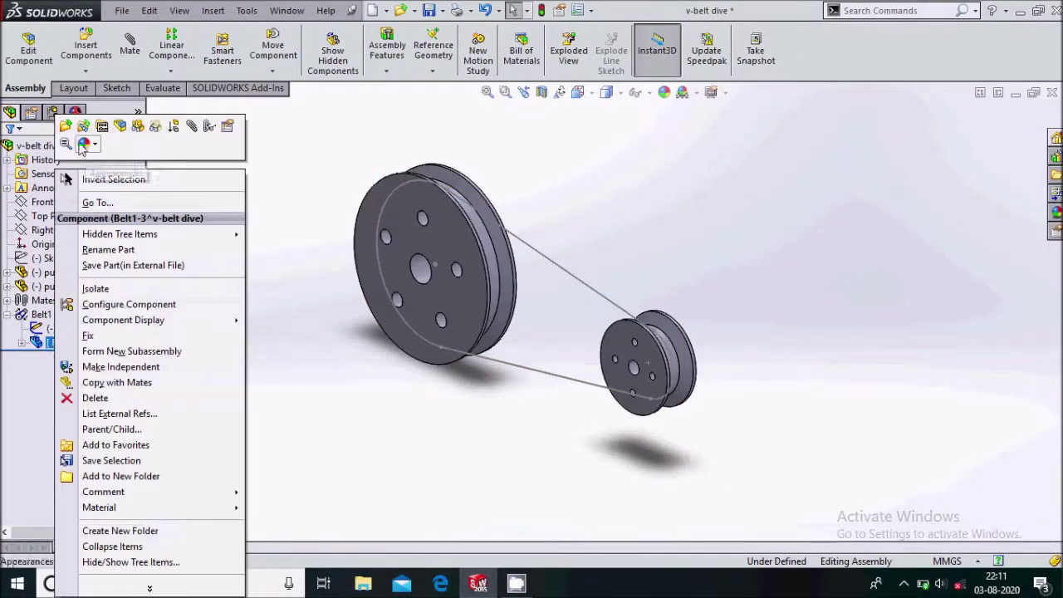
left_click(66, 127)
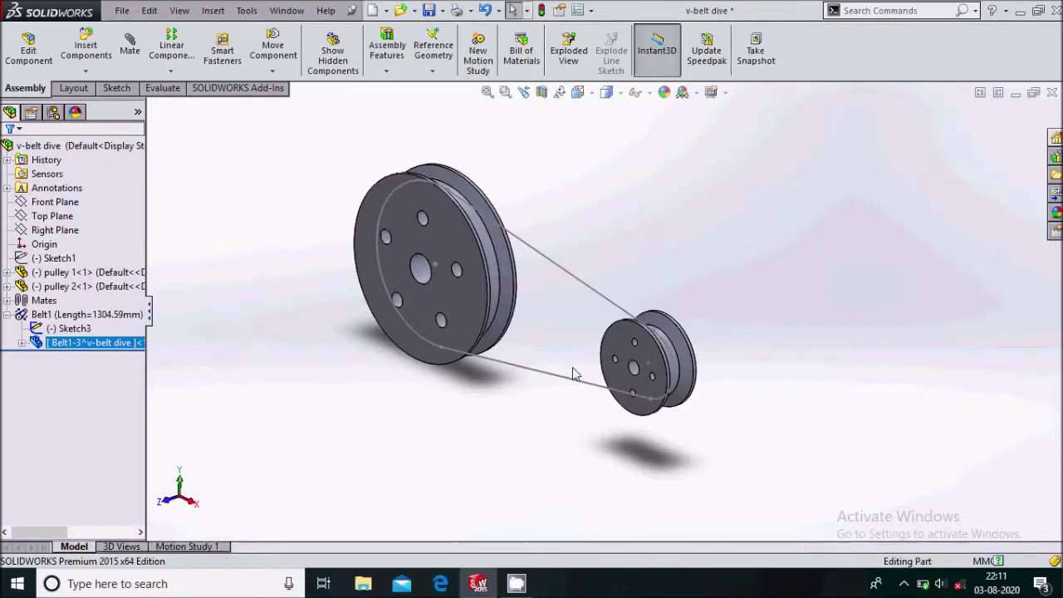
scroll(507, 233, "up", 3)
scroll(806, 315, "down", 3)
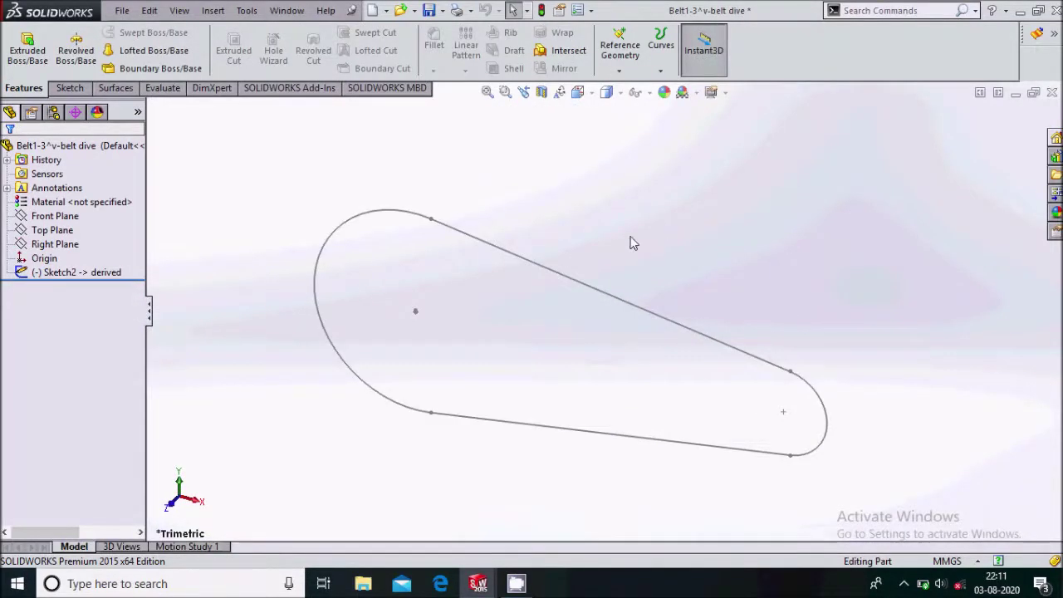
Create a reference plane parallel to the Right Plane through the upper line's endpoint on the large arc of the belt path.
left_click(72, 249)
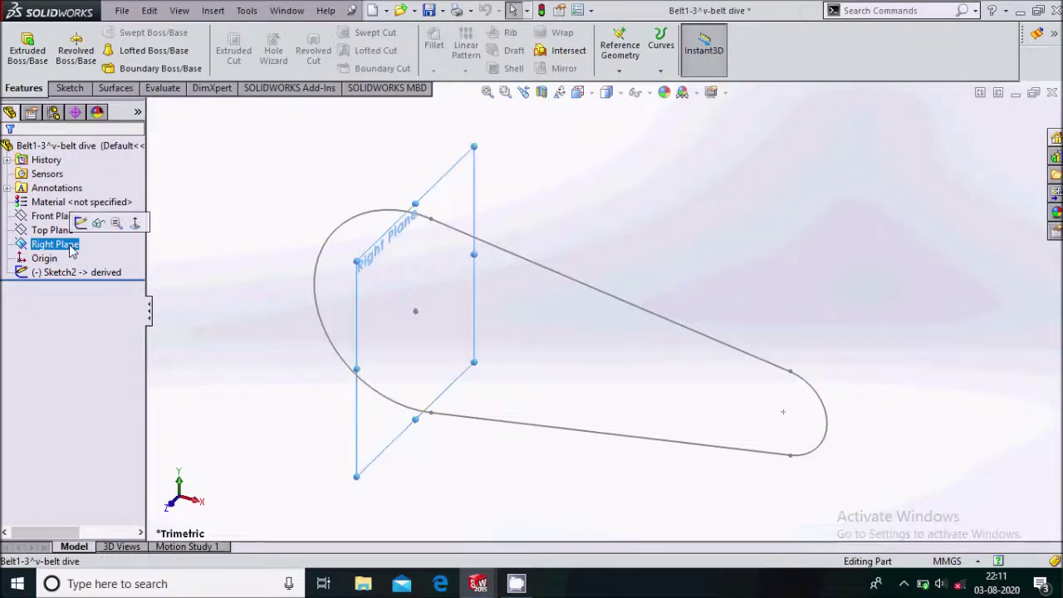
left_click(619, 71)
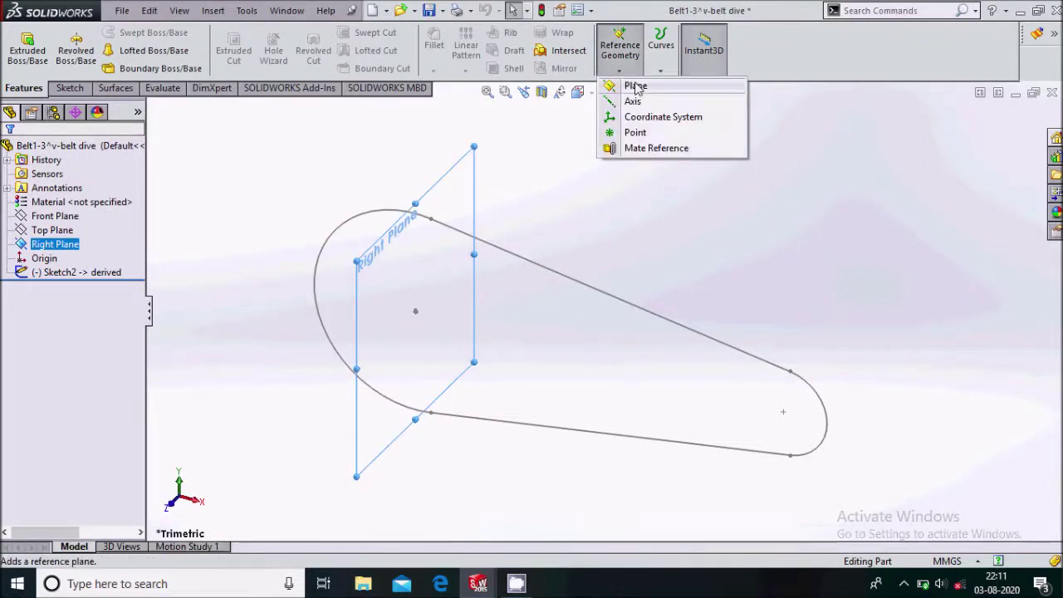
left_click(636, 86)
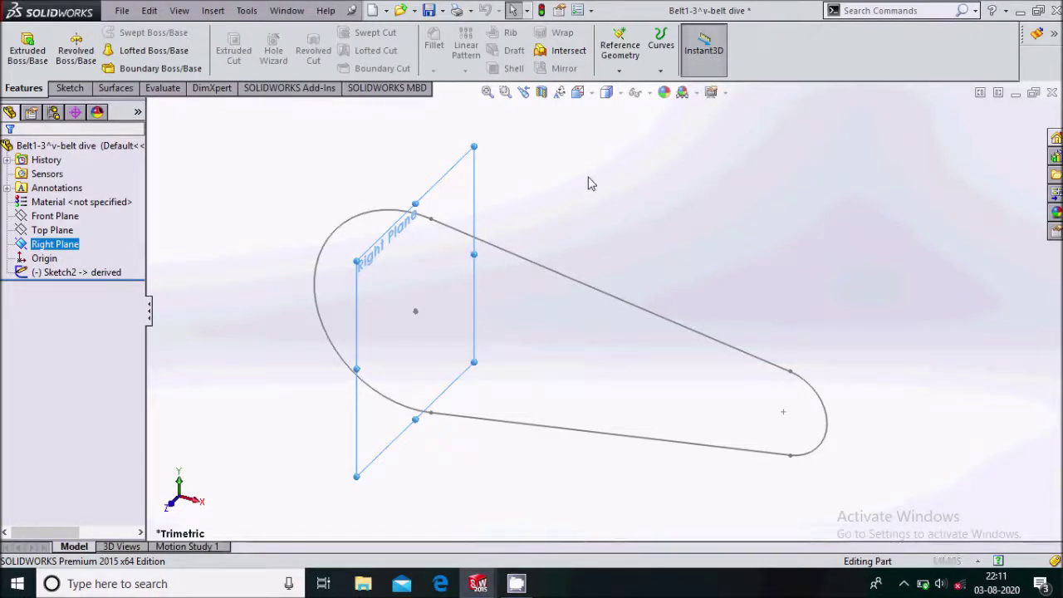
scroll(438, 237, "down", 3)
left_click(446, 225)
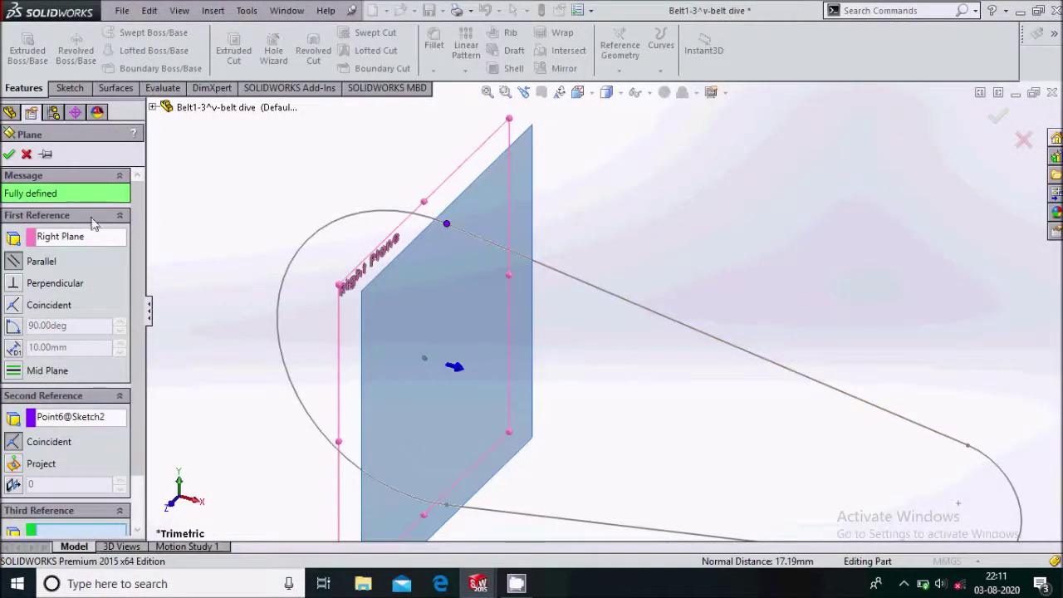
left_click(8, 155)
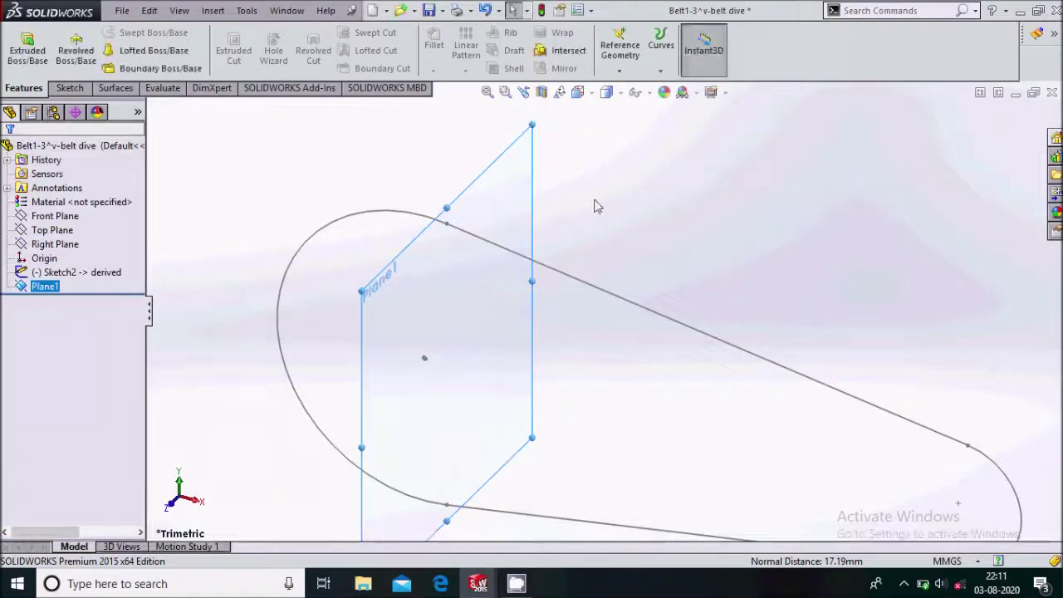
Sketch a half belt profile on the new plane: 14 mm bottom line, 21 mm slanted side, 14 mm top, and a 20 mm vertical to the bottom midpoint (all about).
left_click(568, 158)
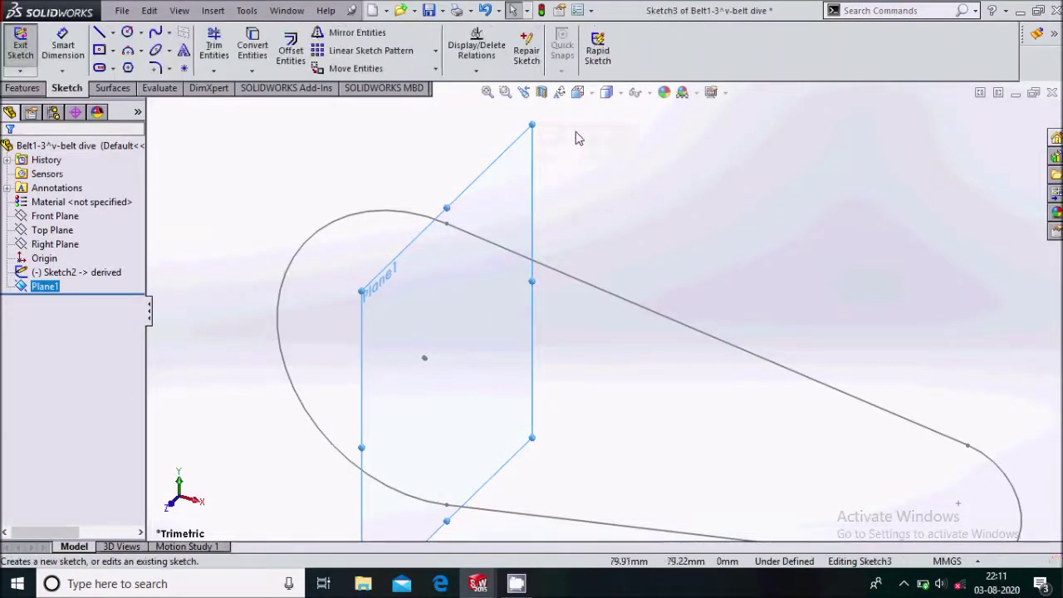
left_click(592, 93)
left_click(657, 171)
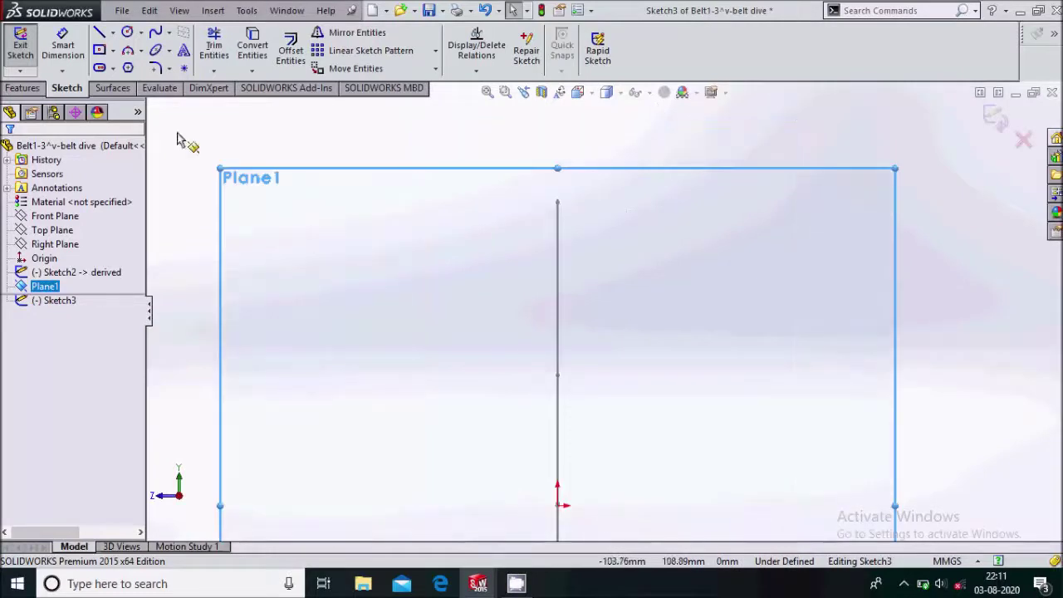
left_click(99, 35)
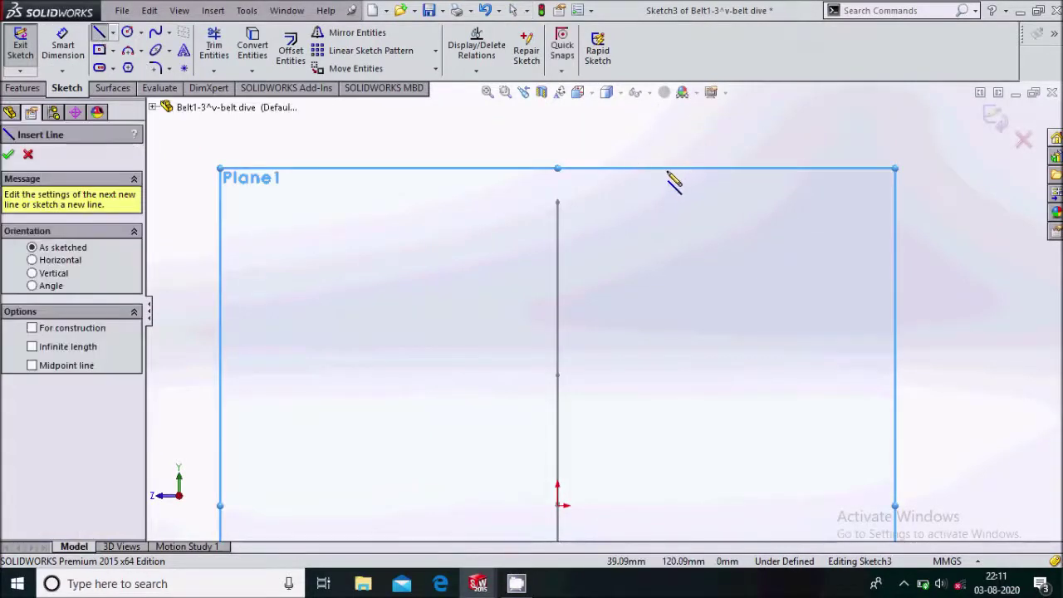
left_click(673, 217)
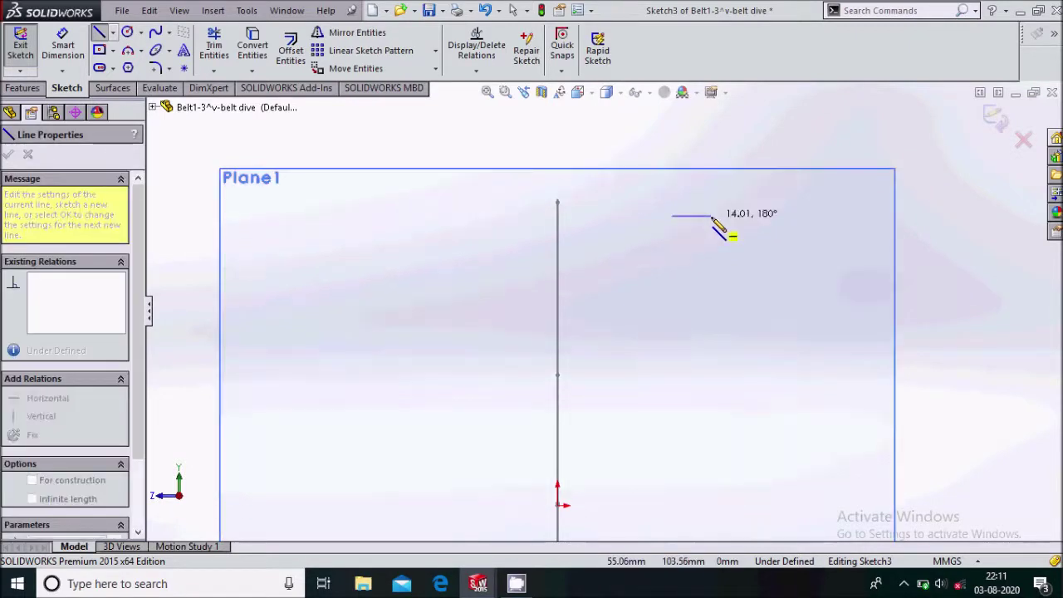
left_click(712, 216)
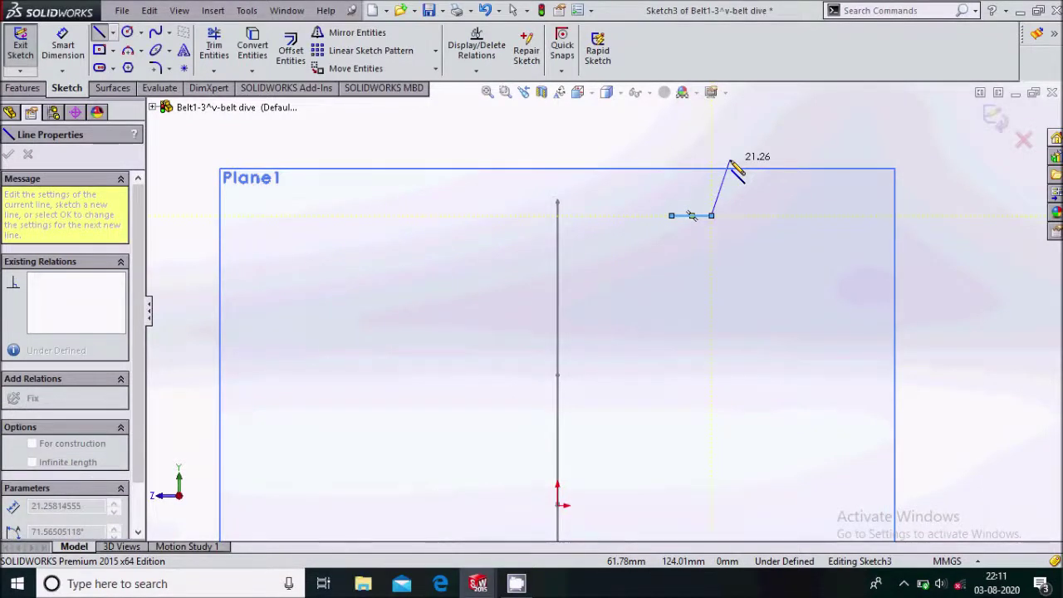
left_click(731, 159)
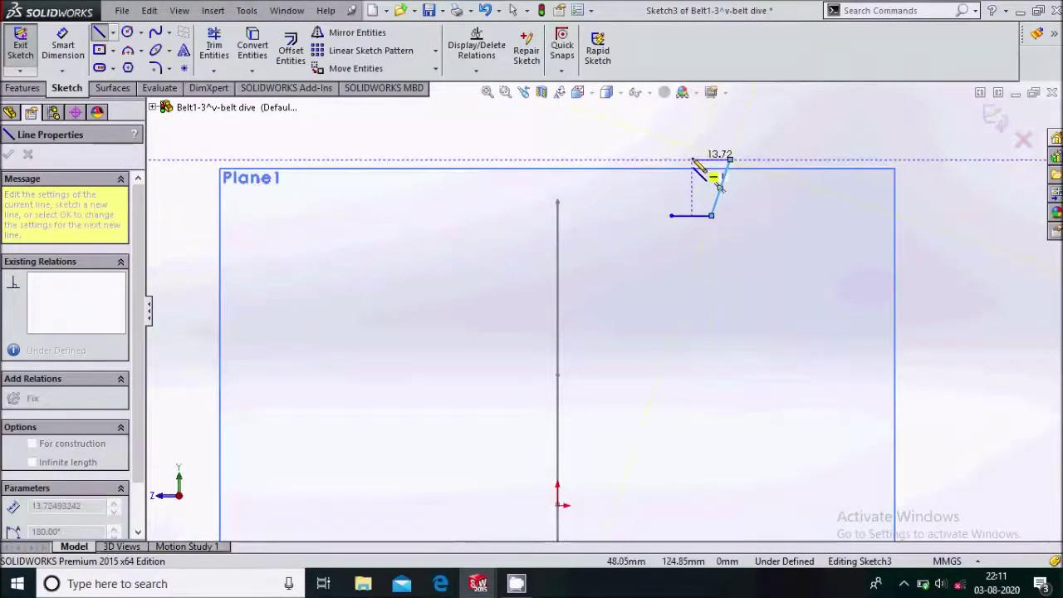
left_click(691, 159)
left_click(701, 223)
left_click(692, 216)
key("Escape")
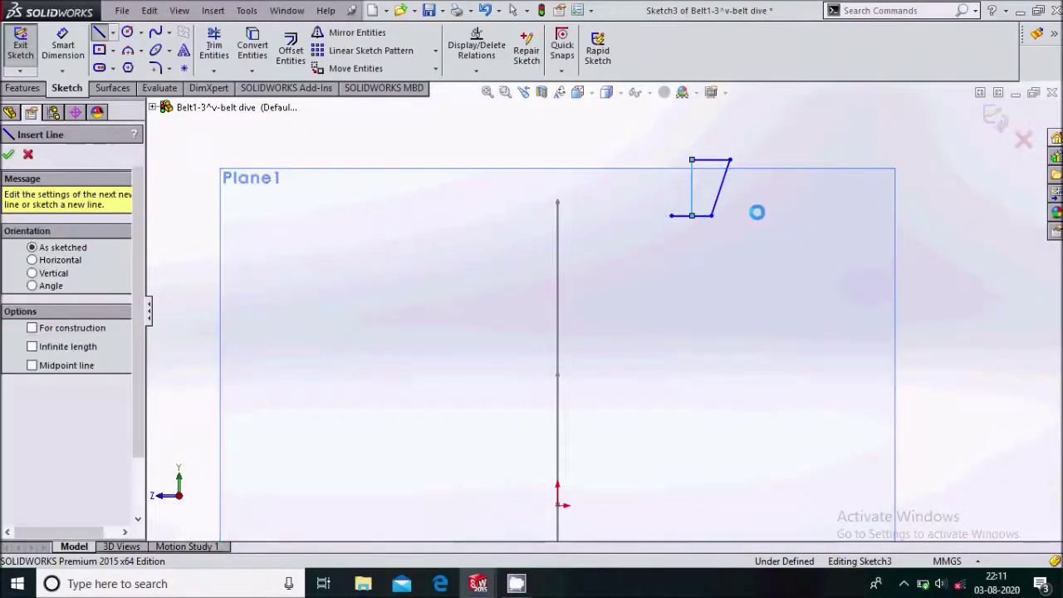
key("Escape")
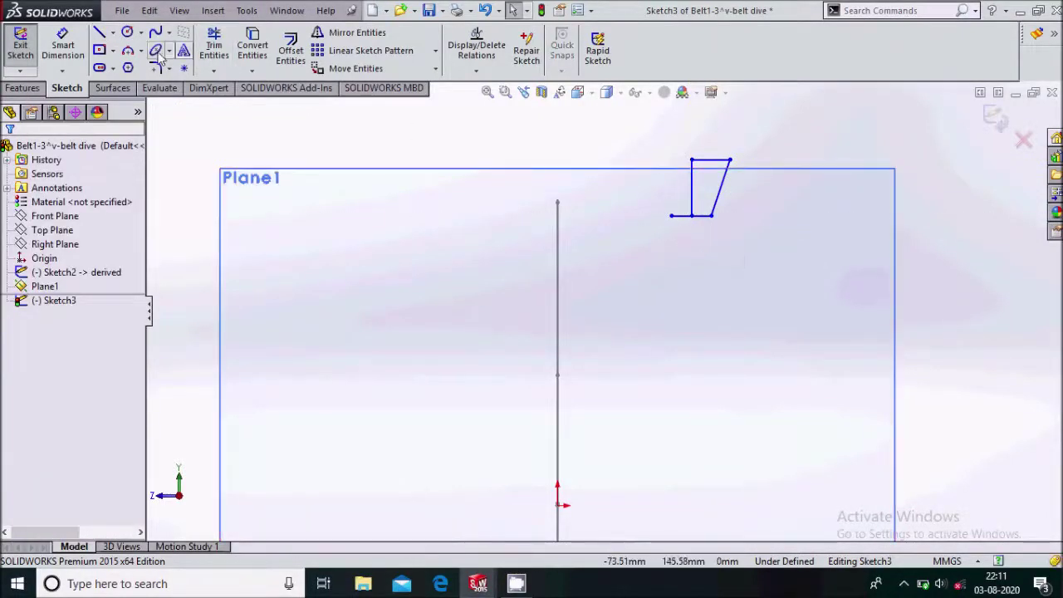
Trim the bottom line's overhang beyond the vertical line and convert the vertical line to construction geometry.
left_click(215, 46)
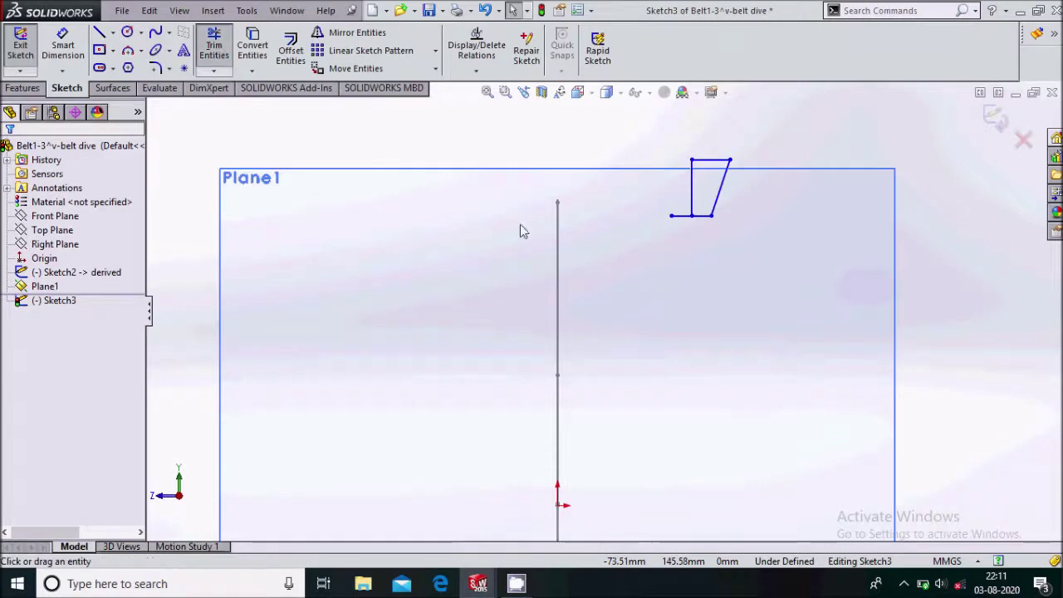
left_click(681, 218)
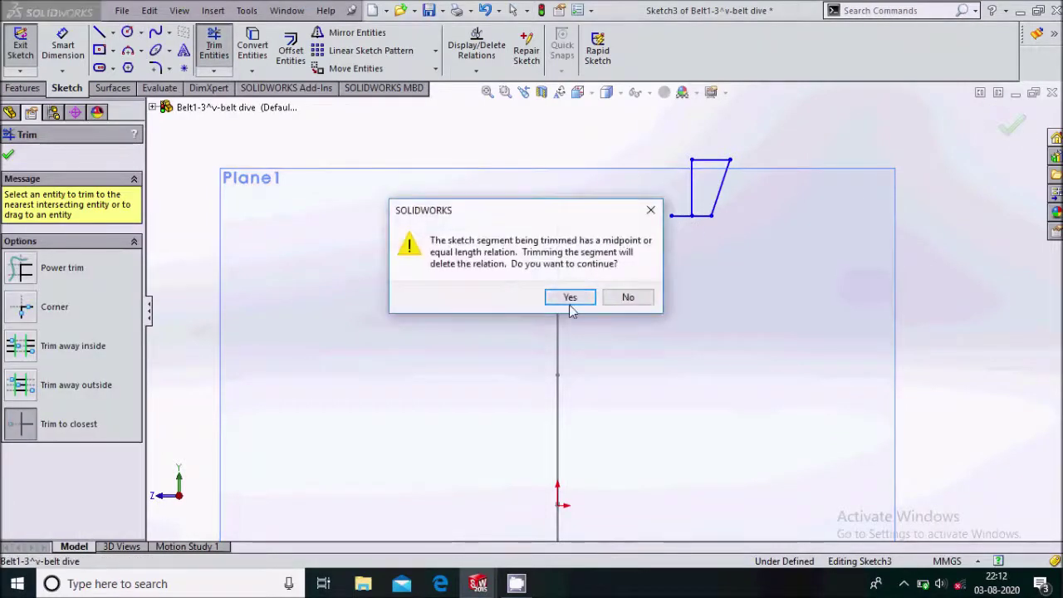
left_click(569, 299)
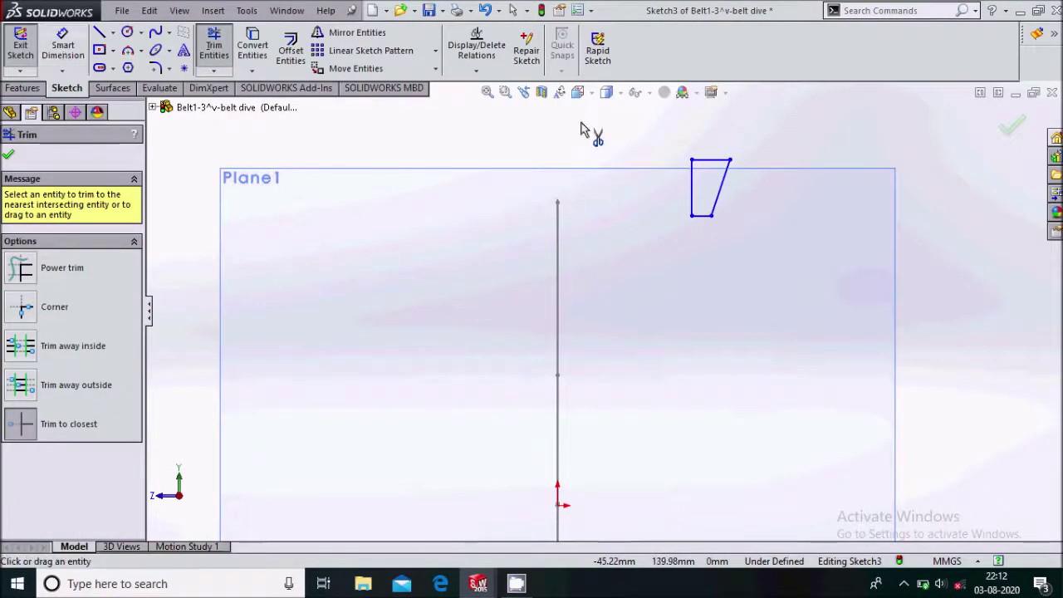
left_click(9, 155)
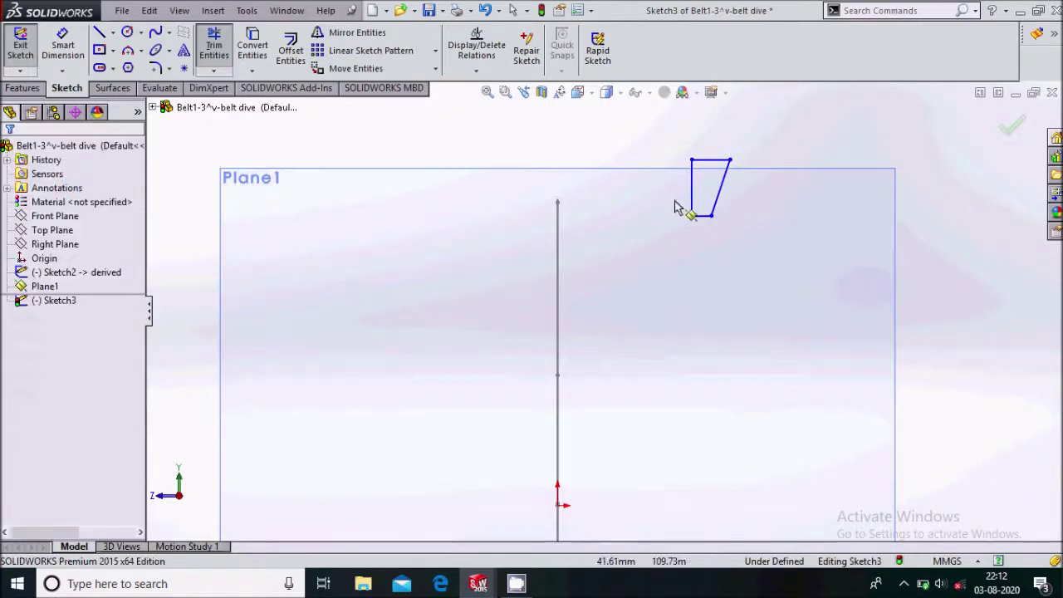
left_click(692, 173)
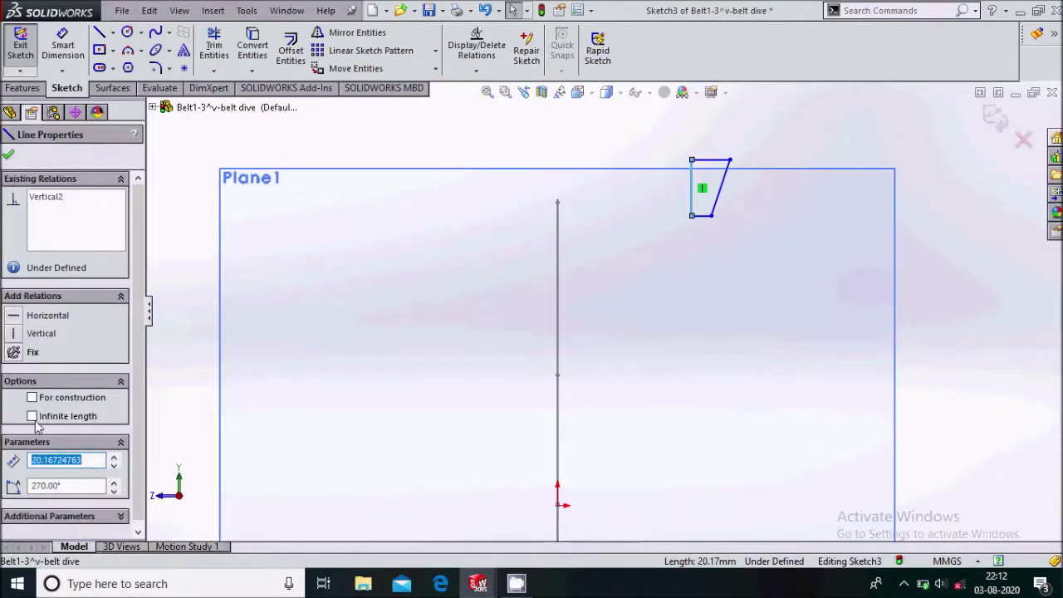
left_click(32, 398)
left_click(8, 156)
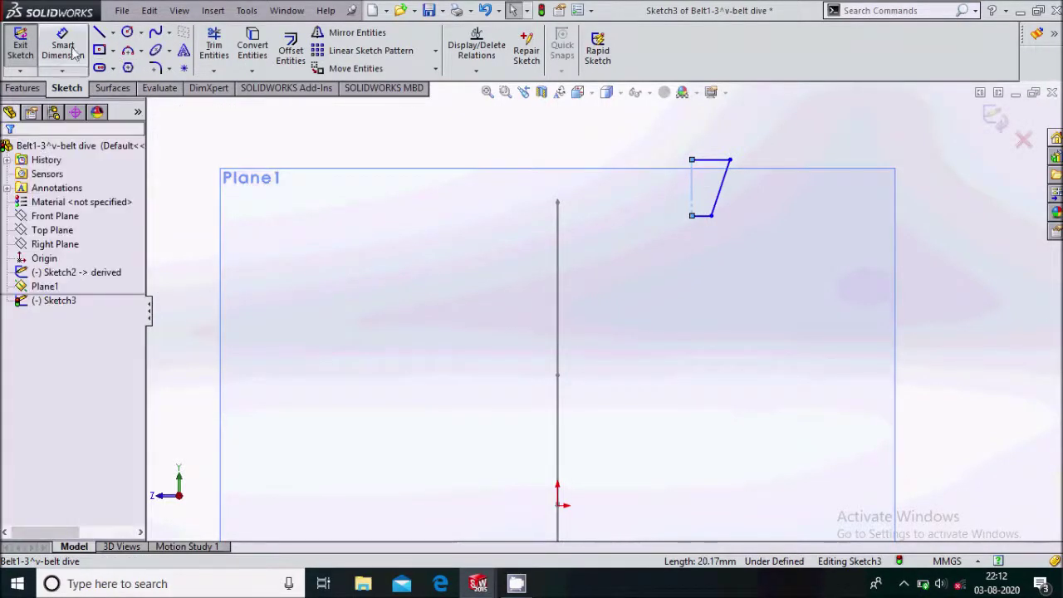
Dimension the half belt profile's top line to 20 mm and its bottom line to 10 mm.
left_click(722, 158)
left_click(712, 143)
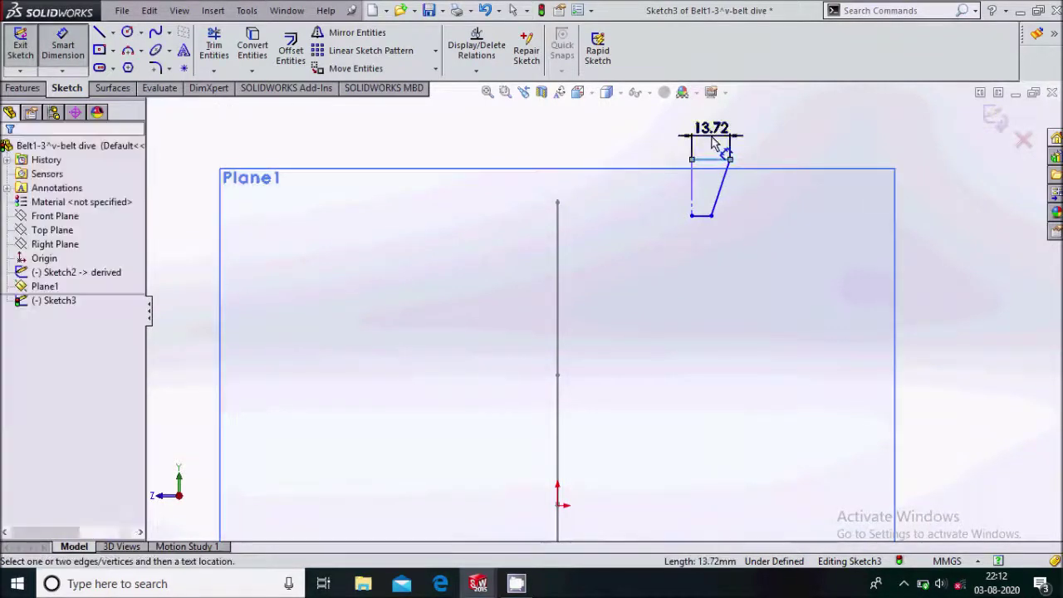
type("20")
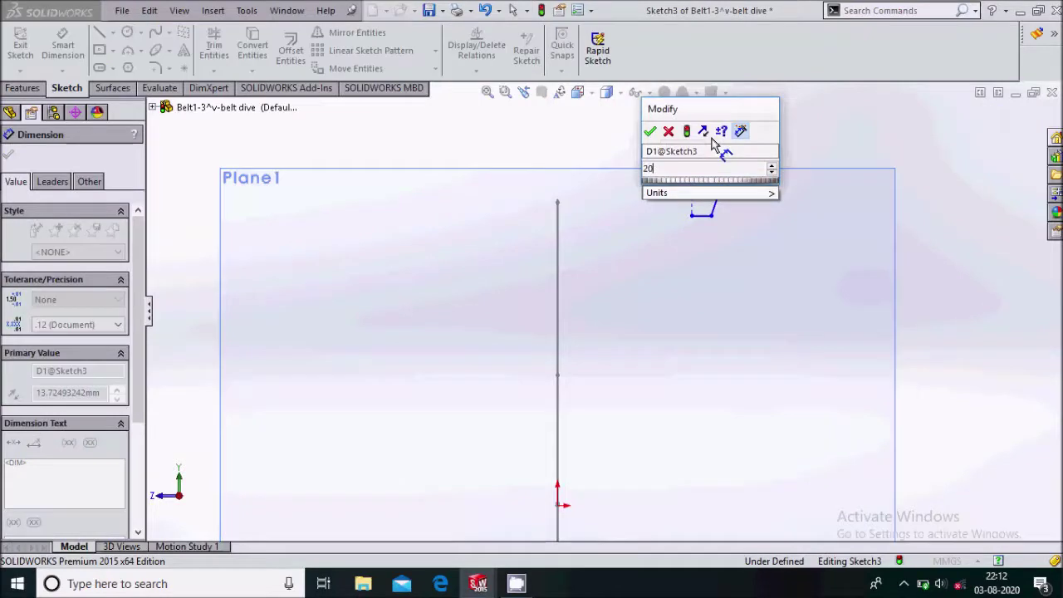
key("Return")
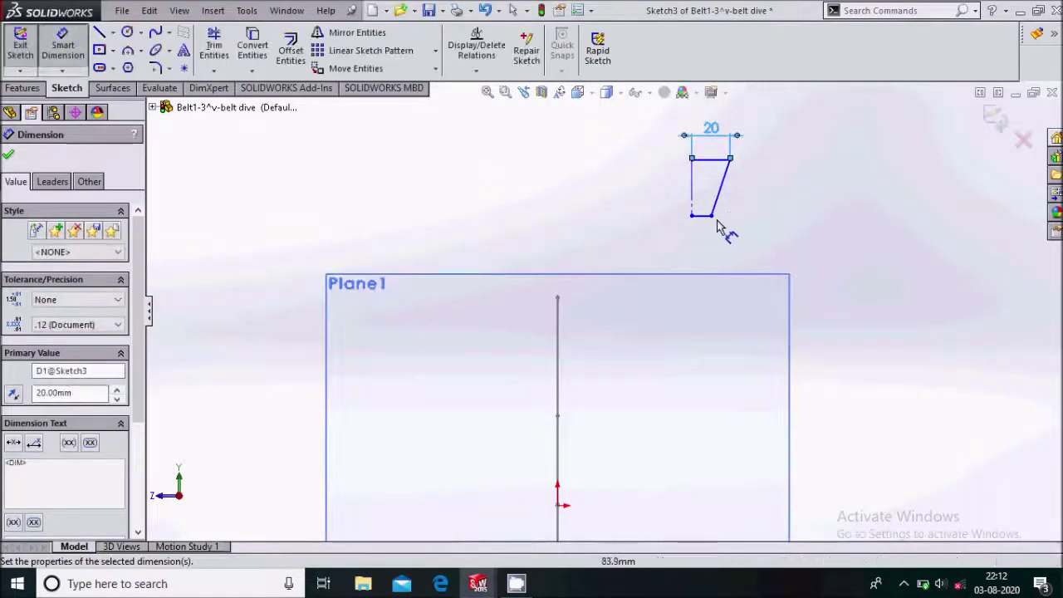
left_click(702, 218)
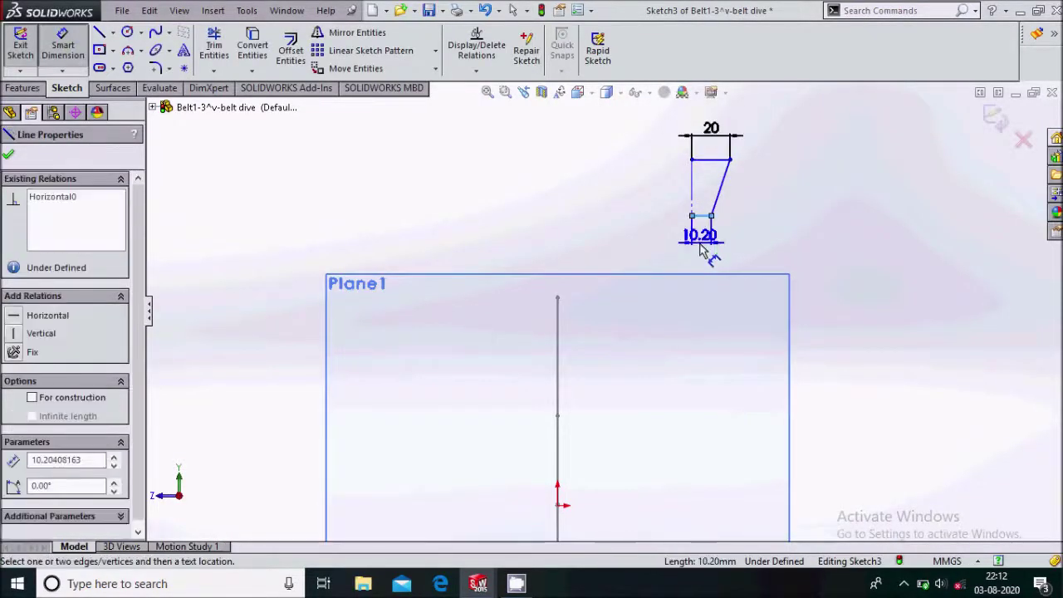
left_click(700, 251)
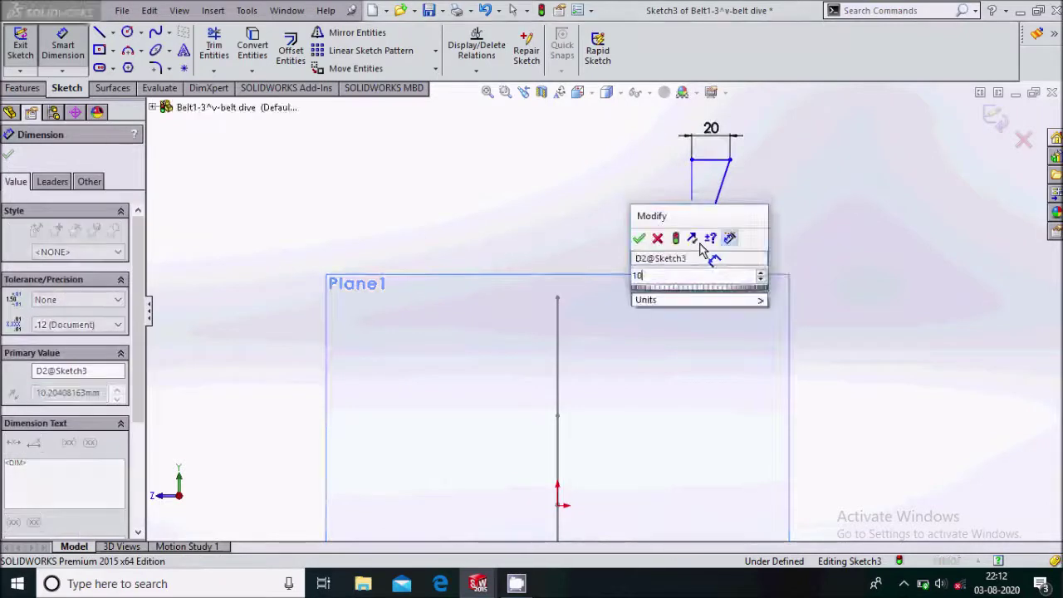
key("Return")
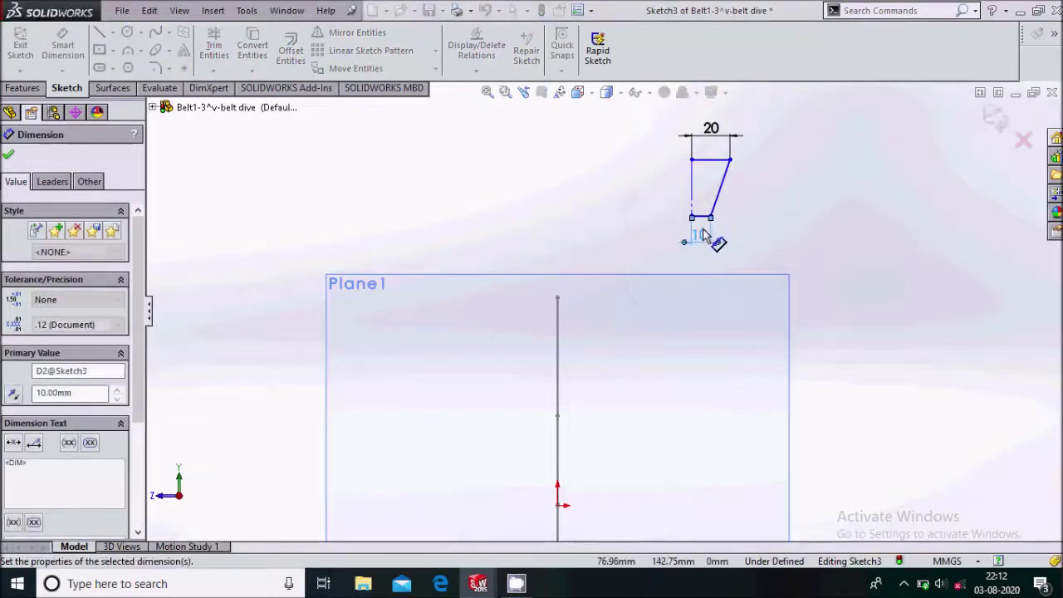
Set the distance between the belt profile's top and bottom lines to 15 mm.
left_click(709, 160)
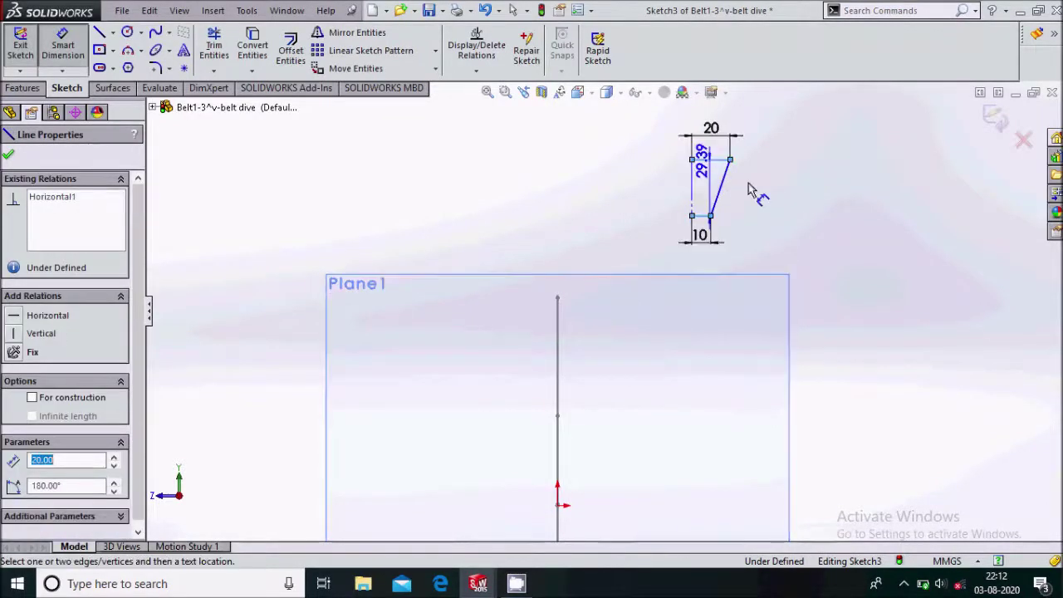
left_click(772, 192)
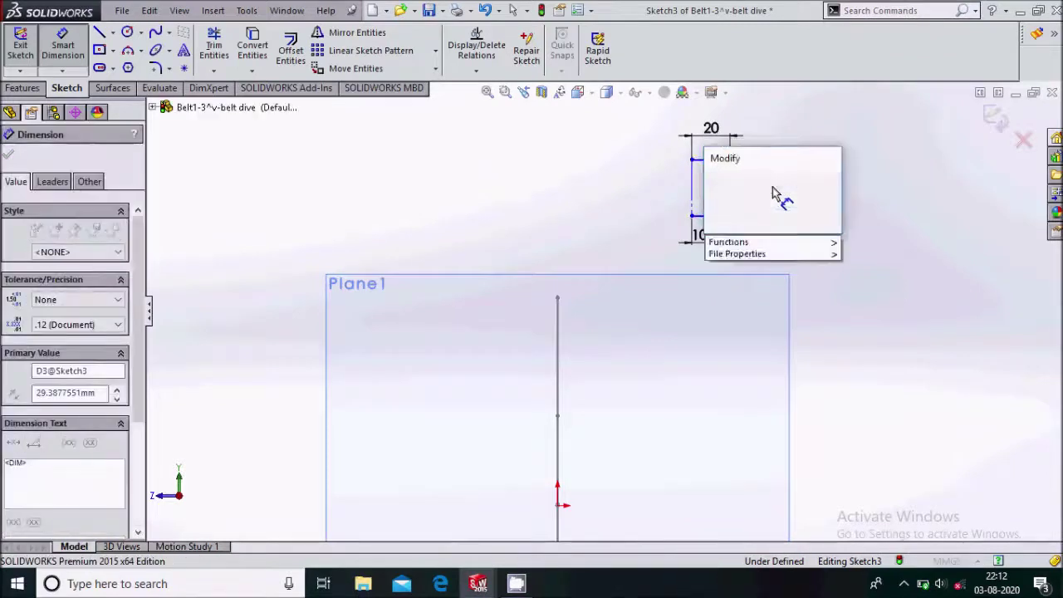
type("15")
key("Return")
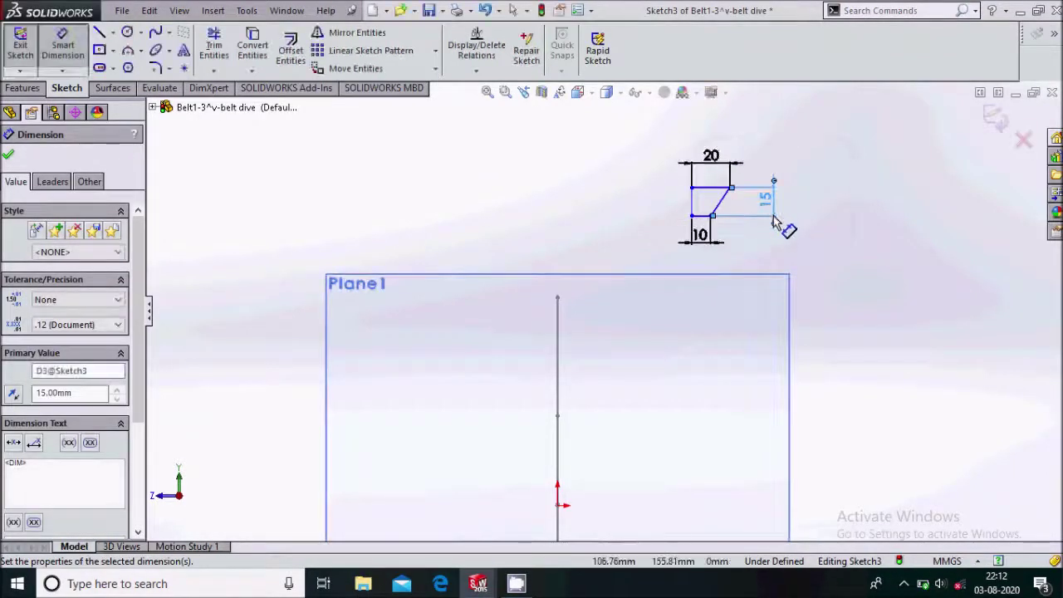
scroll(761, 212, "down", 2)
left_click(7, 157)
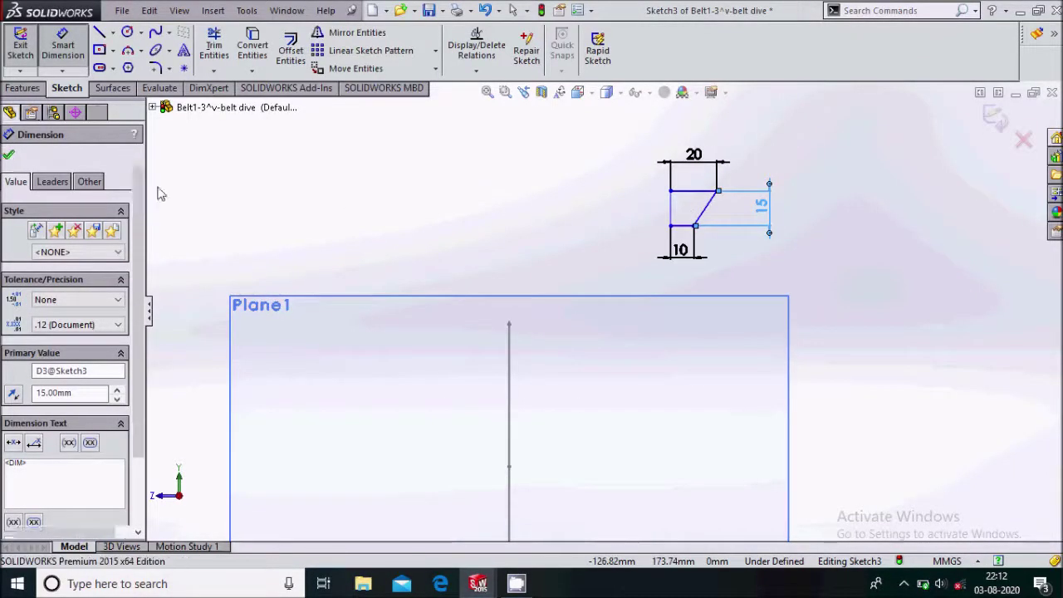
key("Escape")
Mirror the profile's top, bottom and slanted lines about the vertical construction line to complete the trapezoid.
left_click(682, 225)
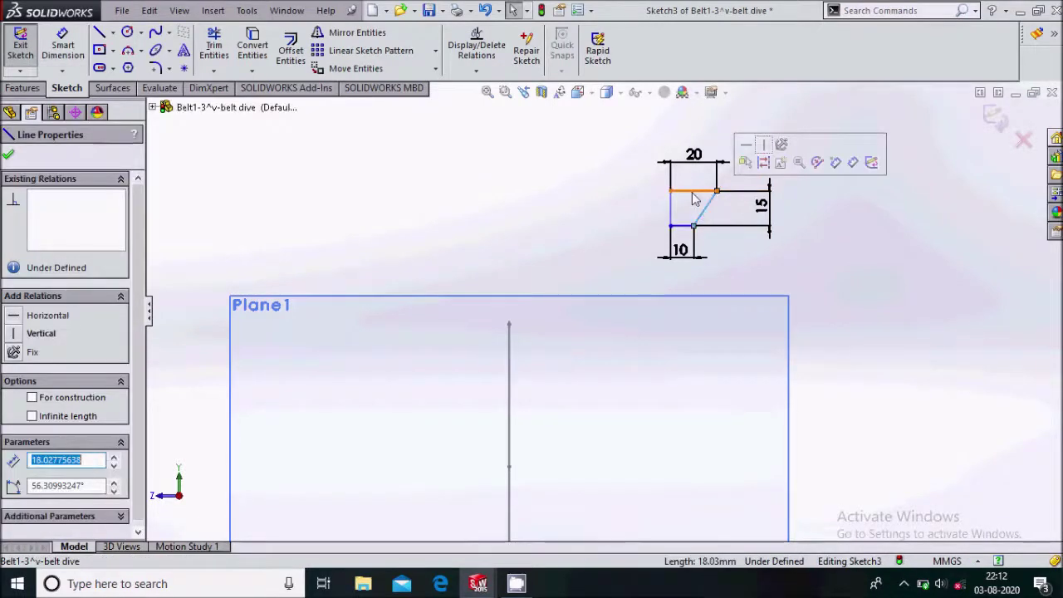
left_click(693, 191, "ctrl")
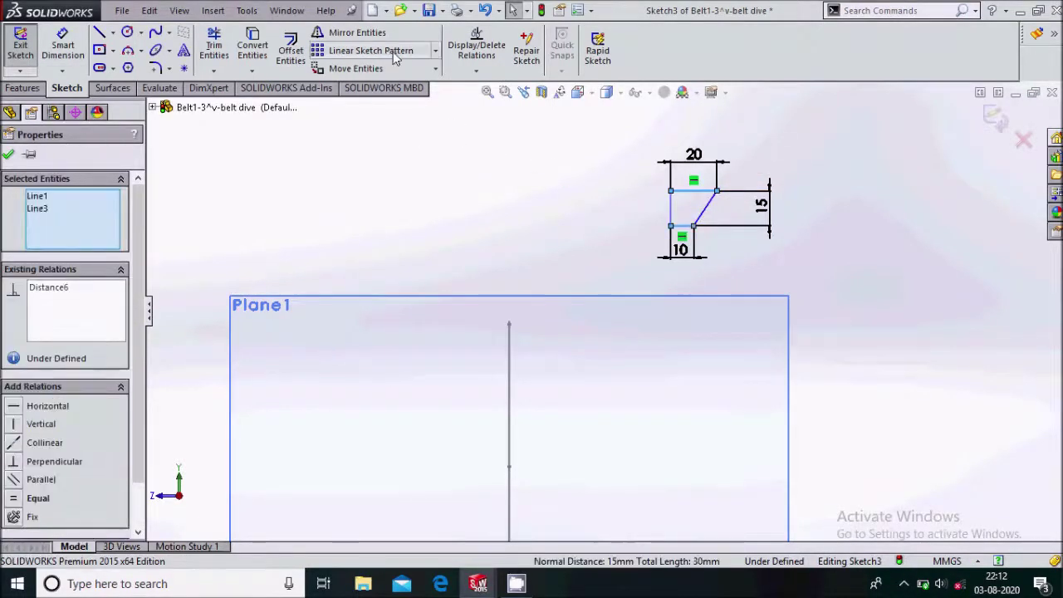
left_click(357, 33)
left_click(95, 357)
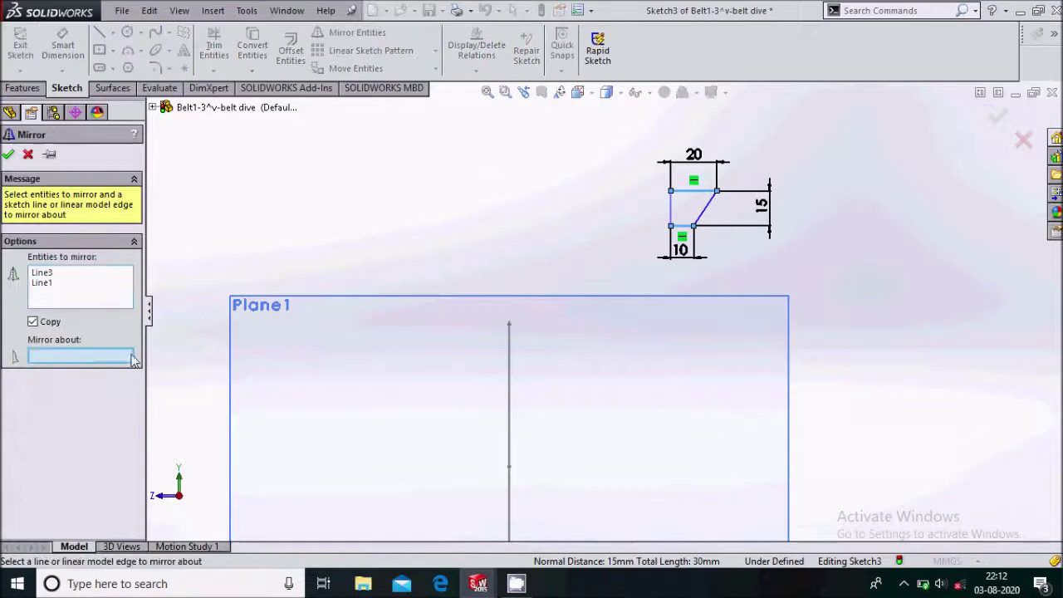
left_click(677, 212)
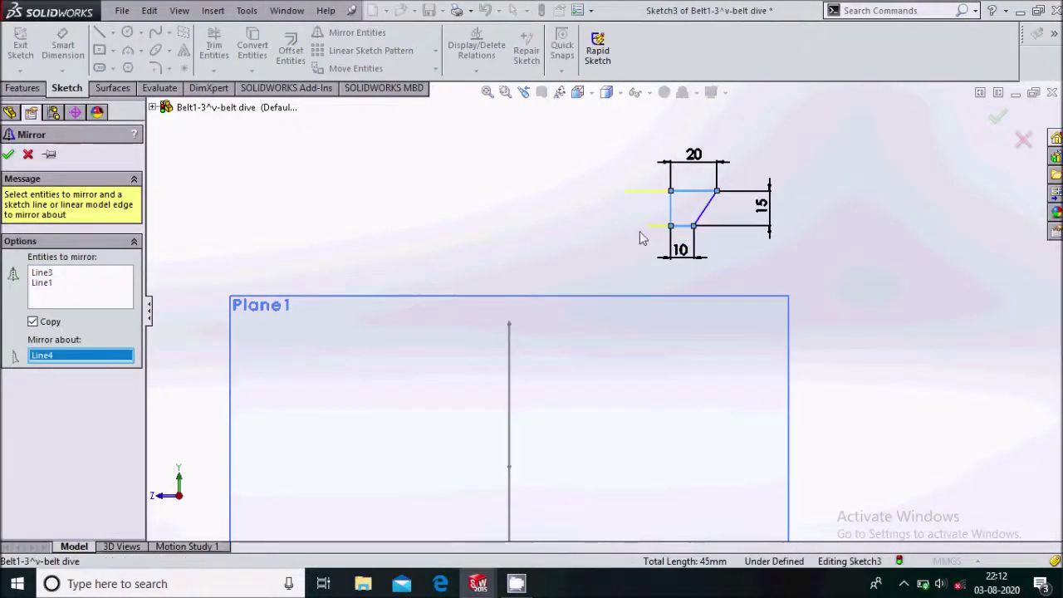
scroll(669, 221, "up", 3)
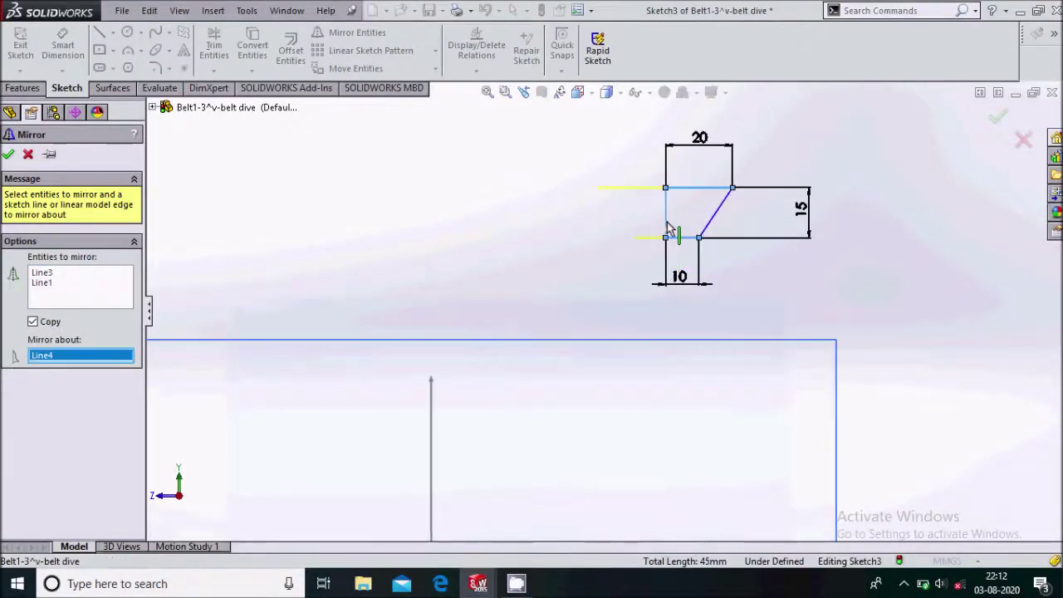
left_click(98, 304)
left_click(724, 236)
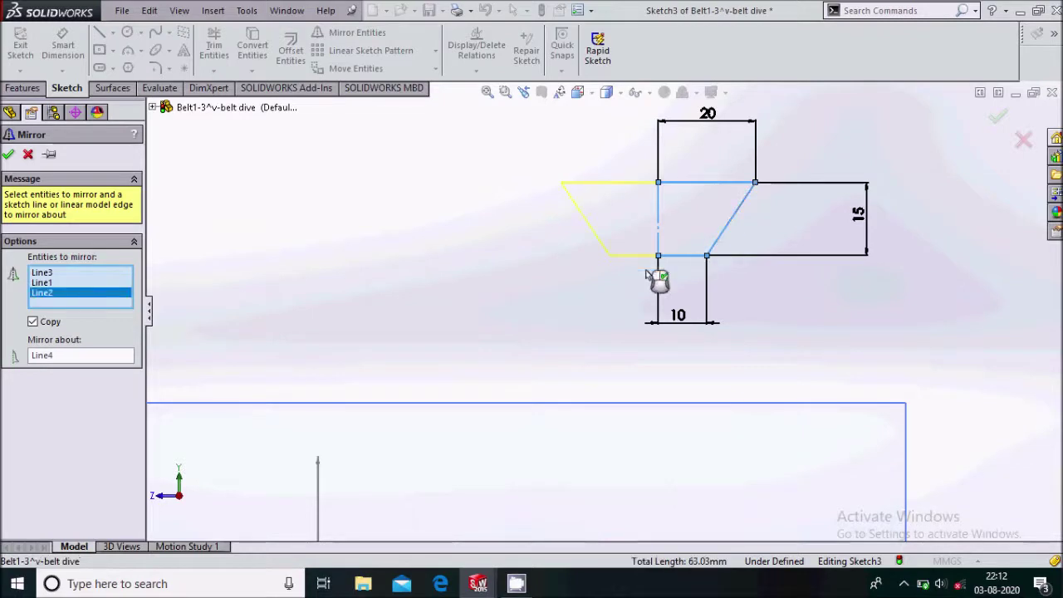
left_click(7, 154)
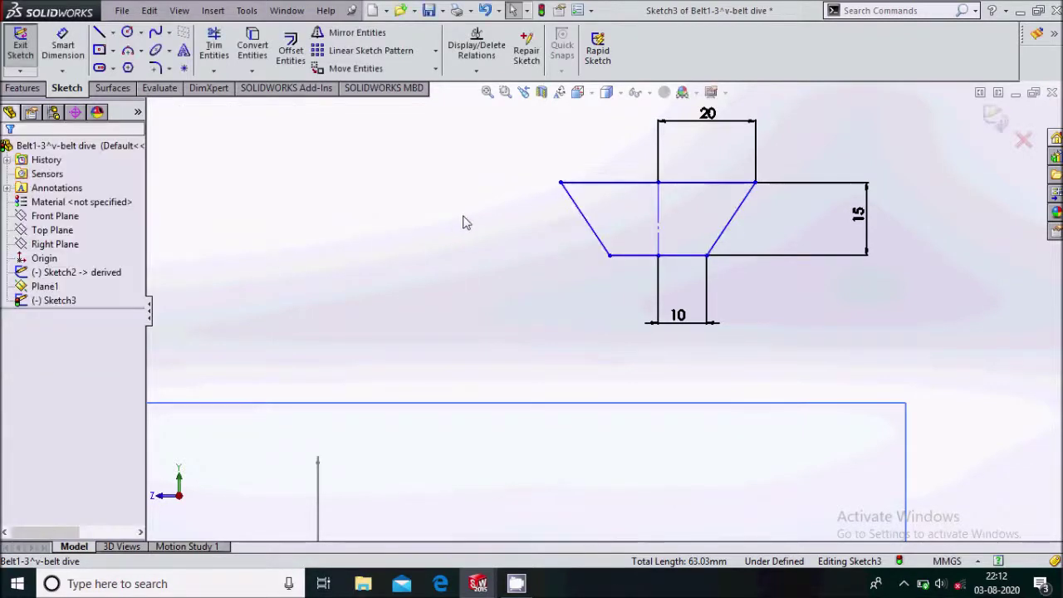
Make the midpoint of the profile's bottom edge coincident with the belt path's upper line endpoint on the large arc.
scroll(466, 222, "down", 2)
scroll(574, 285, "down", 2)
scroll(570, 356, "up", 2)
scroll(610, 166, "down", 3)
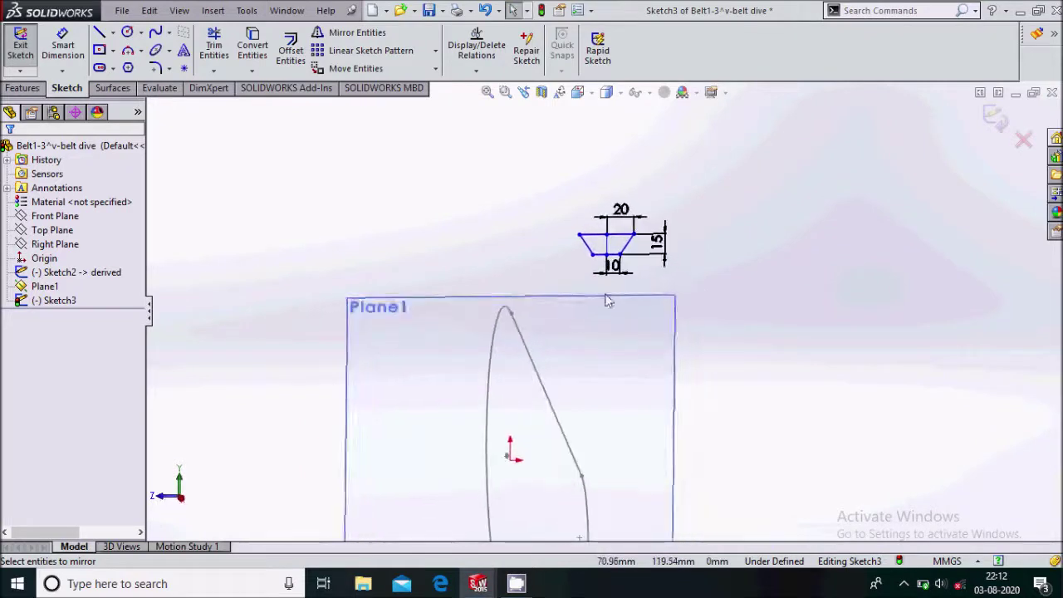
scroll(598, 305, "up", 3)
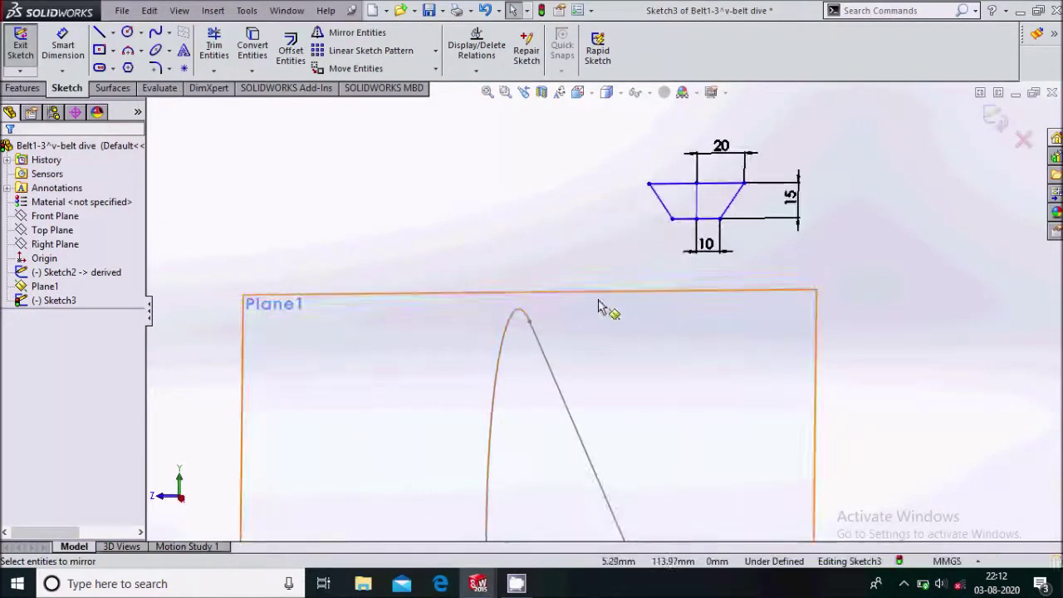
left_click(697, 220)
scroll(548, 346, "up", 2)
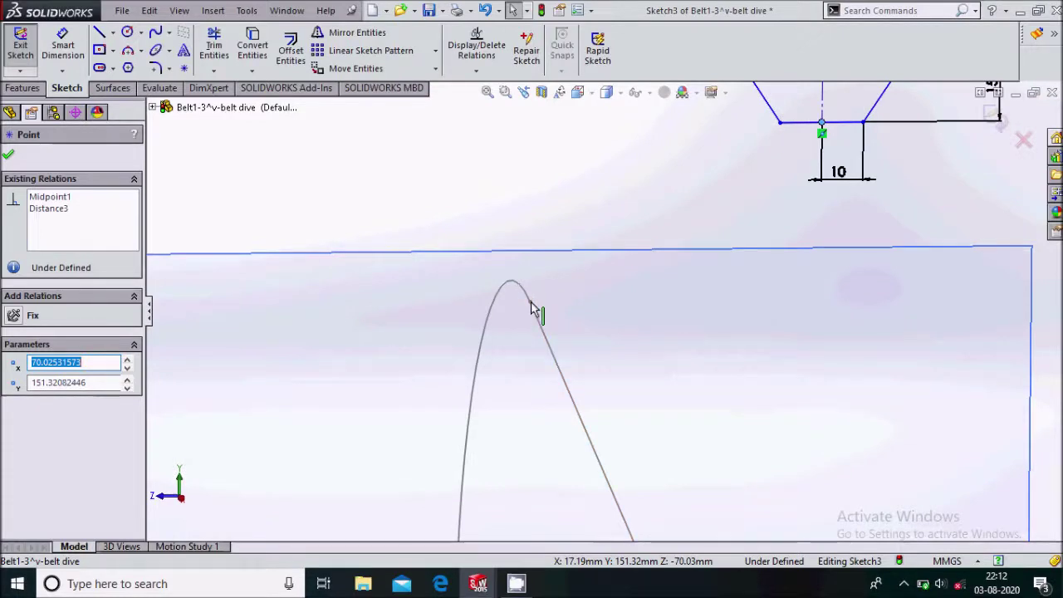
left_click(531, 304, "ctrl")
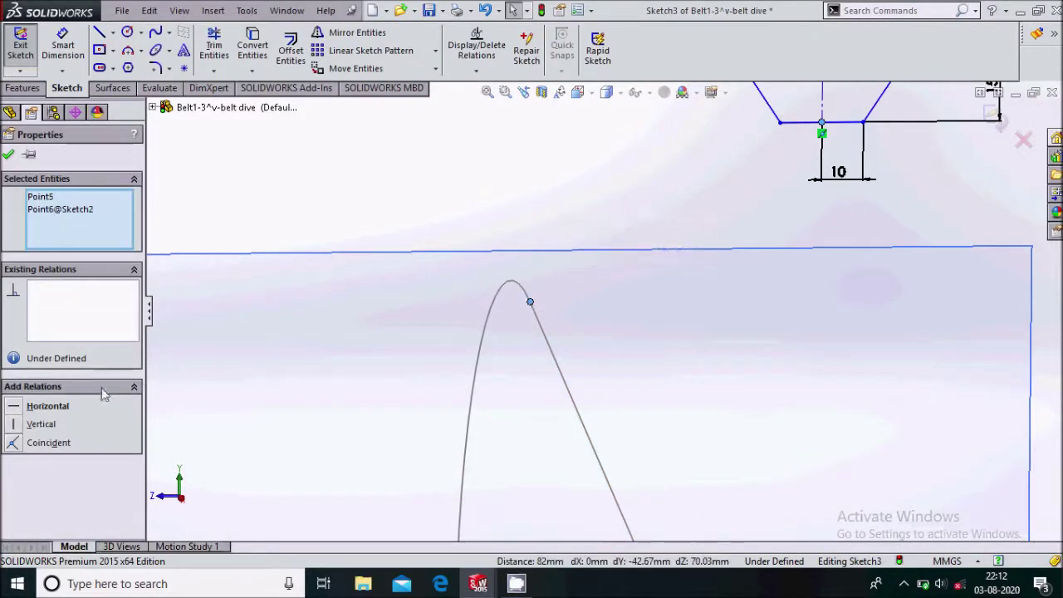
left_click(18, 445)
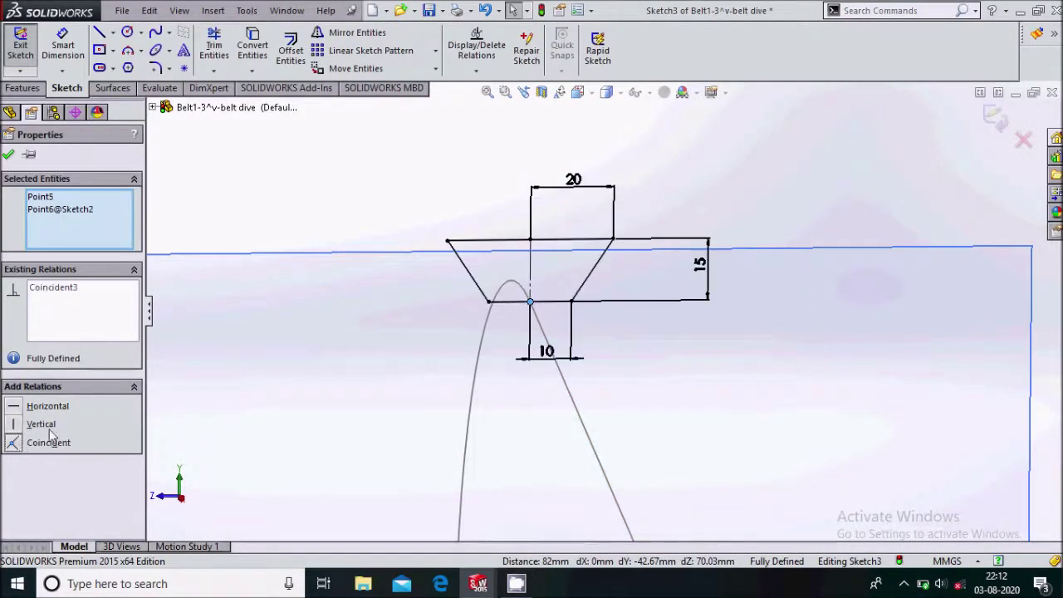
scroll(537, 162, "down", 5)
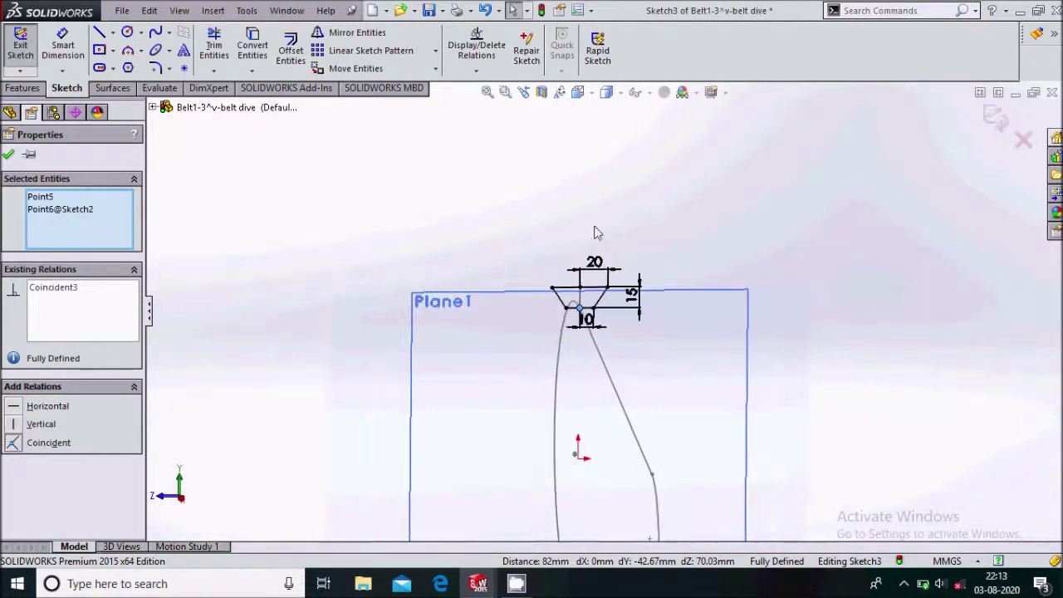
scroll(594, 340, "up", 2)
left_click(363, 176)
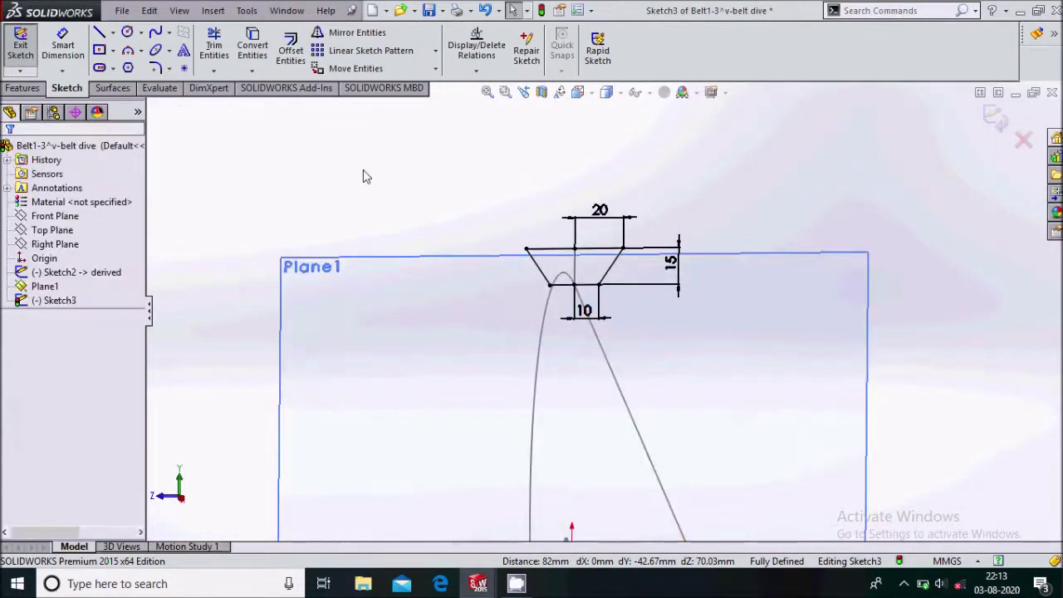
Finish the profile sketch and create a Swept Boss/Base of the trapezoid along the belt path Sketch2.
left_click(31, 90)
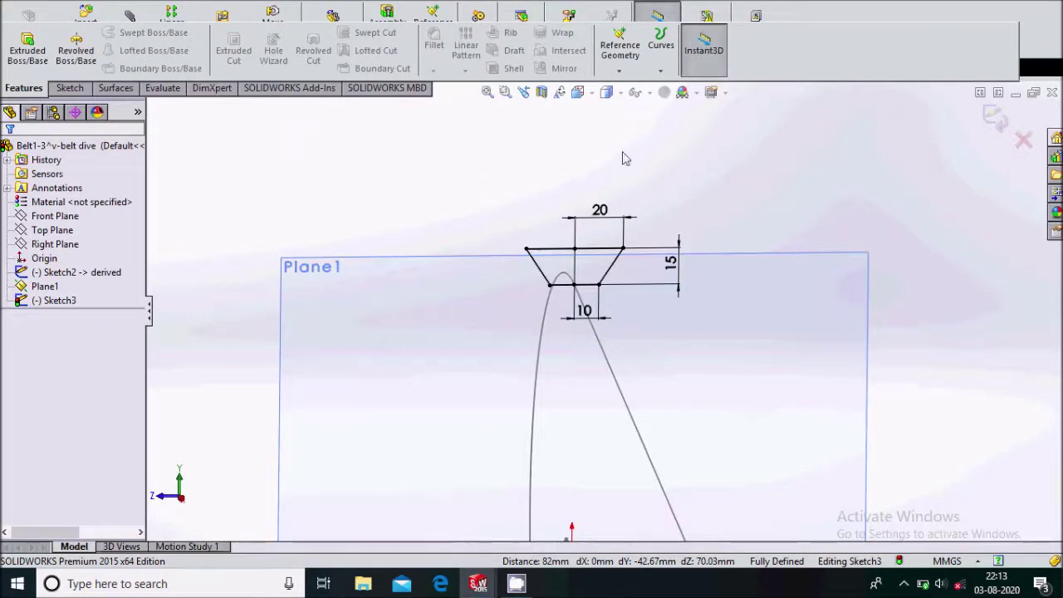
left_click(997, 119)
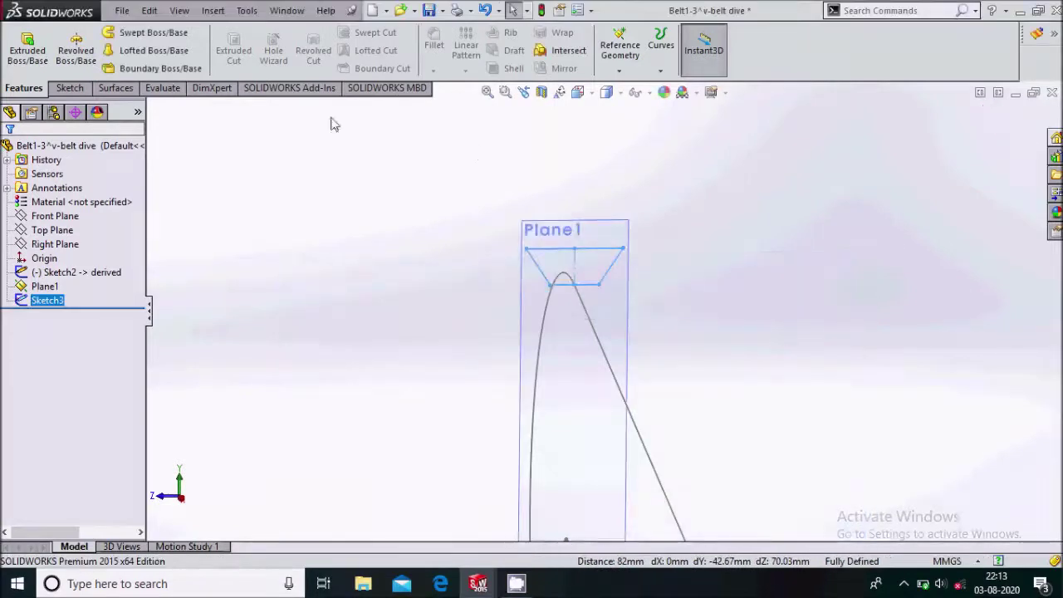
left_click(169, 40)
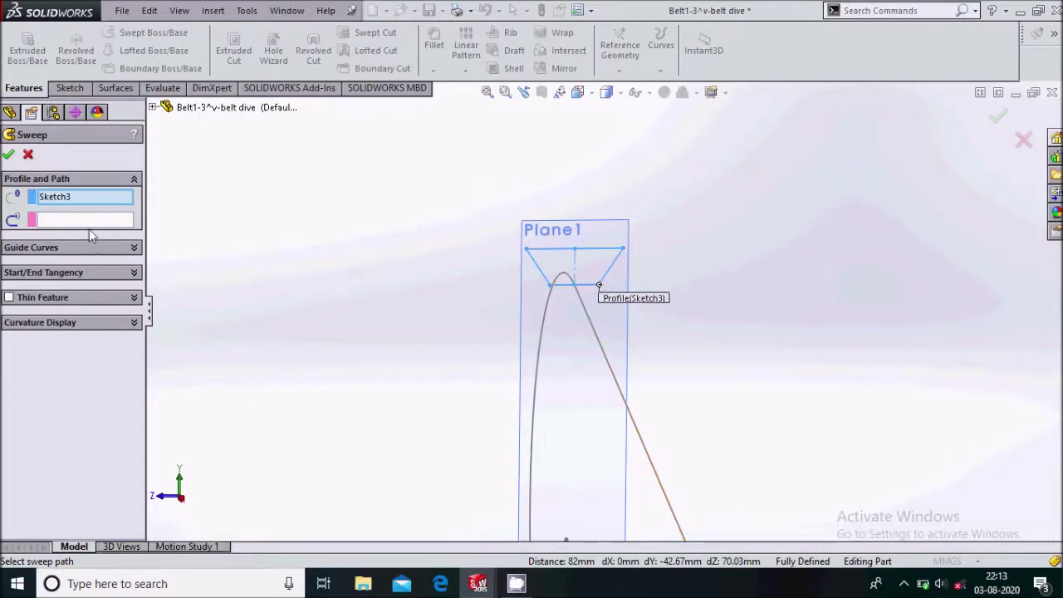
left_click(87, 220)
left_click(609, 371)
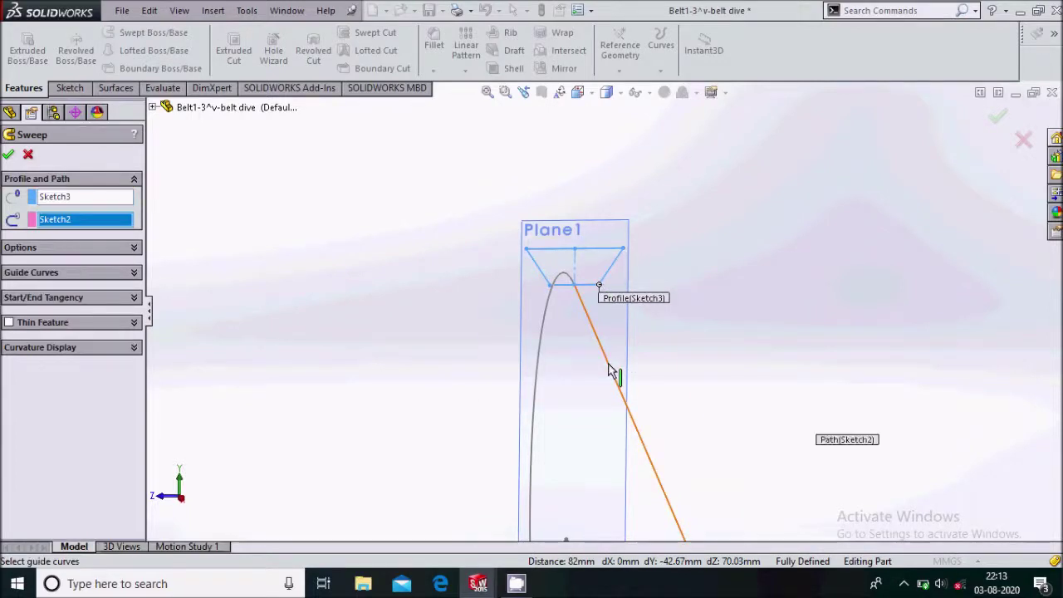
scroll(612, 240, "down", 3)
mouse_move(612, 241)
middle_mouse_down()
mouse_move(605, 391)
mouse_move(615, 391)
mouse_move(600, 368)
middle_mouse_up()
scroll(600, 367, "up", 2)
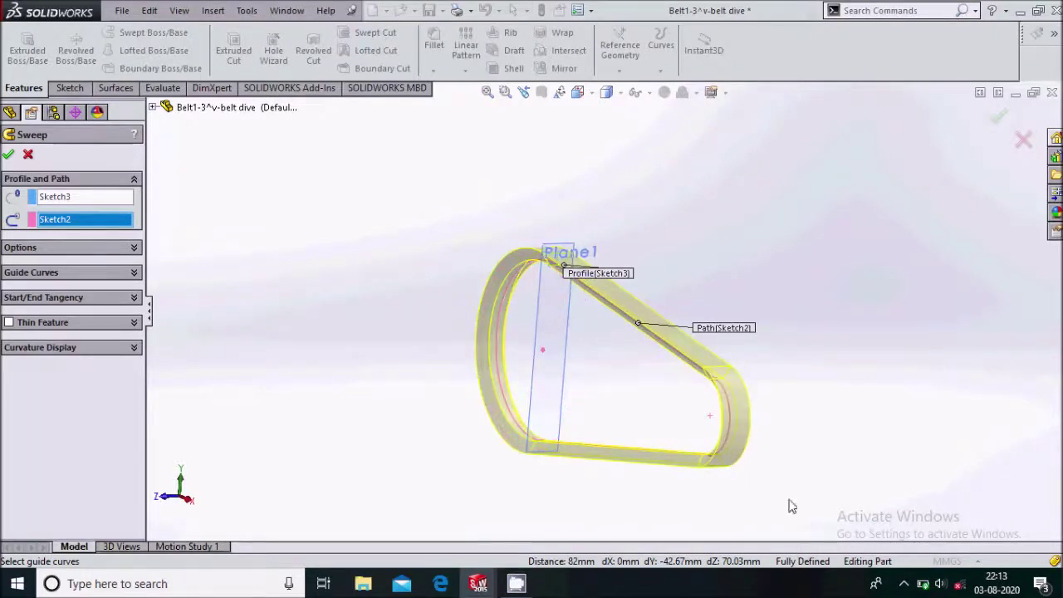
left_click(9, 155)
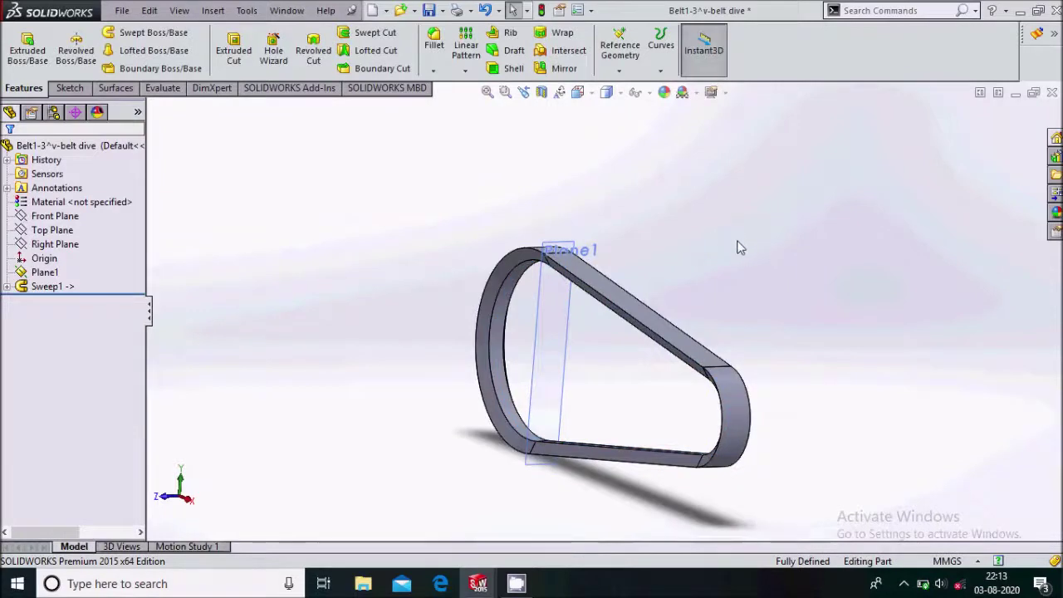
Hide Plane1 in the belt part and return to the v-belt drive assembly.
left_click(562, 339)
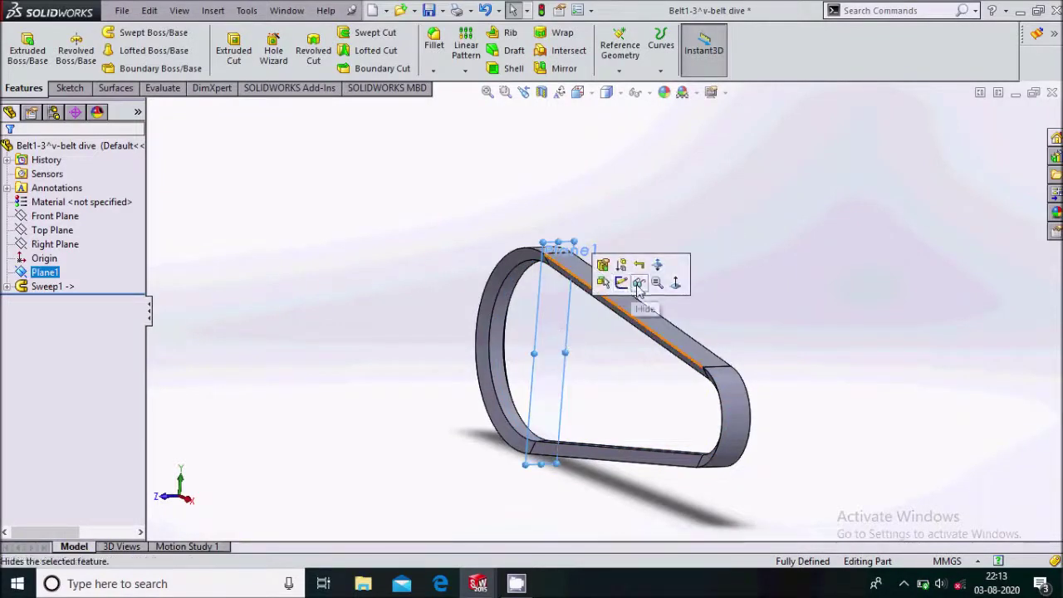
left_click(636, 284)
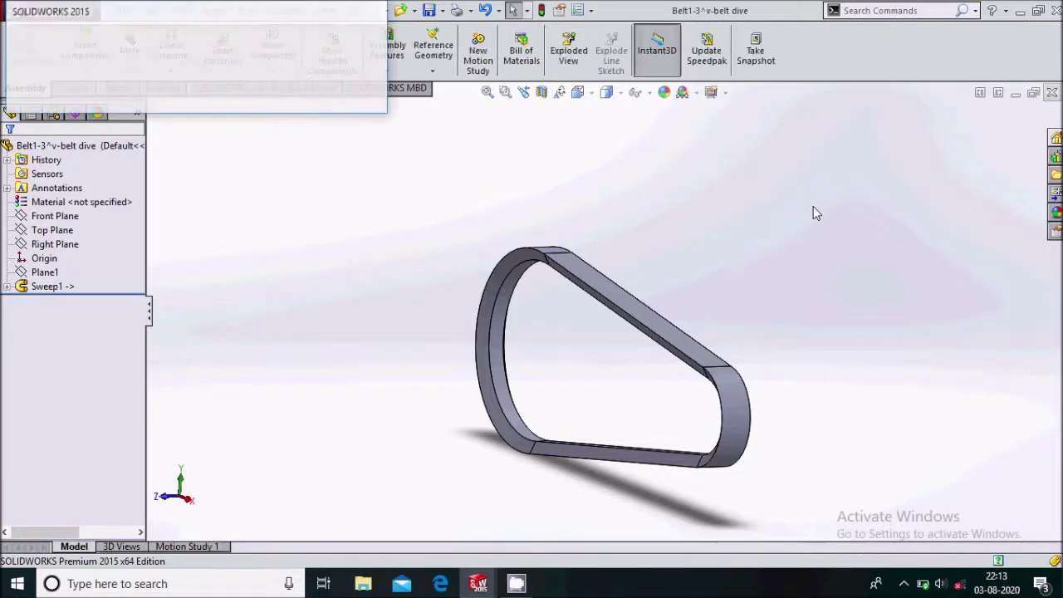
left_click(129, 75)
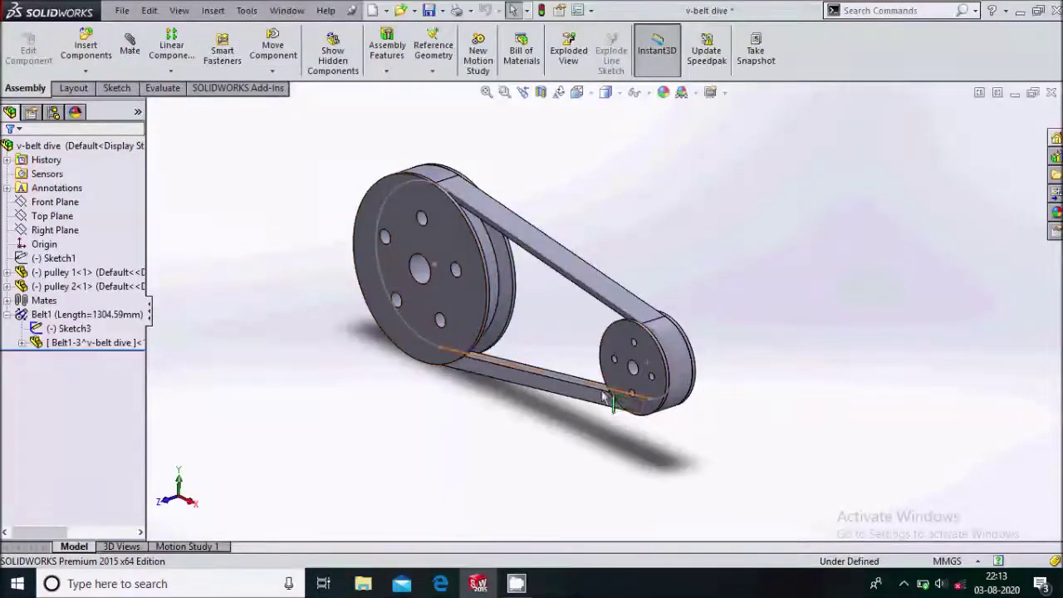
Hide the belt path sketch under the Belt1 feature in the assembly.
scroll(440, 356, "down", 3)
left_click(441, 338)
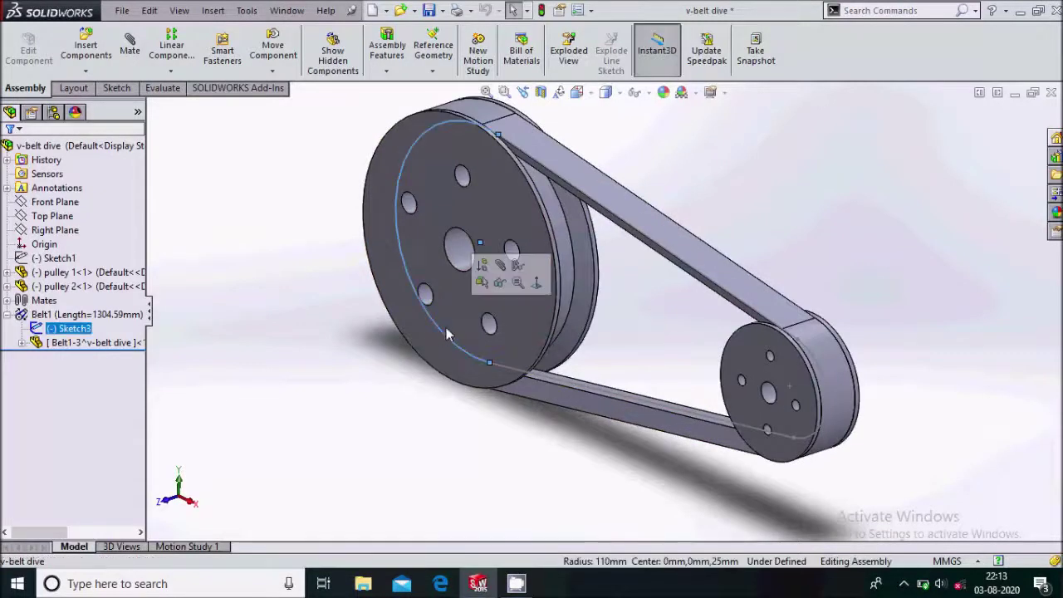
left_click(646, 332)
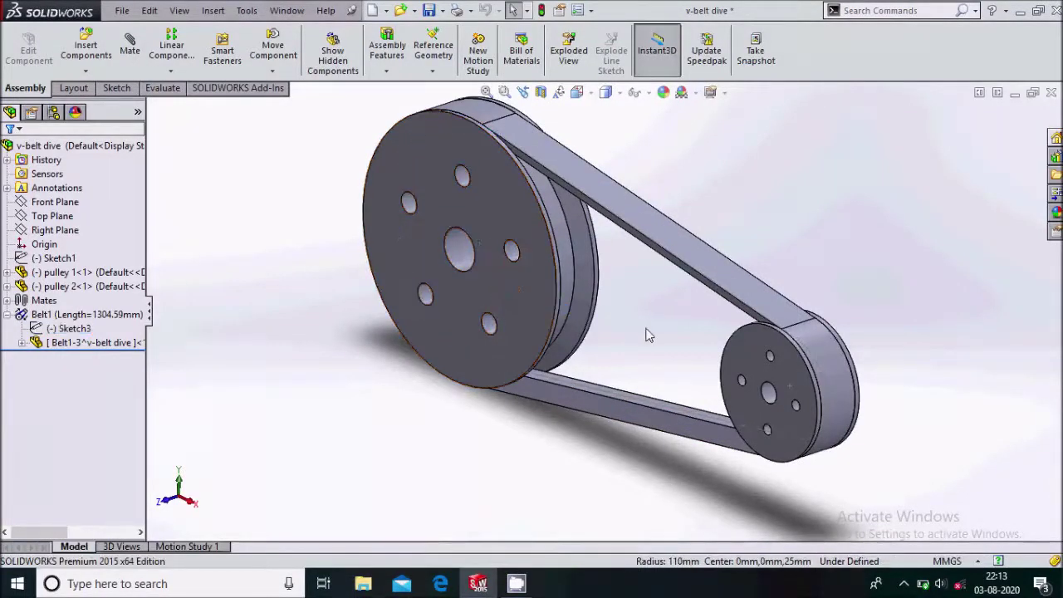
Apply a cyan colour (RGB 0, 255, 255) to the large pulley at component level.
scroll(650, 333, "up", 3)
scroll(593, 216, "down", 3)
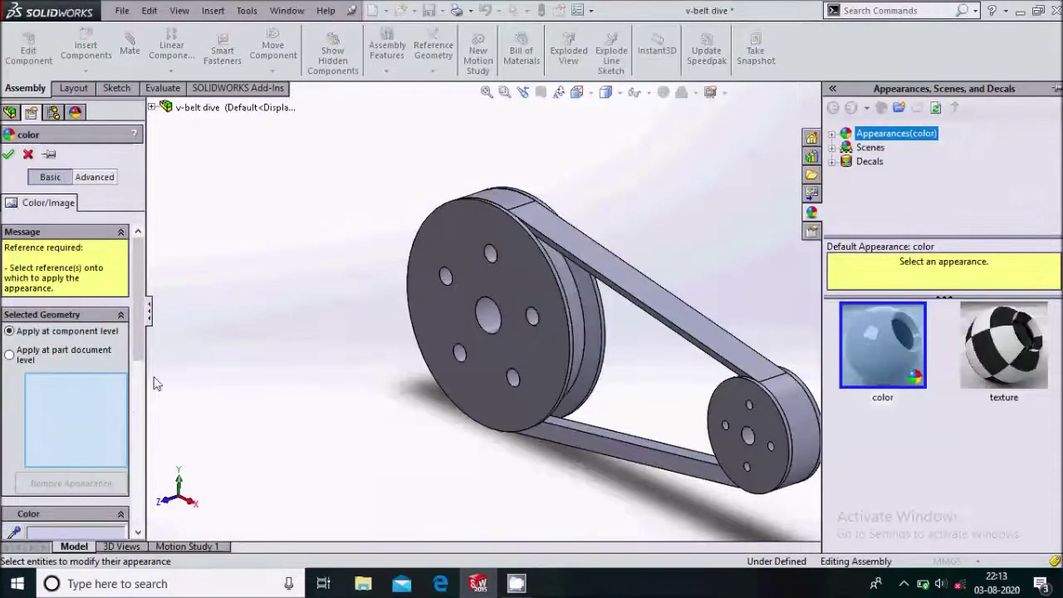
scroll(139, 354, "down", 5)
left_click(505, 368)
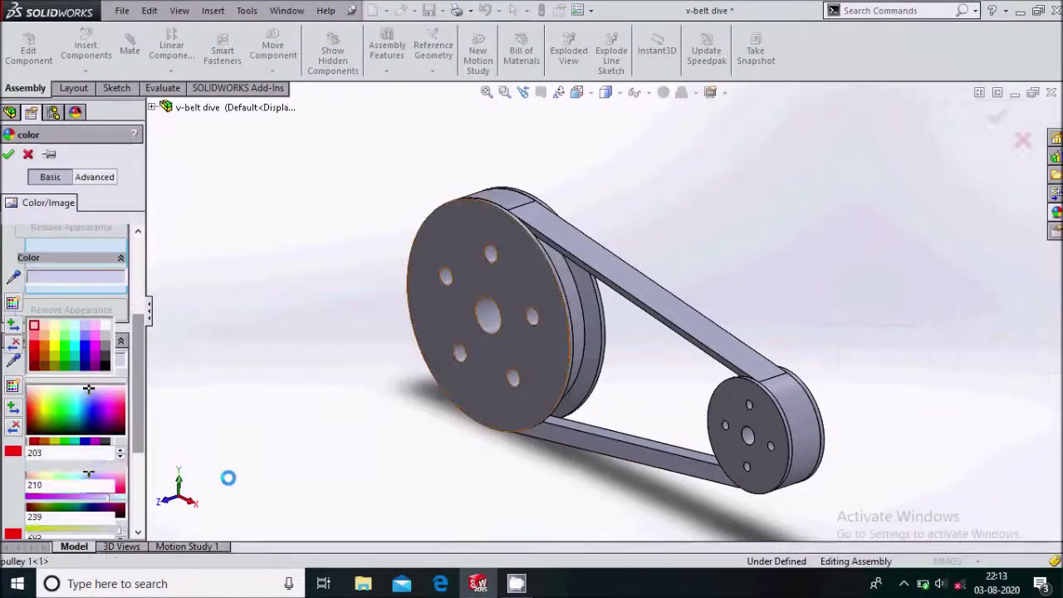
left_click(77, 351)
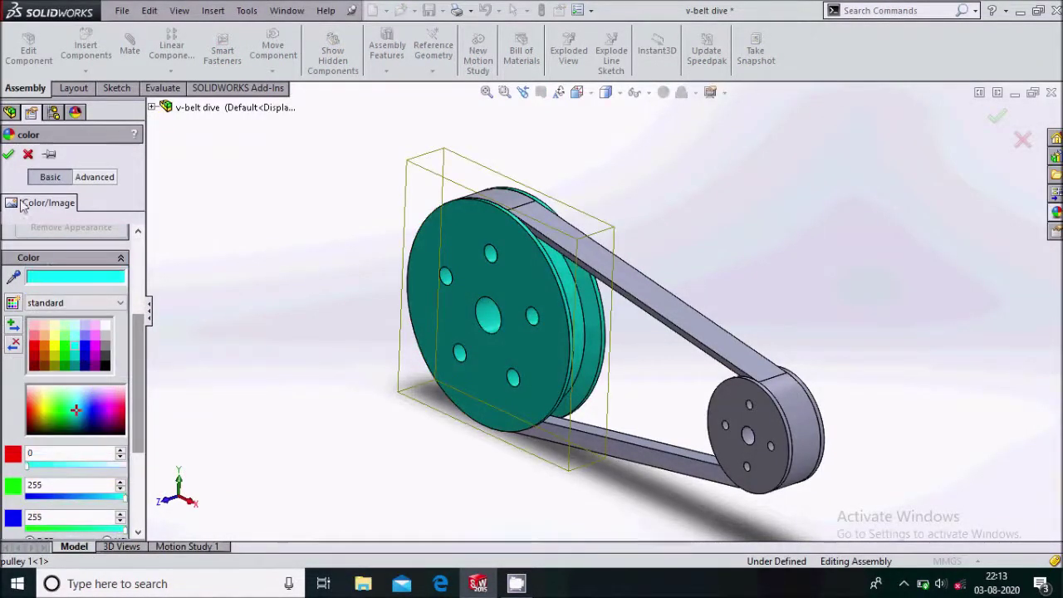
left_click(8, 154)
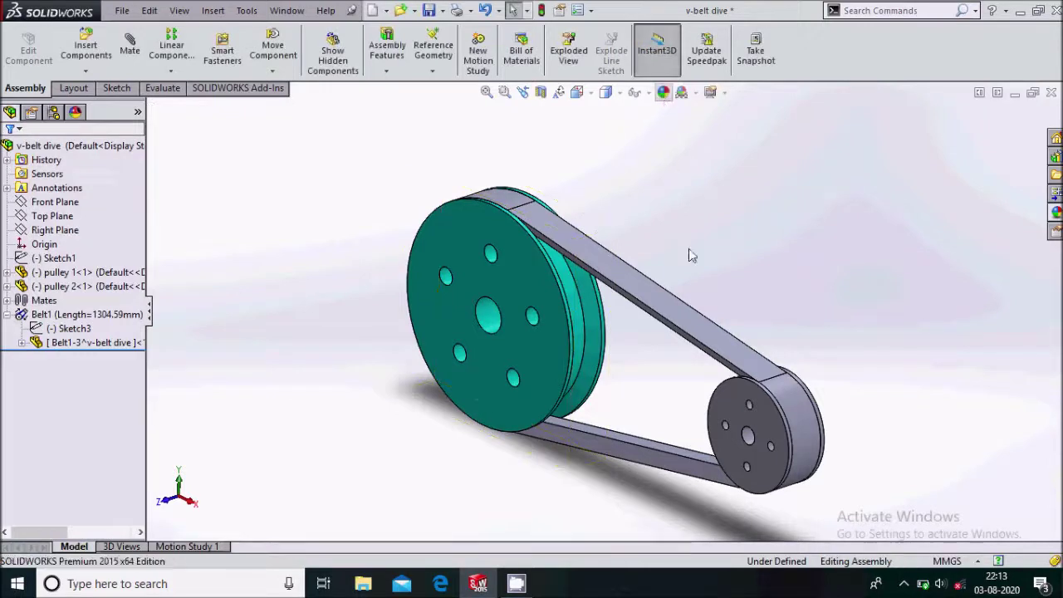
Apply a yellow colour from the standard swatches to the small pulley at component level.
left_click(766, 434)
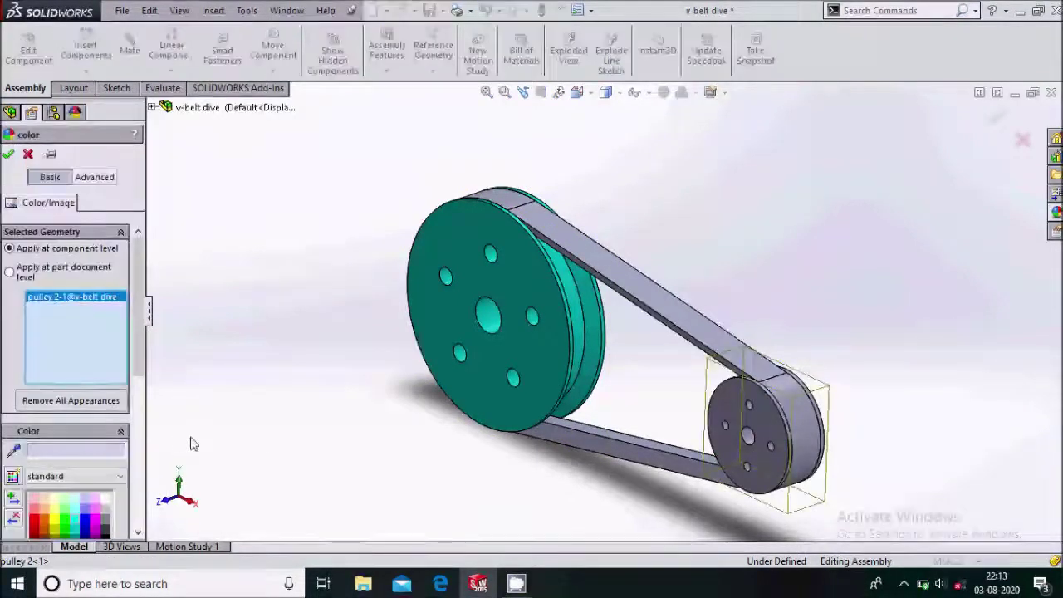
scroll(137, 378, "down", 3)
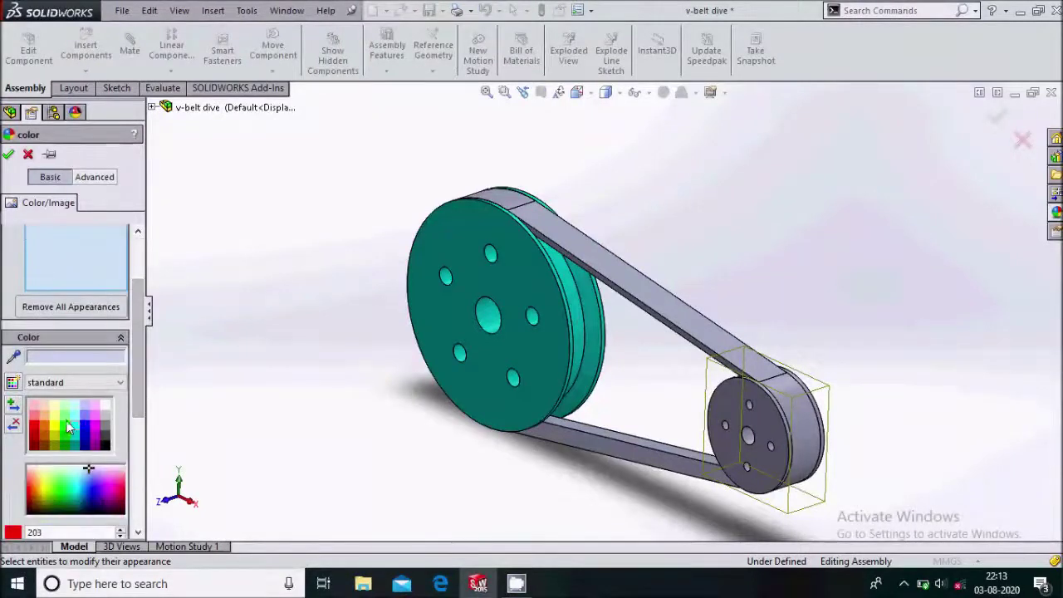
left_click(60, 427)
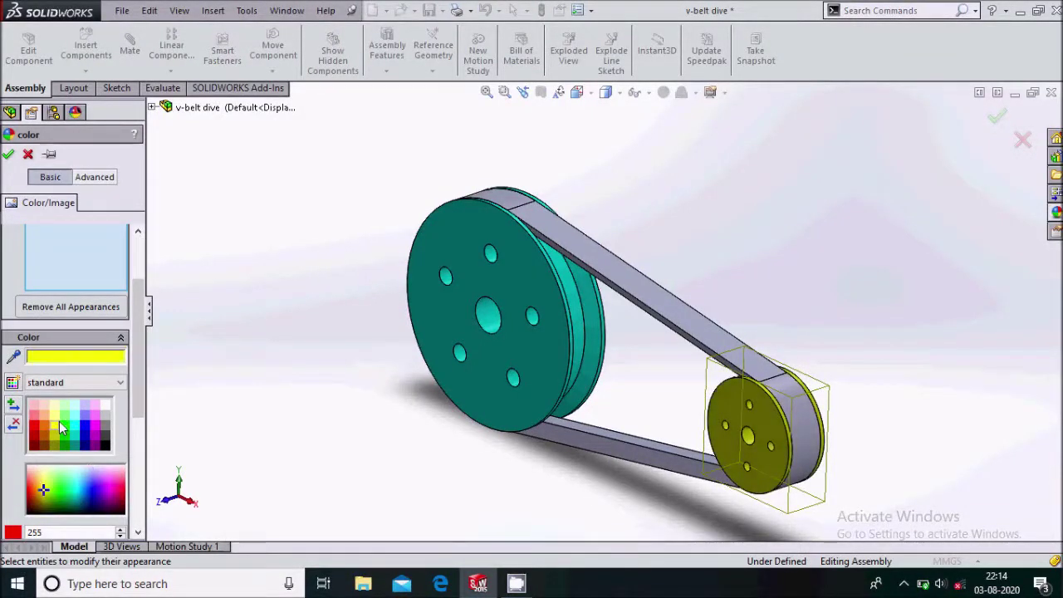
left_click(7, 156)
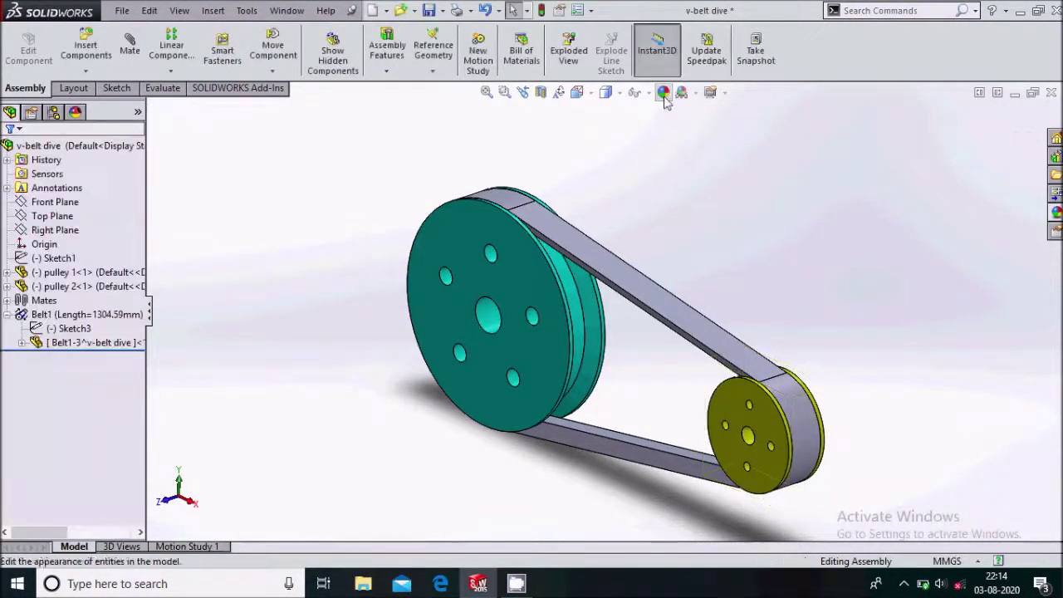
Apply a dark grey colour from the standard swatches to the belt part at component level.
left_click(663, 314)
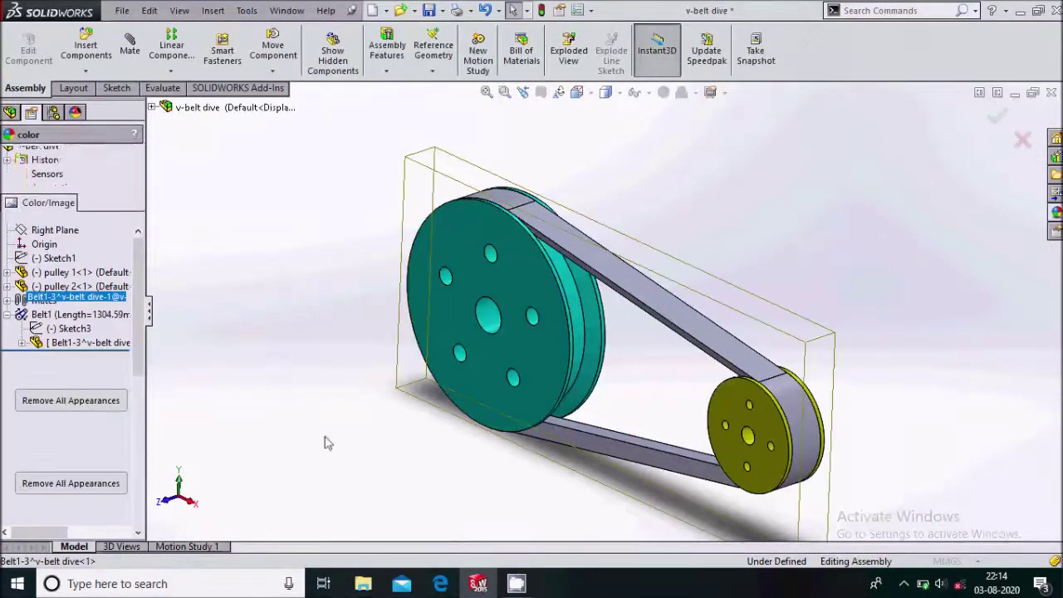
scroll(91, 474, "down", 3)
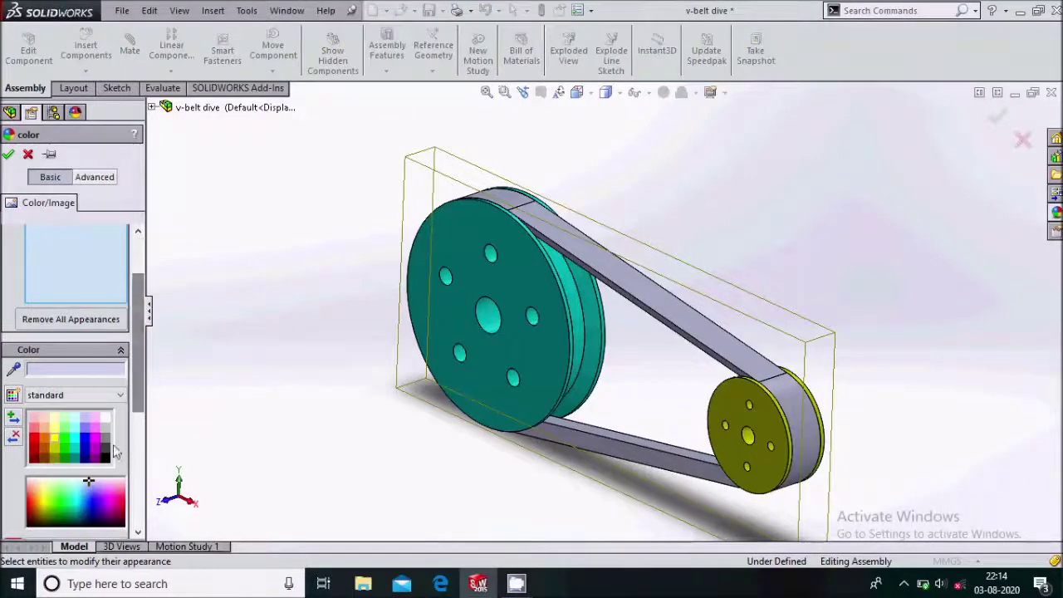
left_click(107, 441)
left_click(9, 154)
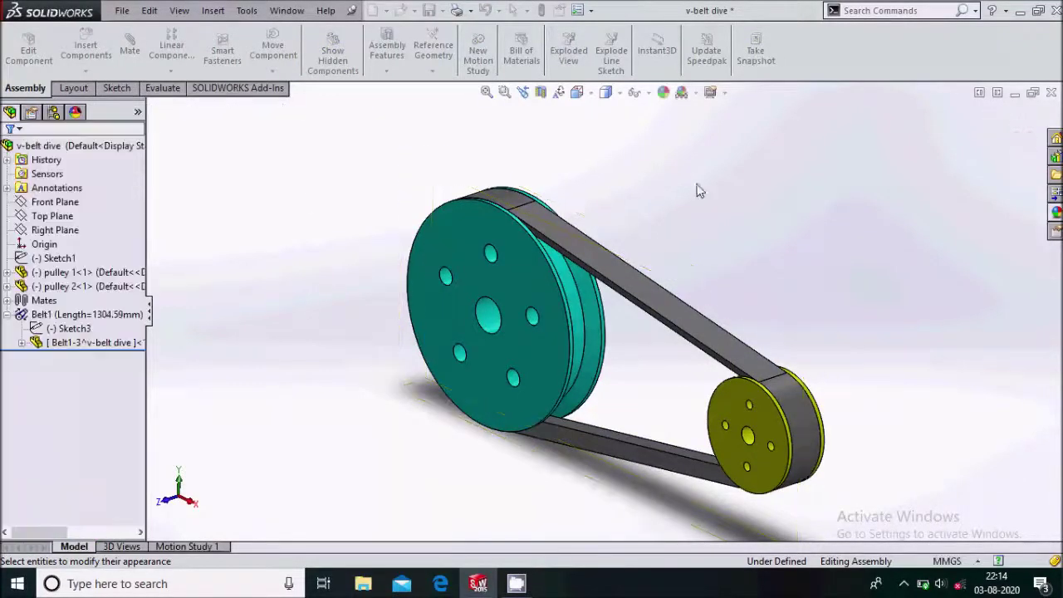
Open Motion Study 1 and set its animation frame rate to 16 frames per second.
middle_click_drag(751, 275, 786, 275)
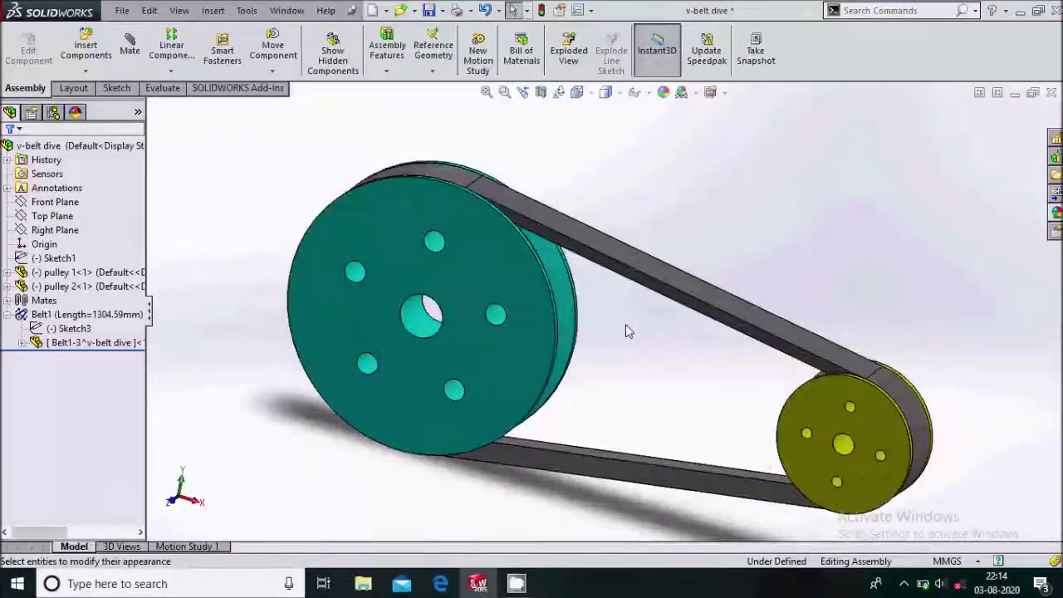
middle_click_drag(623, 323, 656, 388)
scroll(654, 375, "up", 3)
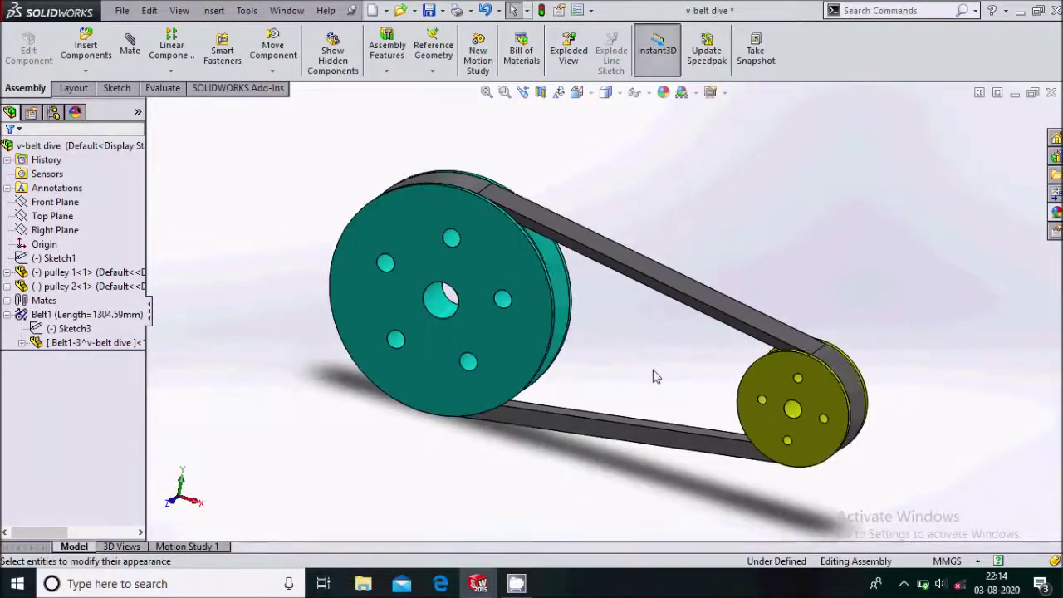
scroll(610, 316, "down", 2)
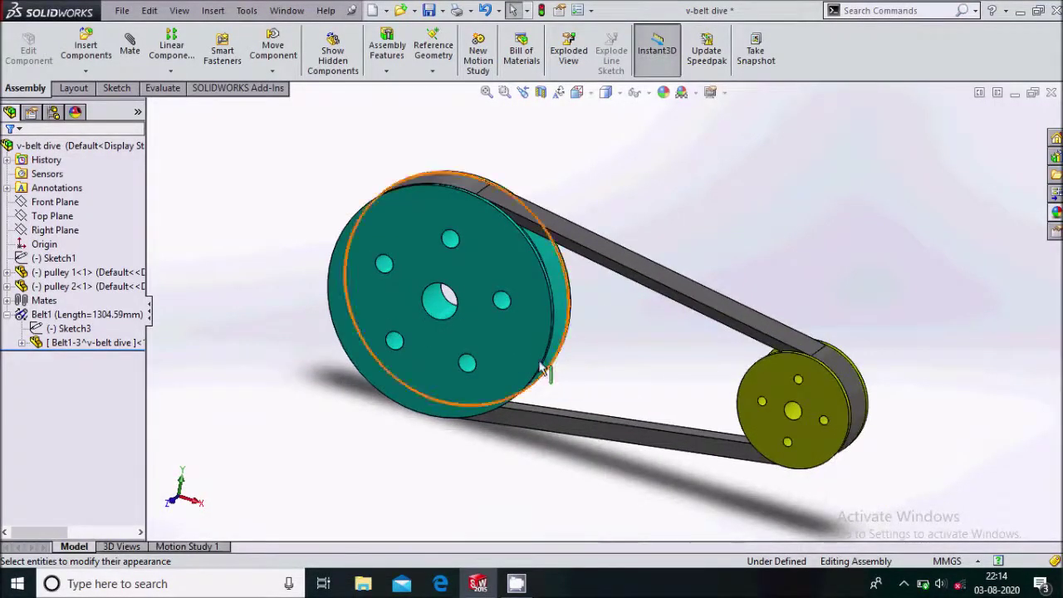
left_click(187, 547)
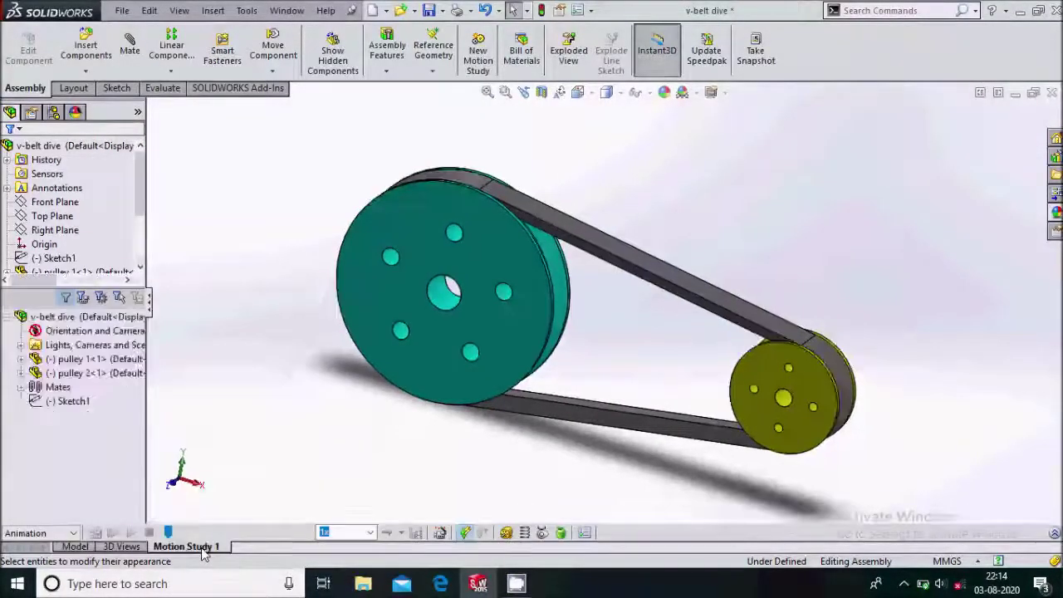
left_click(587, 532)
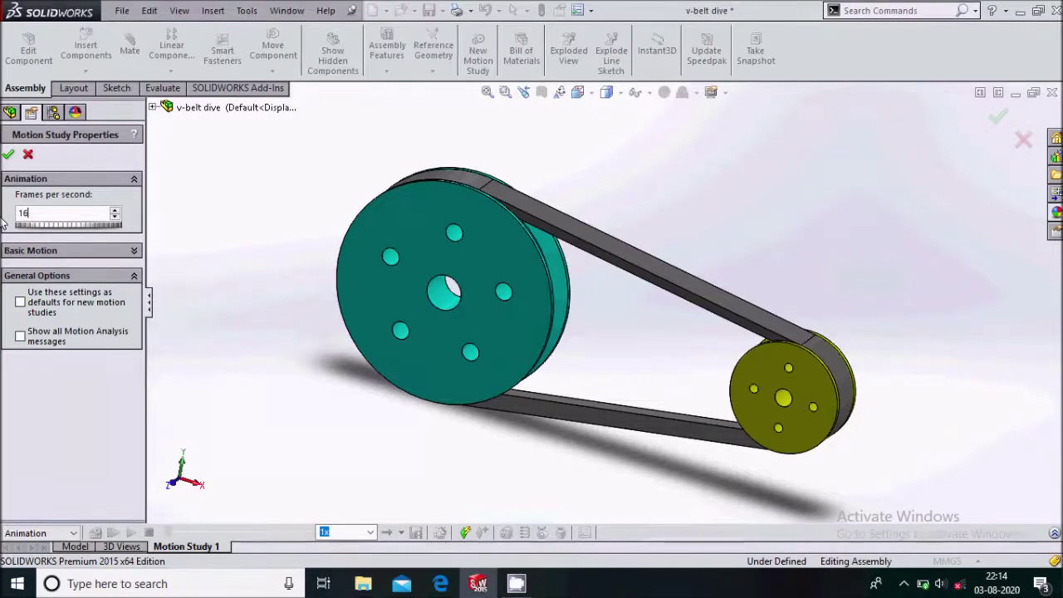
left_click(7, 154)
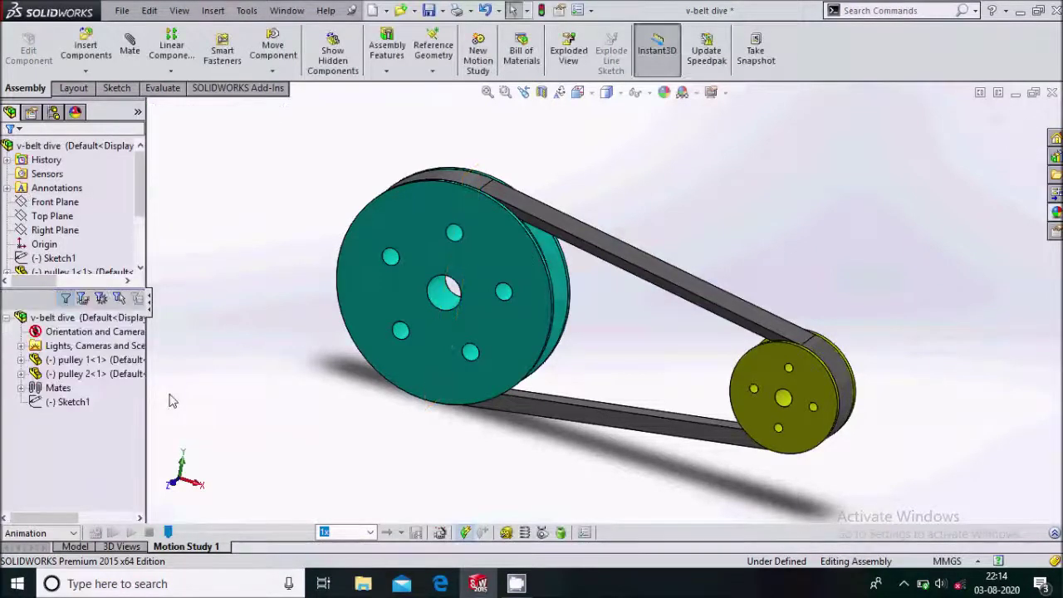
Add a rotary motor on the large pulley's centre bore face with a constant speed of 5 RPM.
left_click(455, 316)
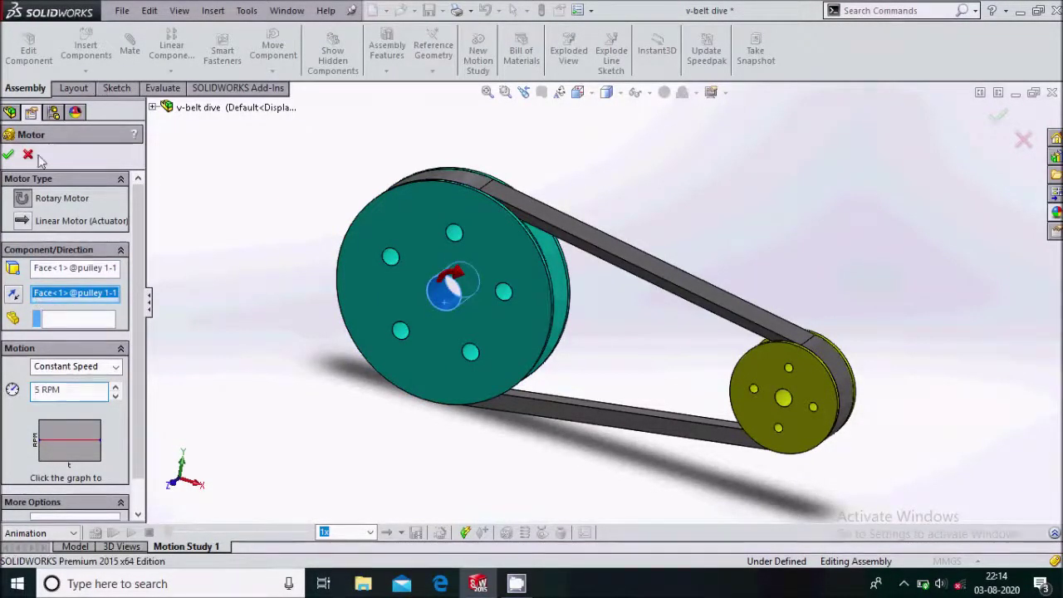
left_click(8, 156)
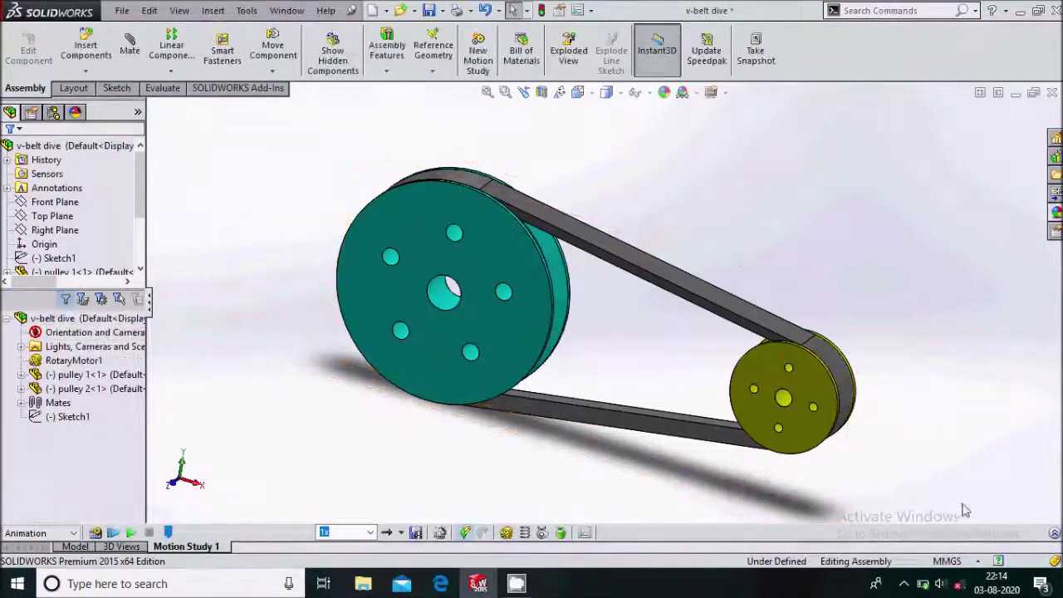
Extend the motion study's duration on the timeline, and calculate and play the belt drive animation.
left_click(1055, 538)
left_click_drag(376, 369, 647, 387)
left_click(1055, 331)
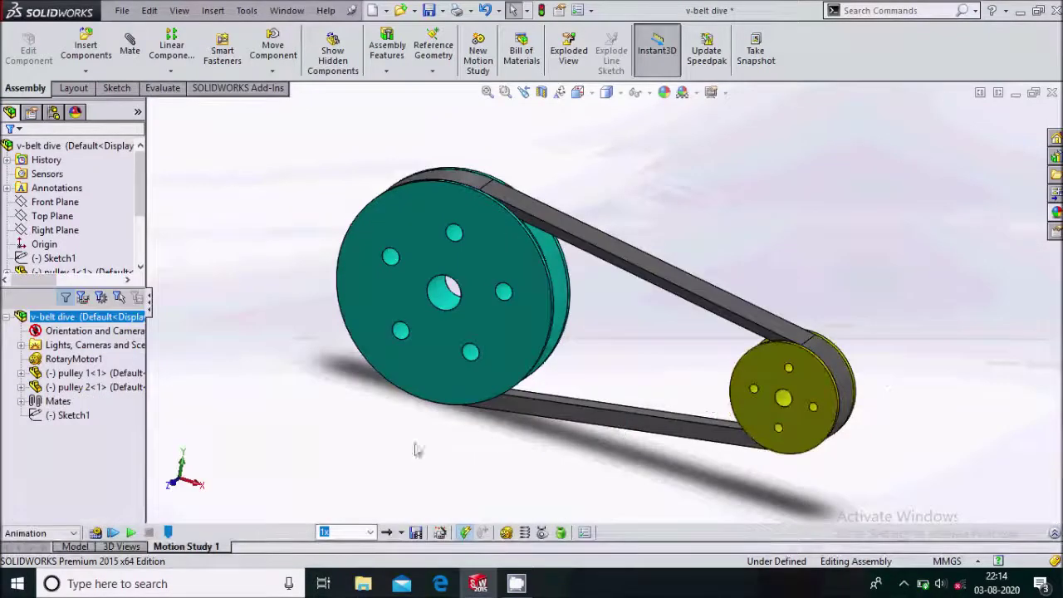
left_click(96, 533)
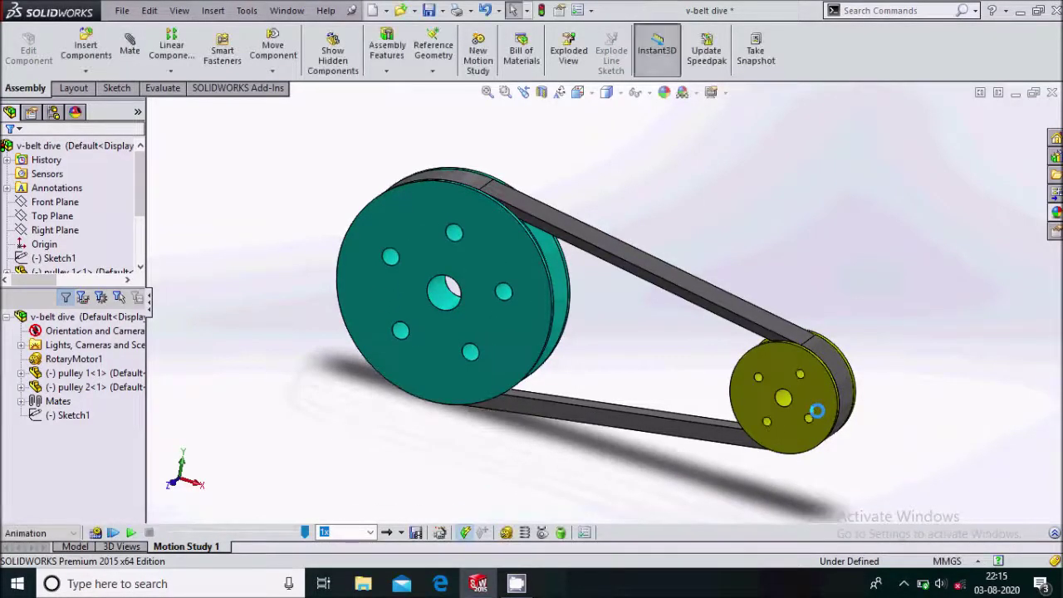
left_click(113, 533)
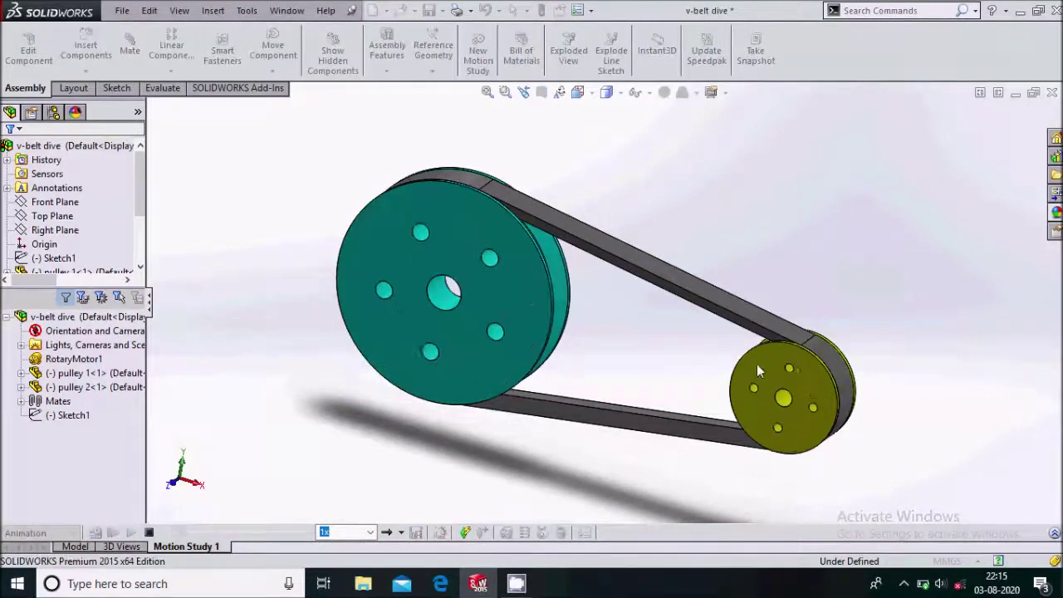